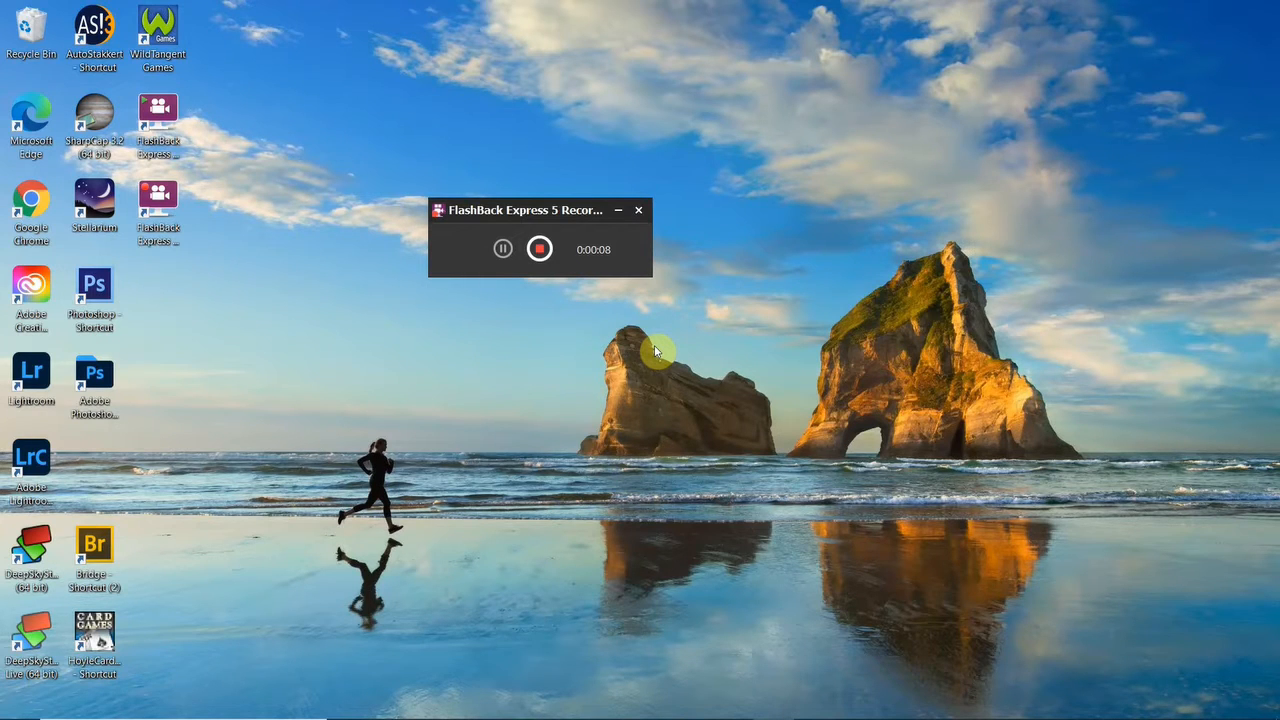
Step: Switch to Adobe Bridge and open the 2M6A3338 copy.CR2 photo of the old house in Camera Raw
{"action": "mouse_move", "coordinate": [614, 716]}
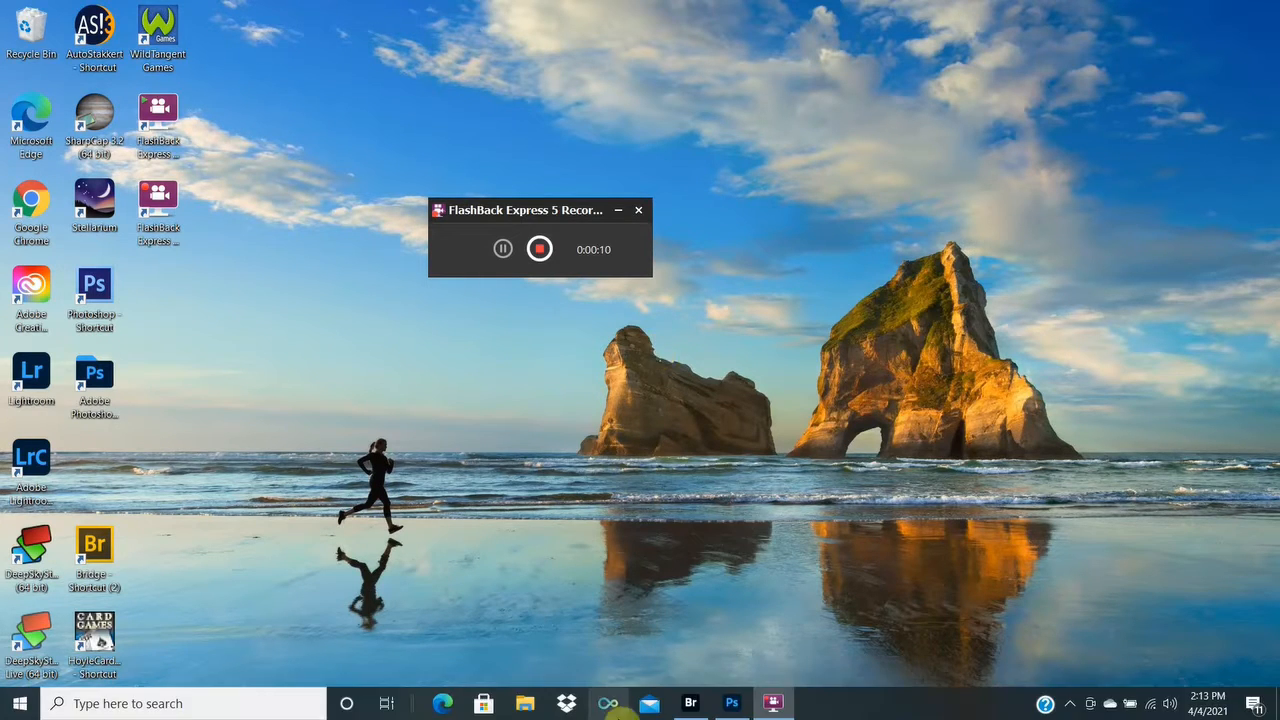
{"action": "left_click", "coordinate": [691, 703]}
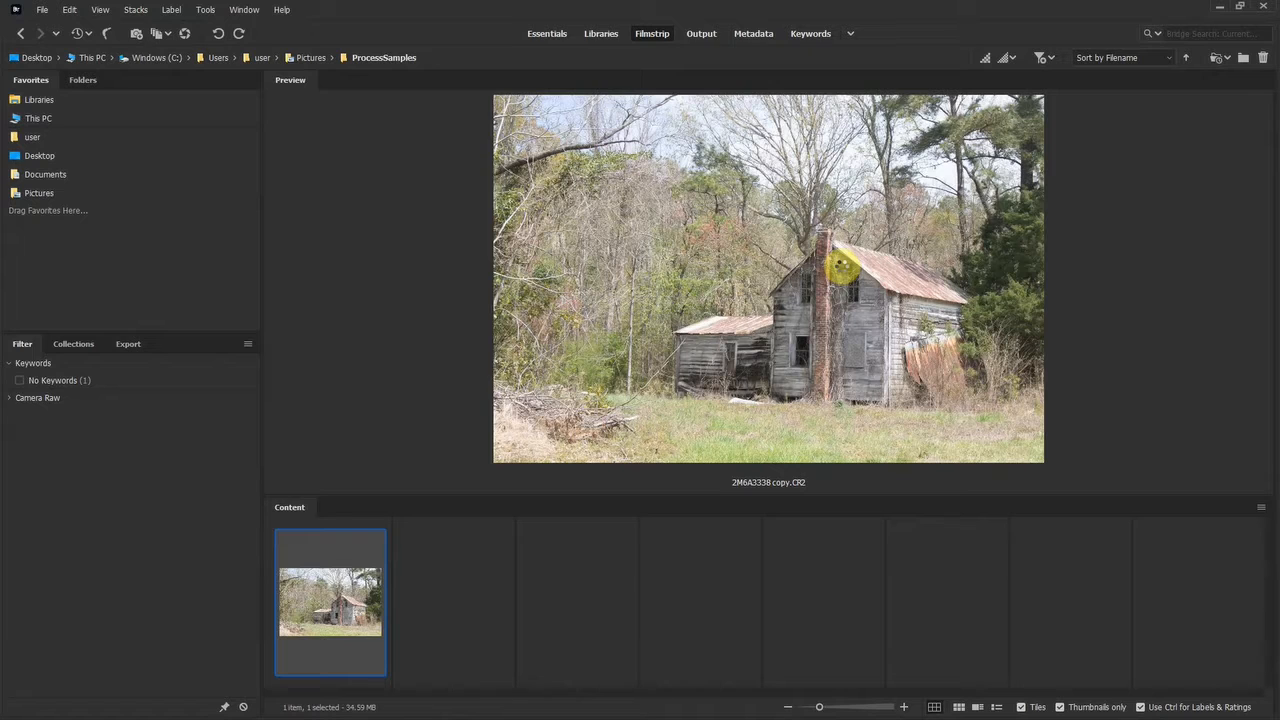
{"action": "key", "text": "ctrl+r"}
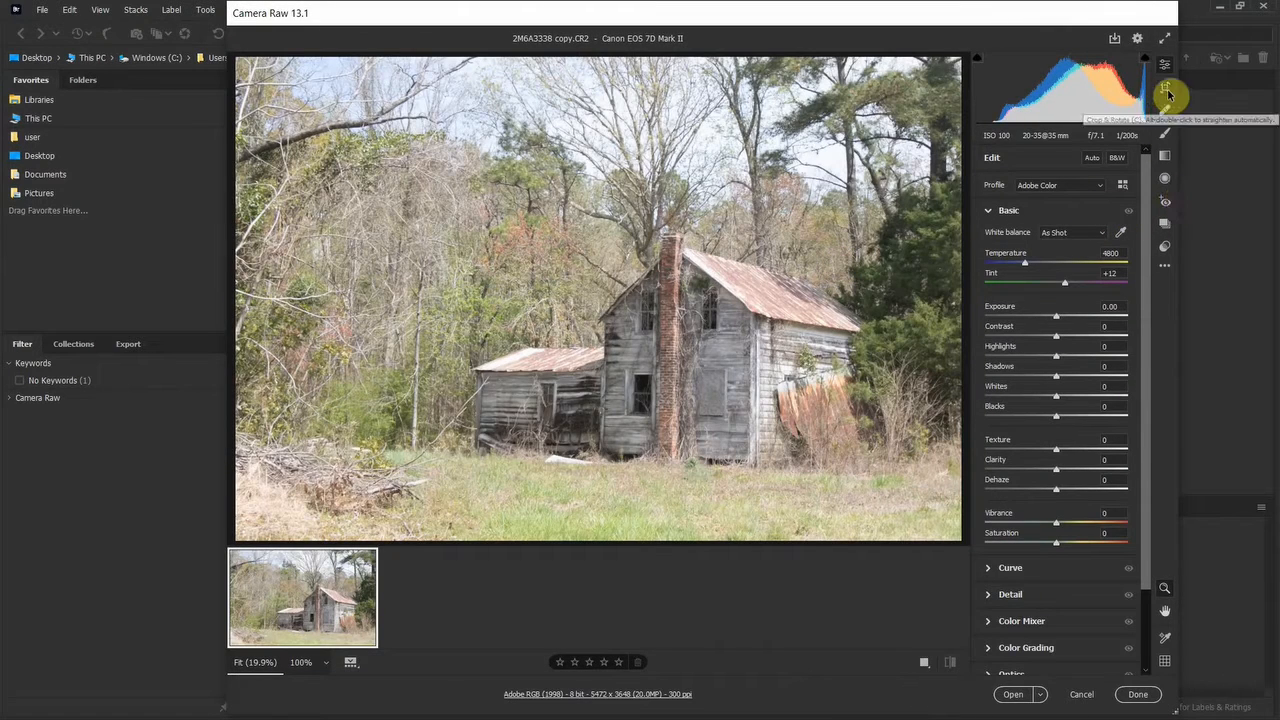
Step: Straighten the photo along the house's vertical chimney, rotating it to an angle of -0.60, and apply the crop
{"action": "left_click", "coordinate": [1166, 90]}
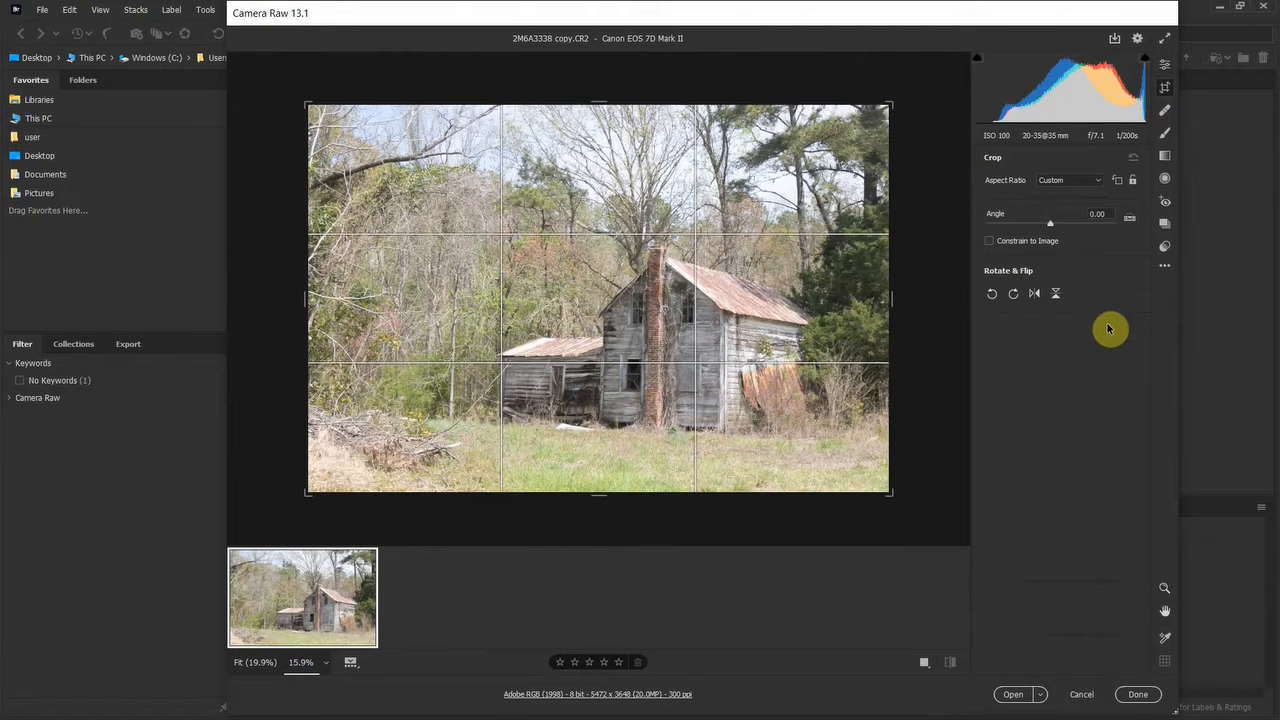
{"action": "left_click", "coordinate": [1129, 221]}
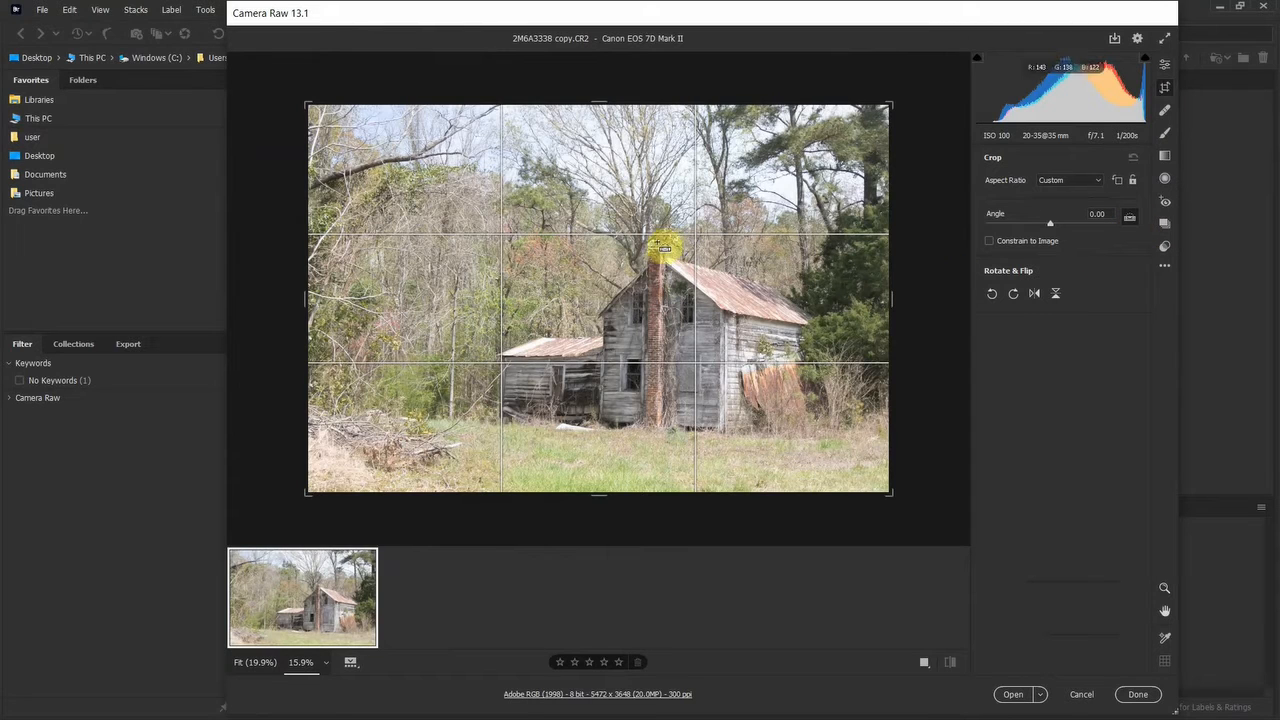
{"action": "left_click_drag", "start_coordinate": [662, 244], "coordinate": [664, 456]}
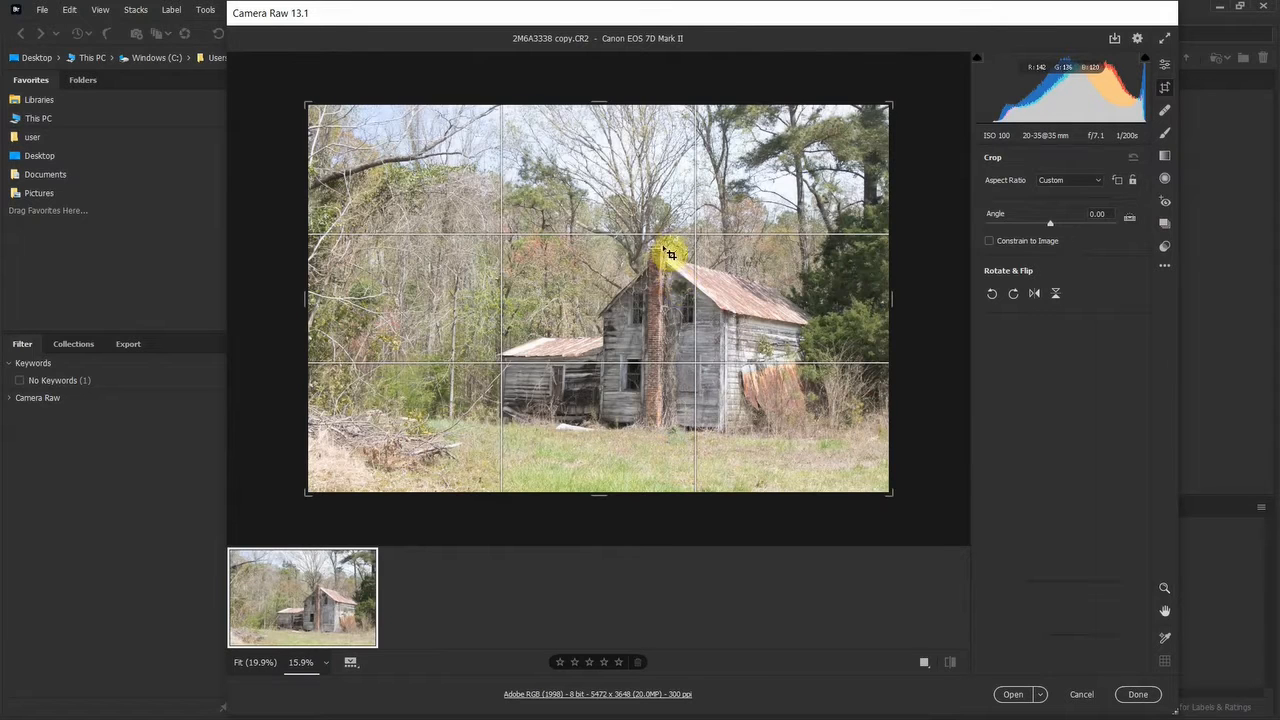
{"action": "left_click", "coordinate": [1131, 220]}
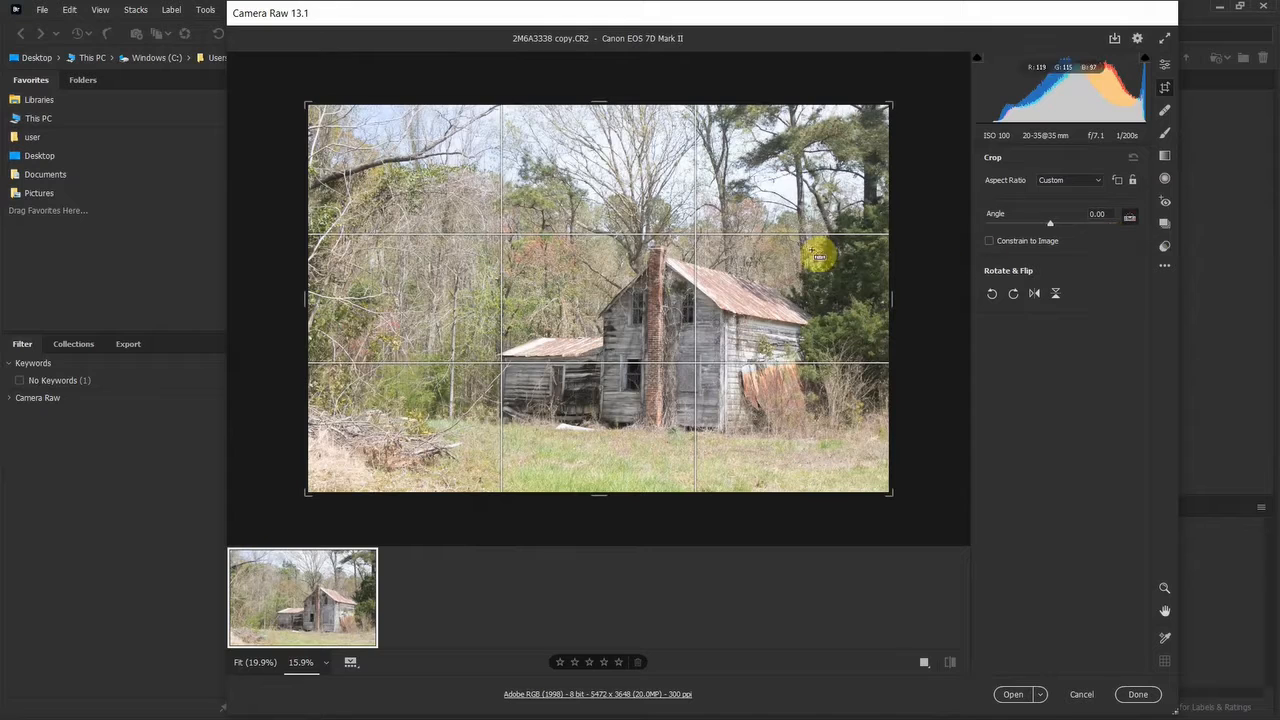
{"action": "left_click_drag", "start_coordinate": [659, 242], "coordinate": [656, 497]}
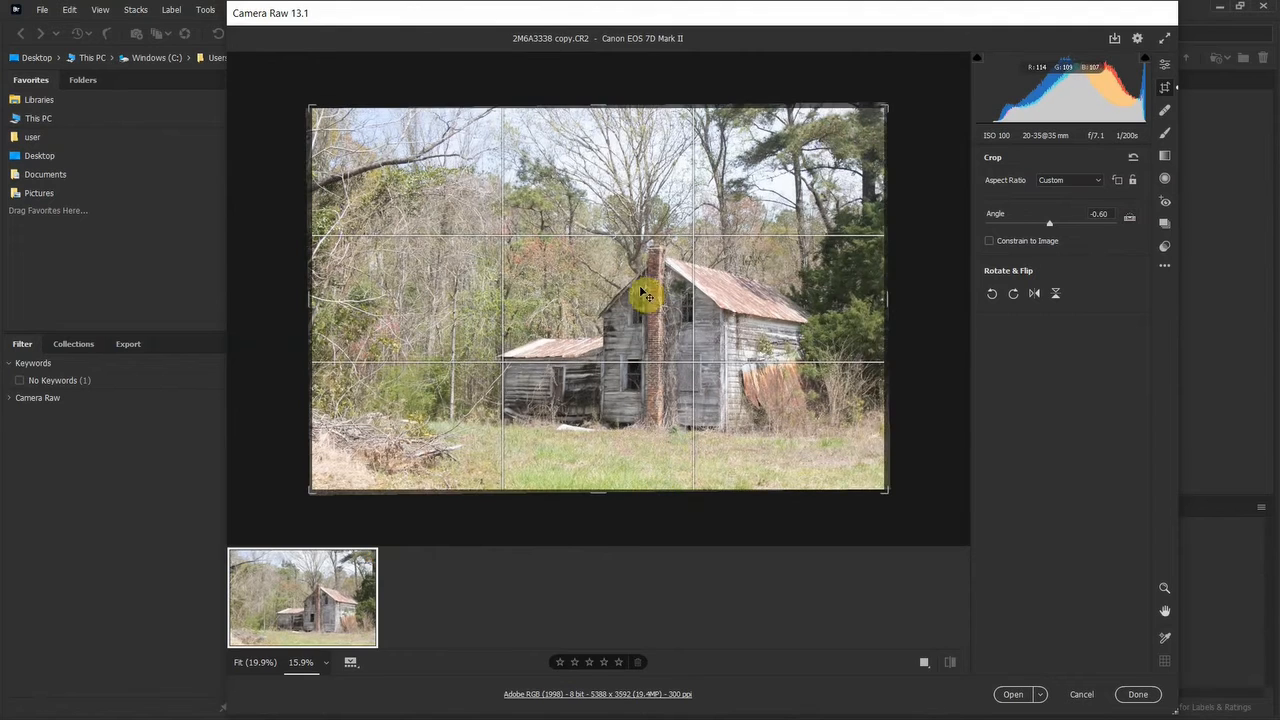
{"action": "key", "text": "Return"}
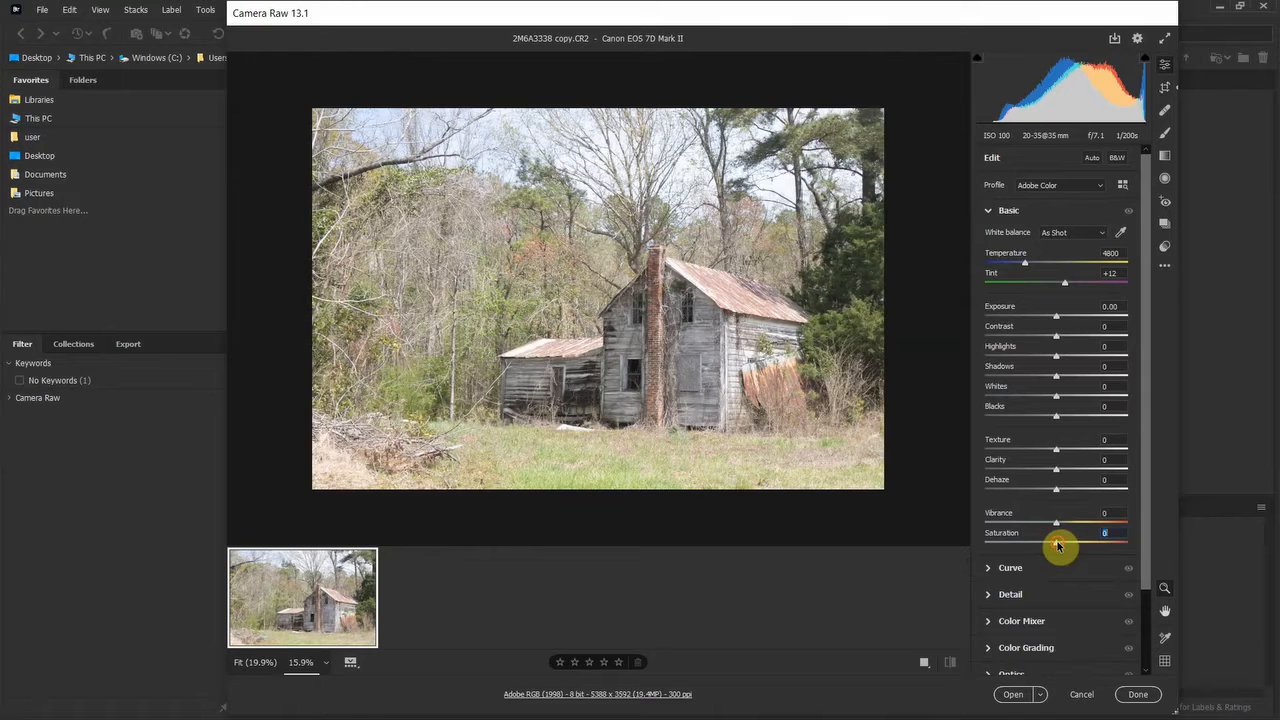
Step: Set Saturation to -100, Contrast to +42, Highlights to -59, Shadows to +42, Whites to +2 and Blacks to -23
{"action": "left_click_drag", "start_coordinate": [1058, 545], "coordinate": [962, 548]}
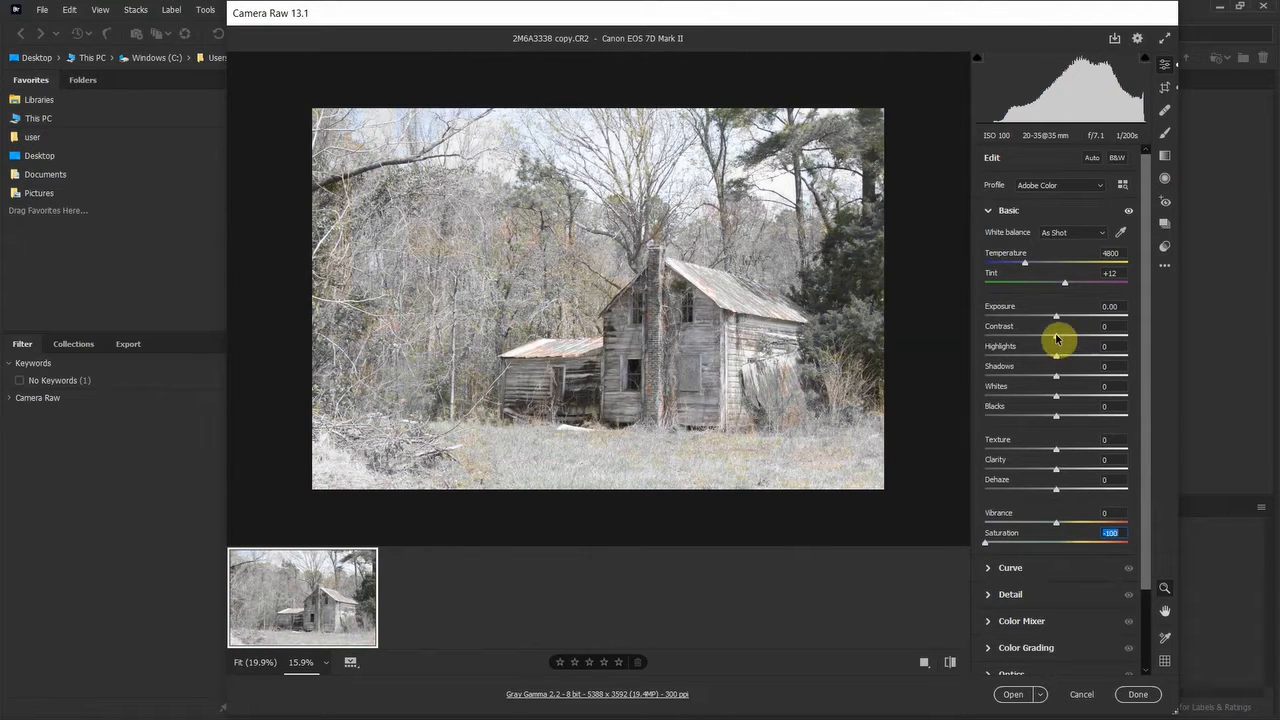
{"action": "left_click_drag", "start_coordinate": [1056, 338], "coordinate": [1087, 338]}
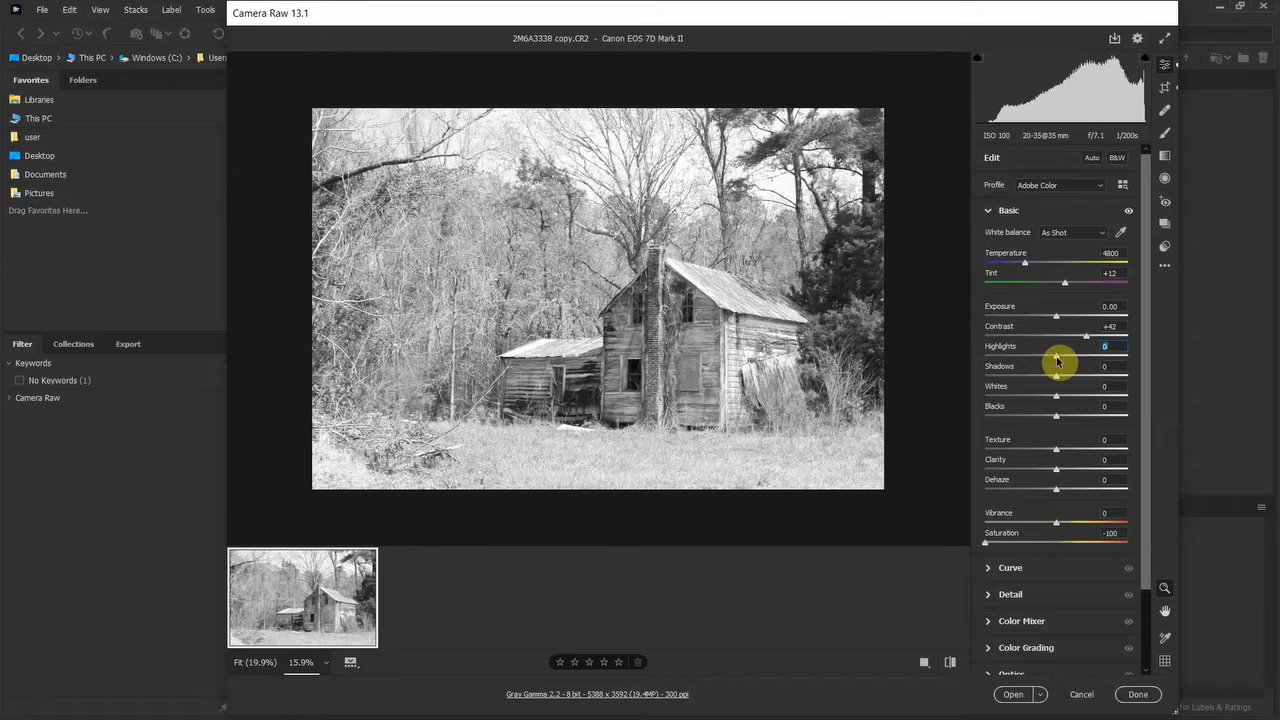
{"action": "left_click_drag", "start_coordinate": [1057, 360], "coordinate": [1014, 361]}
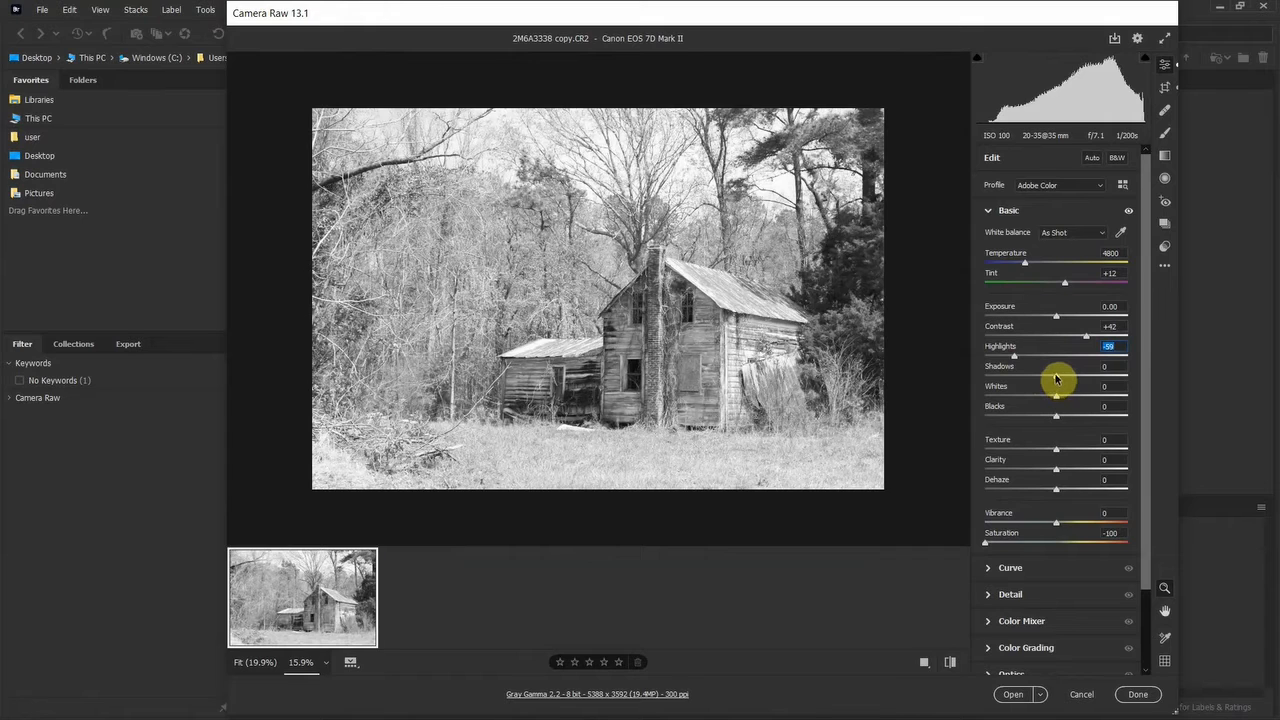
{"action": "mouse_move", "coordinate": [1056, 376]}
{"action": "left_mouse_down"}
{"action": "mouse_move", "coordinate": [1112, 366]}
{"action": "mouse_move", "coordinate": [1047, 375]}
{"action": "mouse_move", "coordinate": [1088, 366]}
{"action": "mouse_move", "coordinate": [1066, 400]}
{"action": "mouse_move", "coordinate": [1091, 400]}
{"action": "mouse_move", "coordinate": [1025, 401]}
{"action": "mouse_move", "coordinate": [1058, 400]}
{"action": "left_mouse_up"}
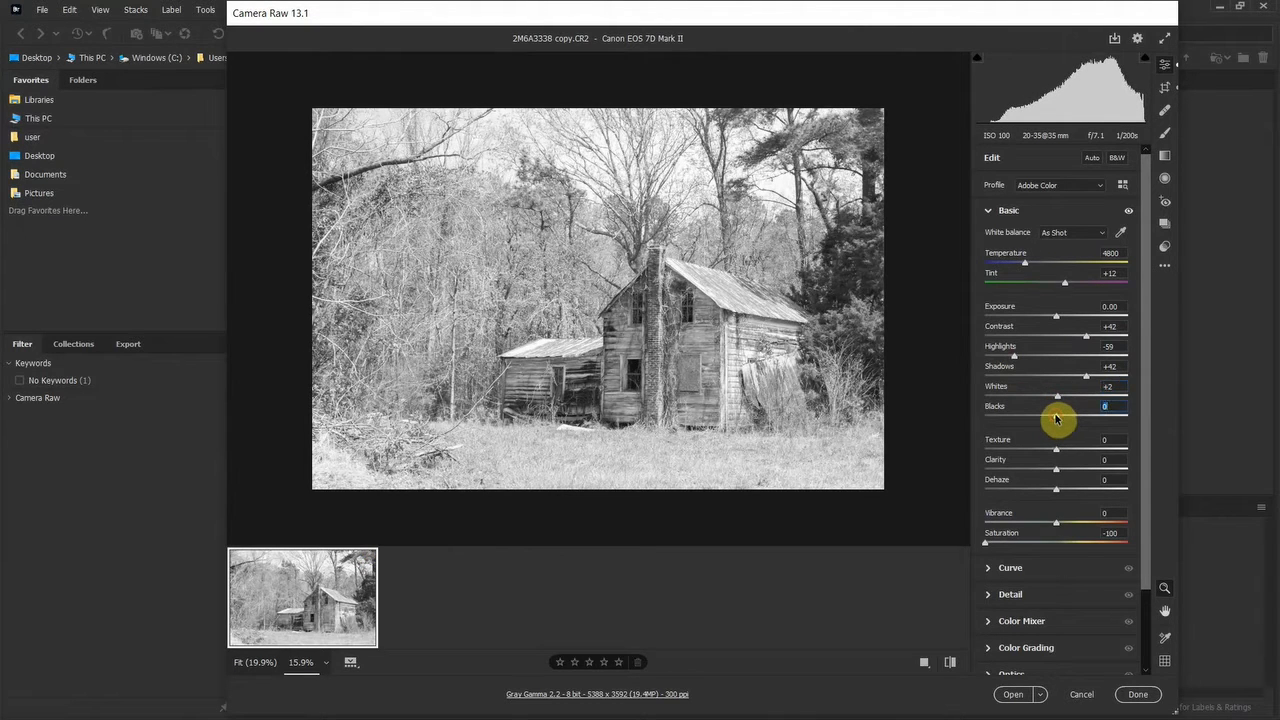
{"action": "left_click_drag", "start_coordinate": [1055, 418], "coordinate": [1039, 420]}
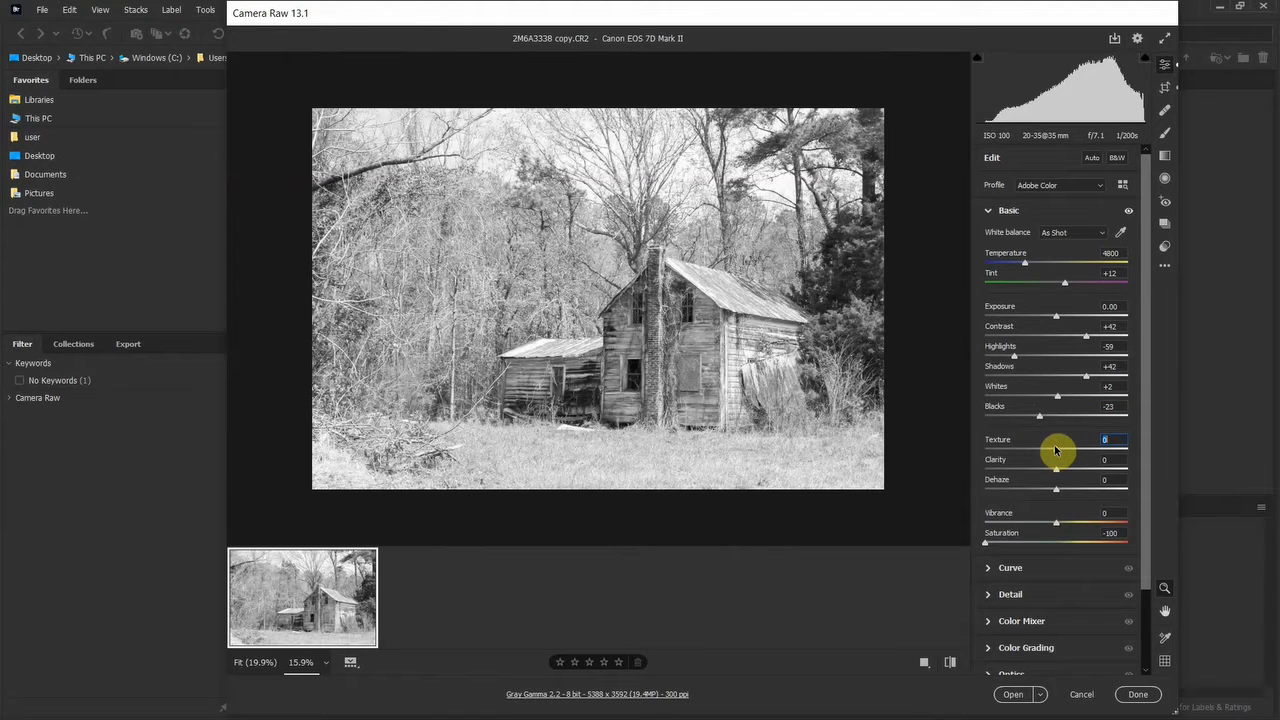
Step: Set Texture to 30 and Clarity to 20, and open the adjusted photo in Photoshop
{"action": "type", "text": "30"}
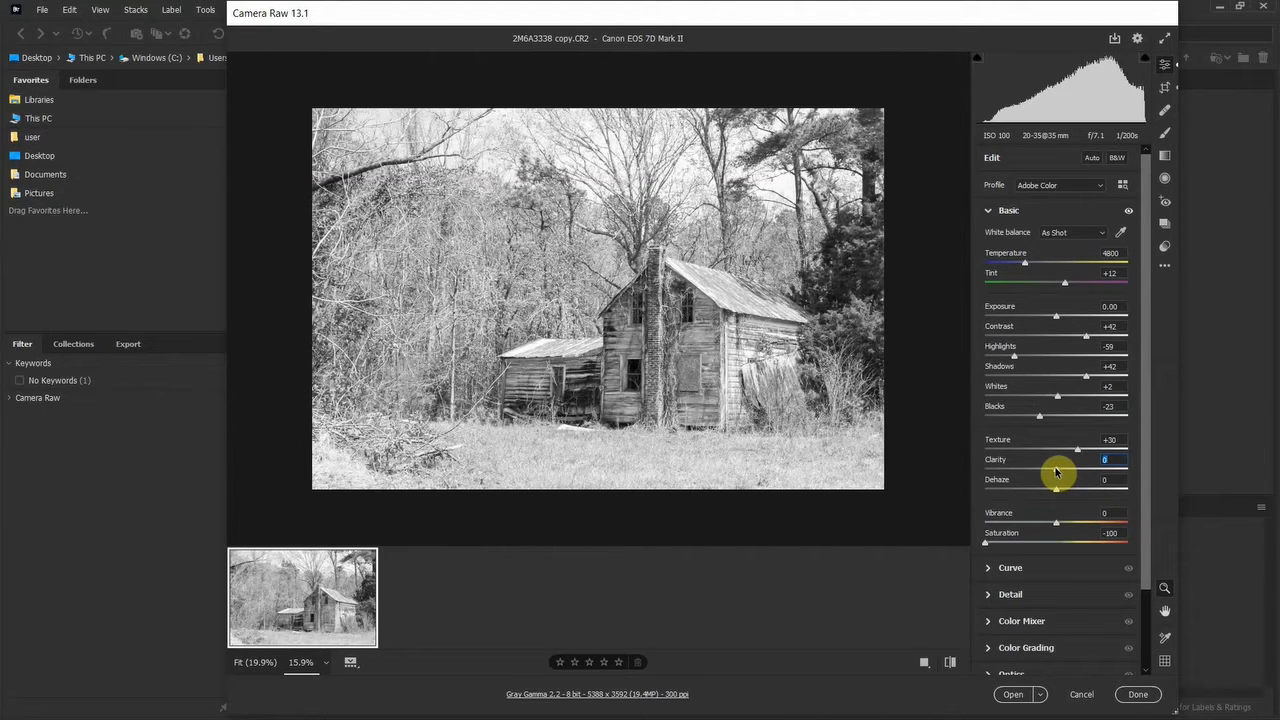
{"action": "type", "text": "20"}
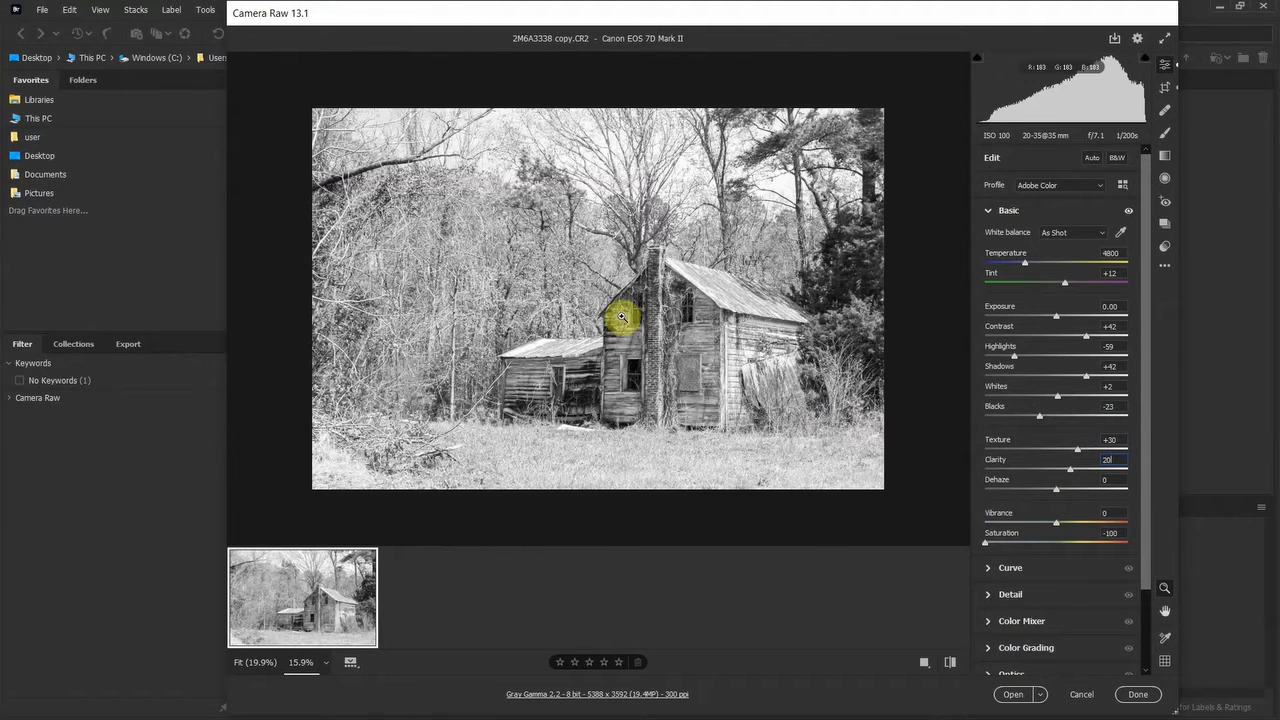
{"action": "left_click", "coordinate": [1011, 700]}
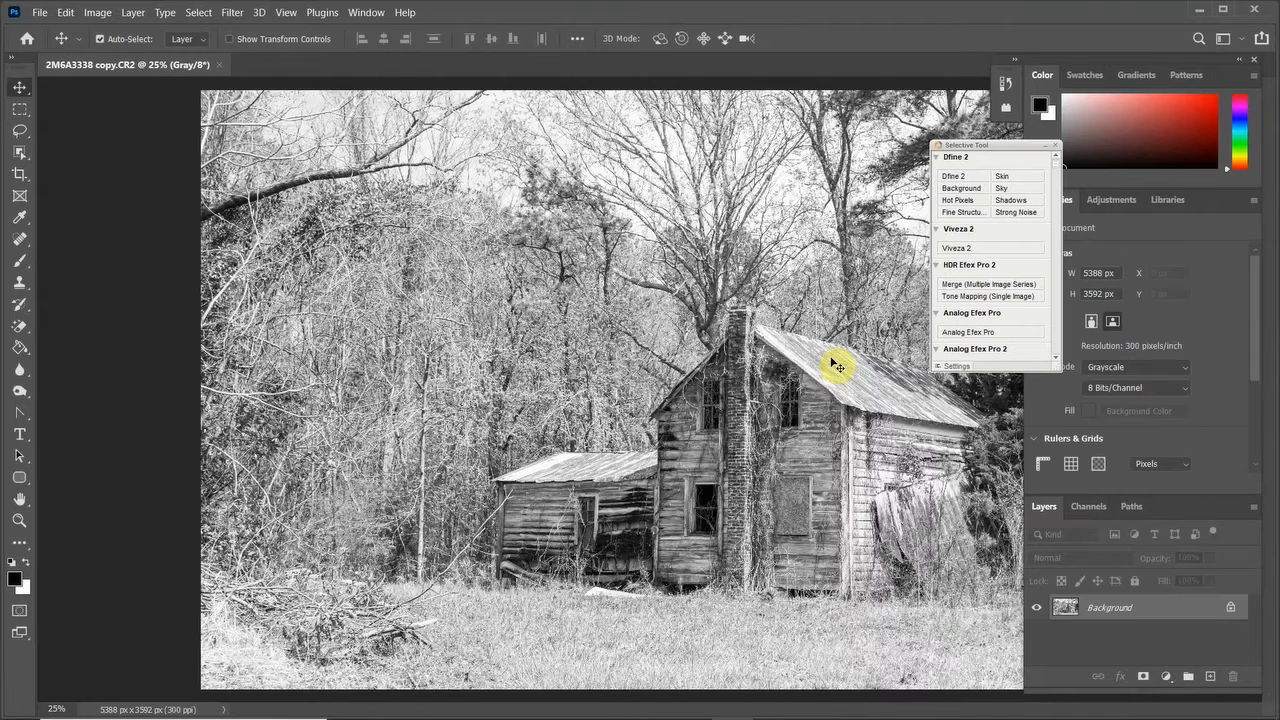
Step: Sharpen the photo with Unsharp Mask at 50% amount, 1.0 pixel radius and threshold 0, moving the Selective Tool window off the image
{"action": "left_click_drag", "start_coordinate": [1020, 147], "coordinate": [1170, 155]}
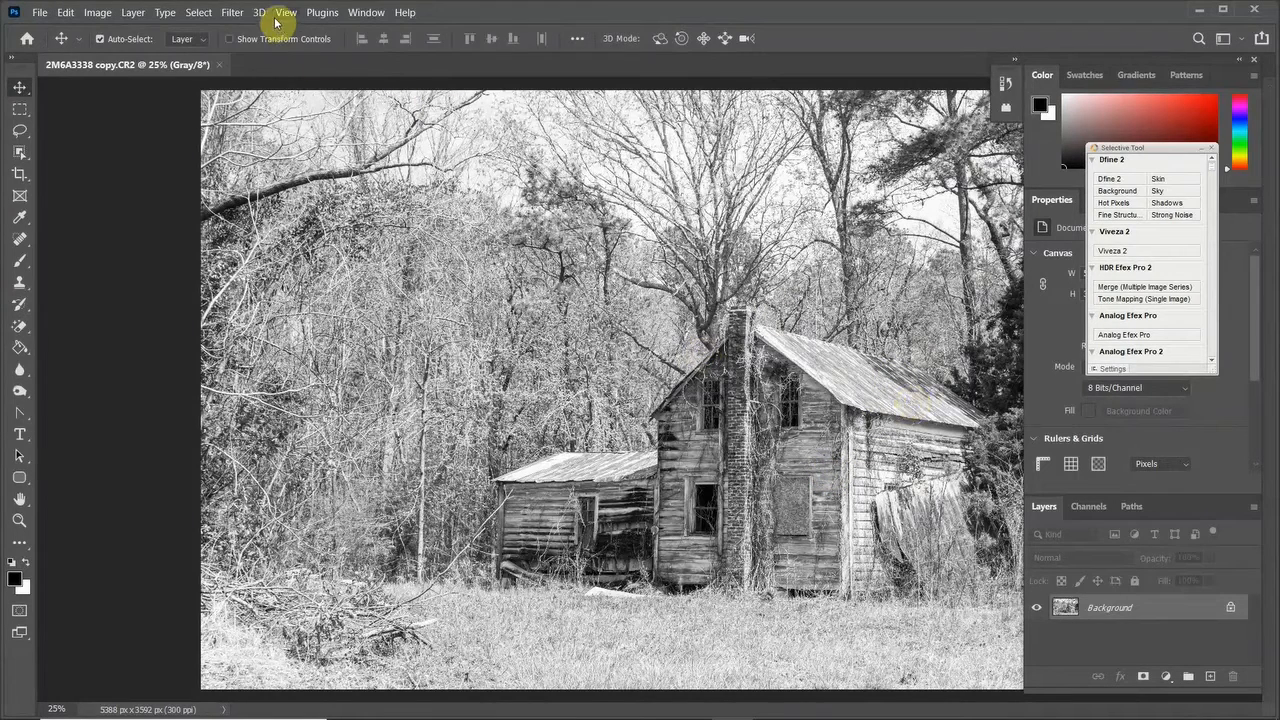
{"action": "left_click", "coordinate": [238, 11]}
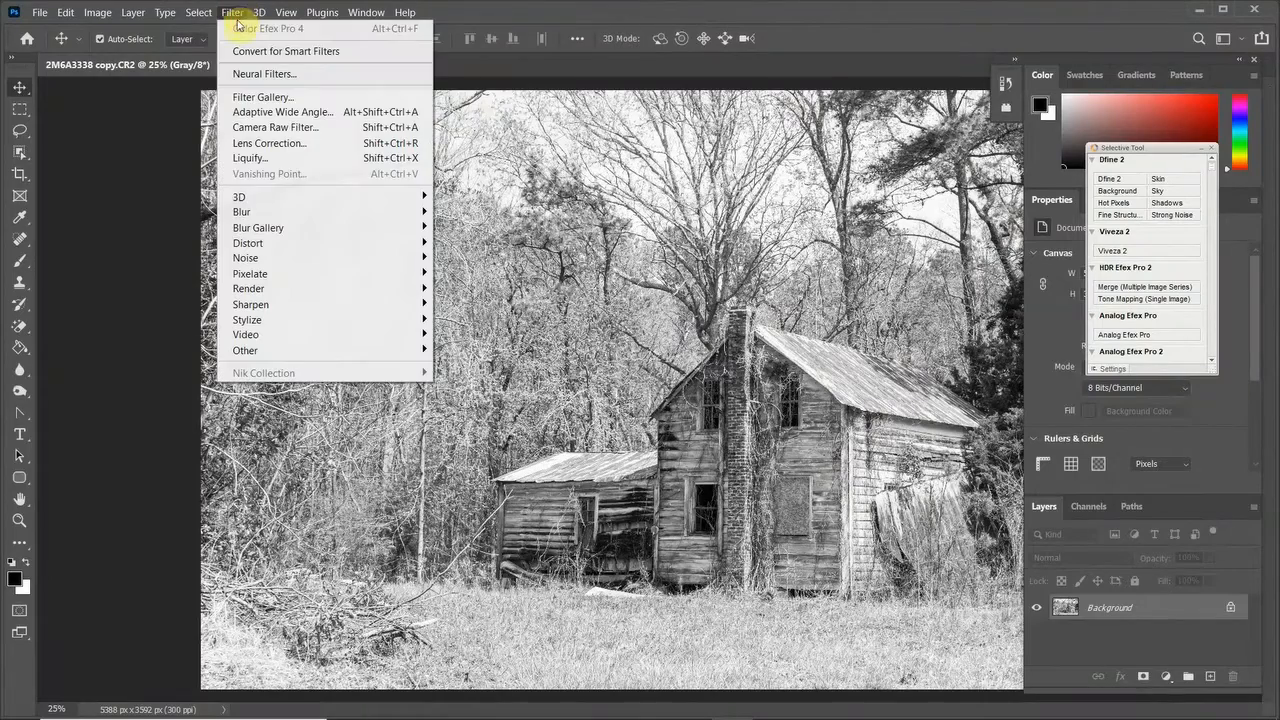
{"action": "mouse_move", "coordinate": [308, 304]}
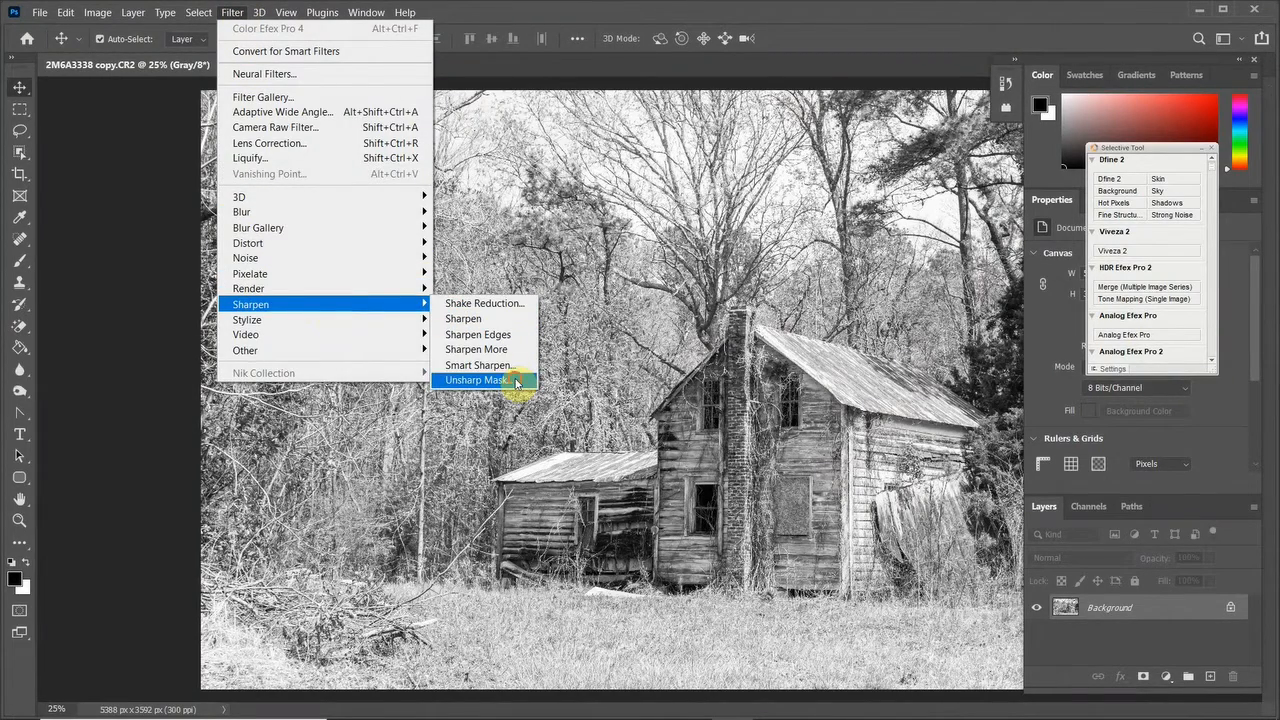
{"action": "left_click", "coordinate": [515, 381]}
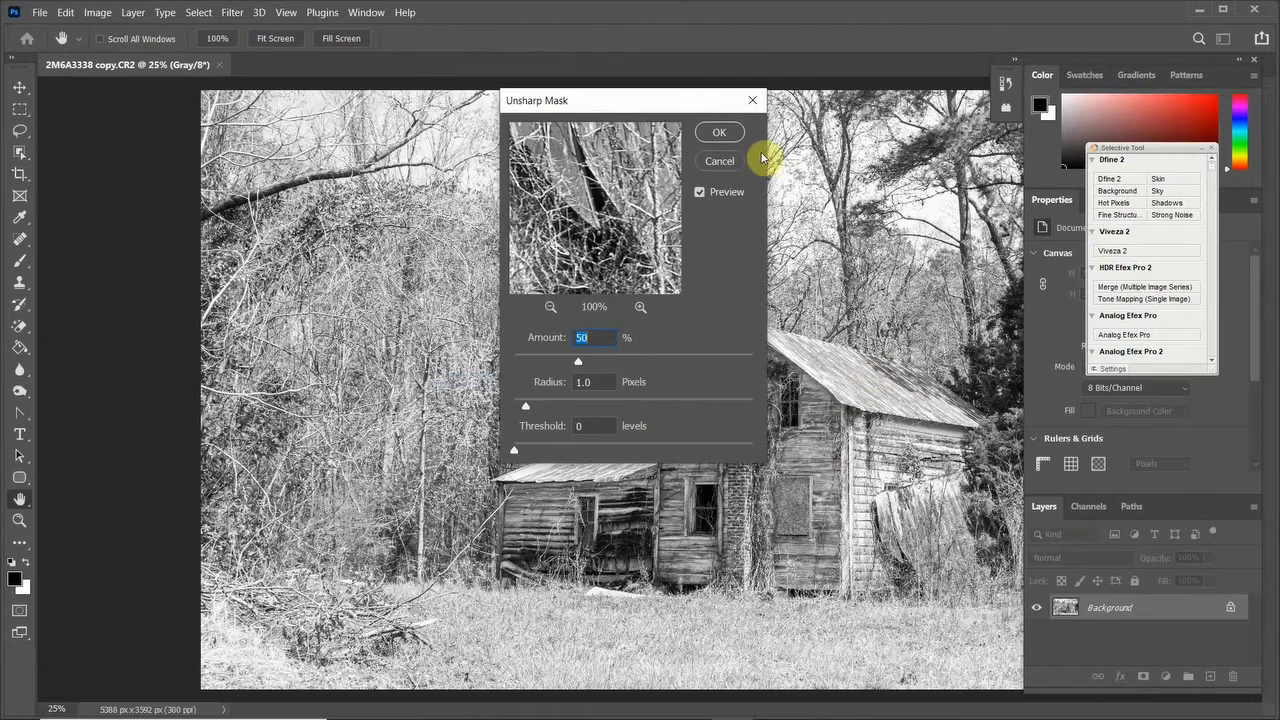
{"action": "left_click", "coordinate": [726, 133]}
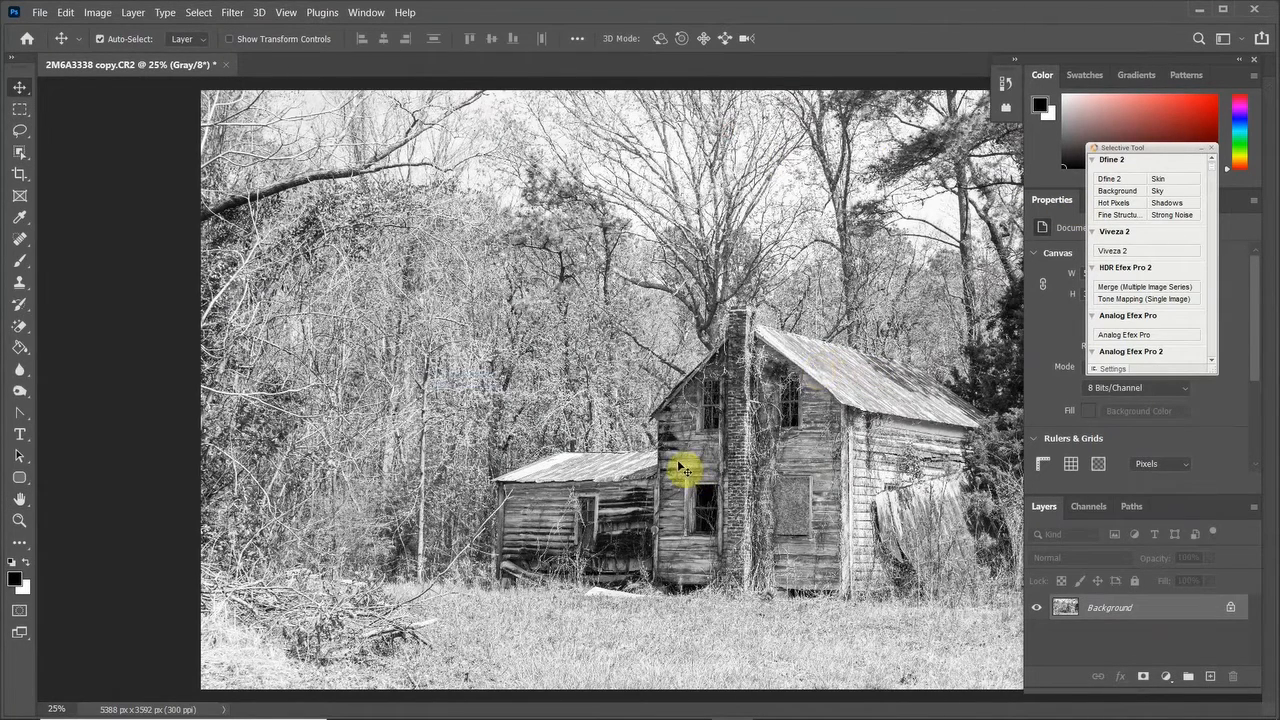
Step: Examine the sharpened detail of the house's wooden siding up close and return to the full photo
{"action": "scroll", "coordinate": [684, 470], "scroll_direction": "up", "scroll_amount": 2}
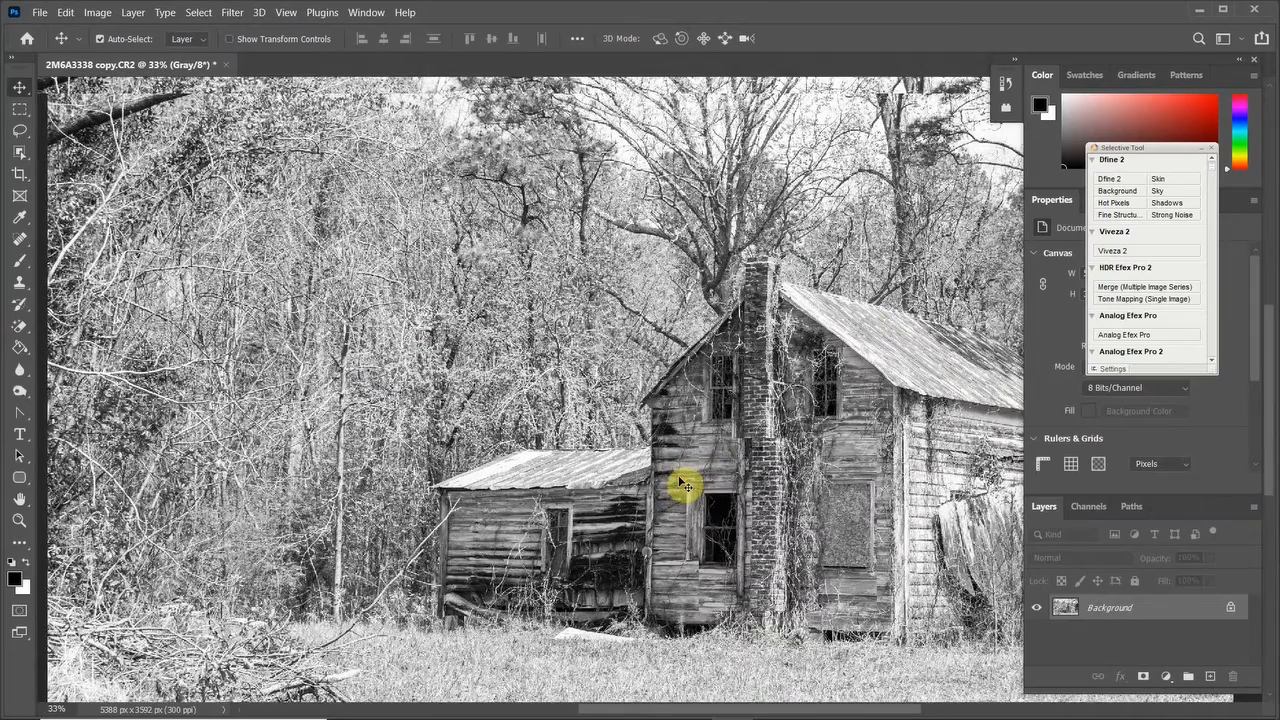
{"action": "scroll", "coordinate": [684, 485], "scroll_direction": "up", "scroll_amount": 3}
{"action": "scroll", "coordinate": [696, 463], "scroll_direction": "up", "scroll_amount": 6}
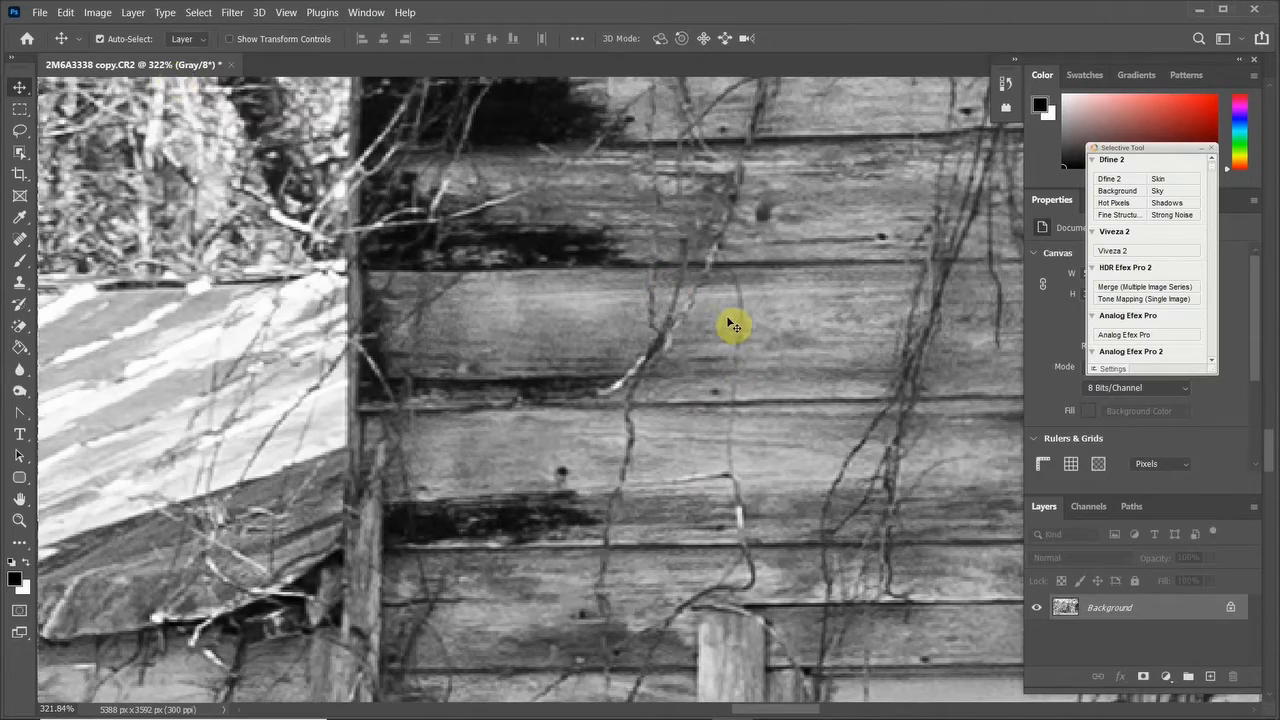
{"action": "scroll", "coordinate": [731, 322], "scroll_direction": "down", "scroll_amount": 5}
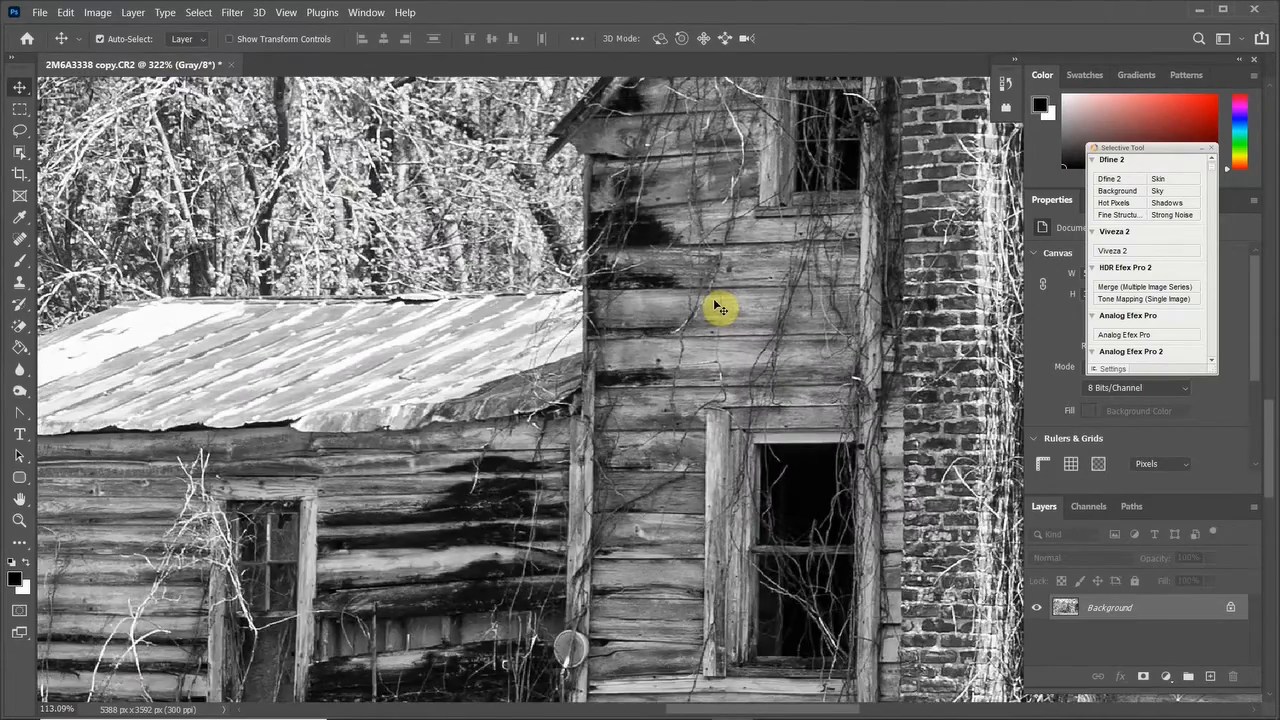
{"action": "scroll", "coordinate": [726, 314], "scroll_direction": "down", "scroll_amount": 3}
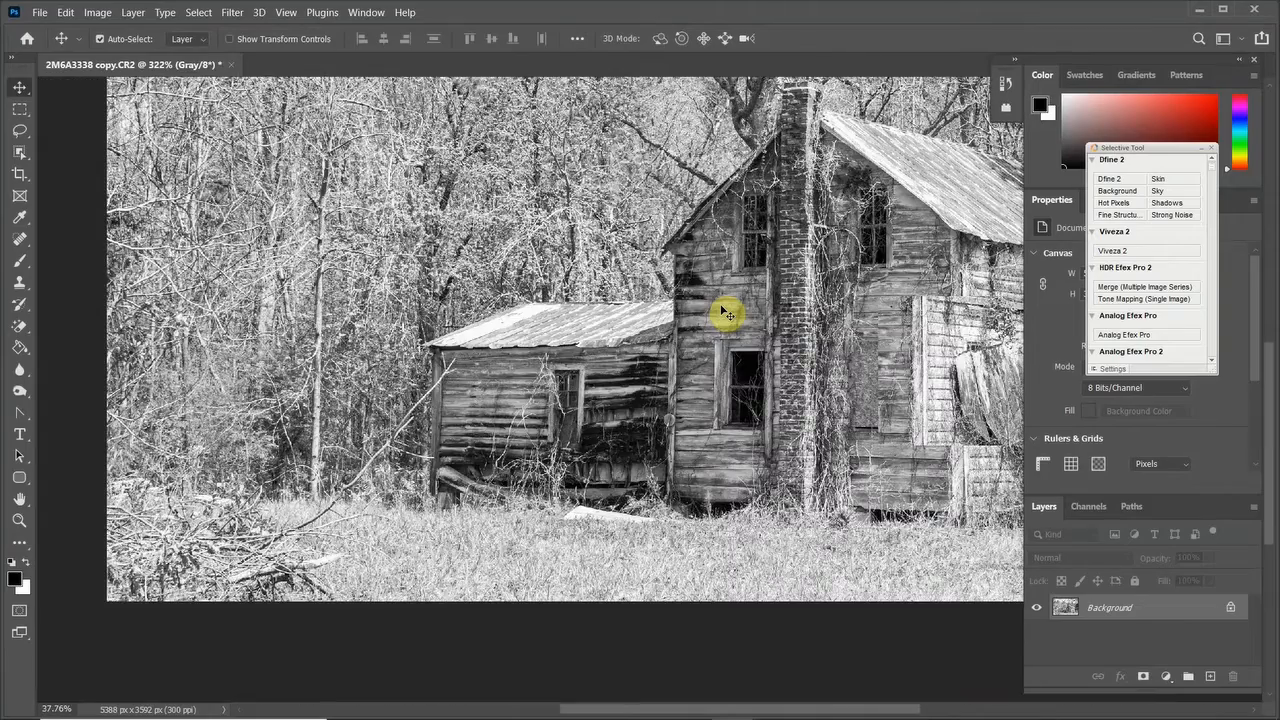
{"action": "scroll", "coordinate": [726, 314], "scroll_direction": "down", "scroll_amount": 2}
{"action": "scroll", "coordinate": [726, 314], "scroll_direction": "down", "scroll_amount": 3}
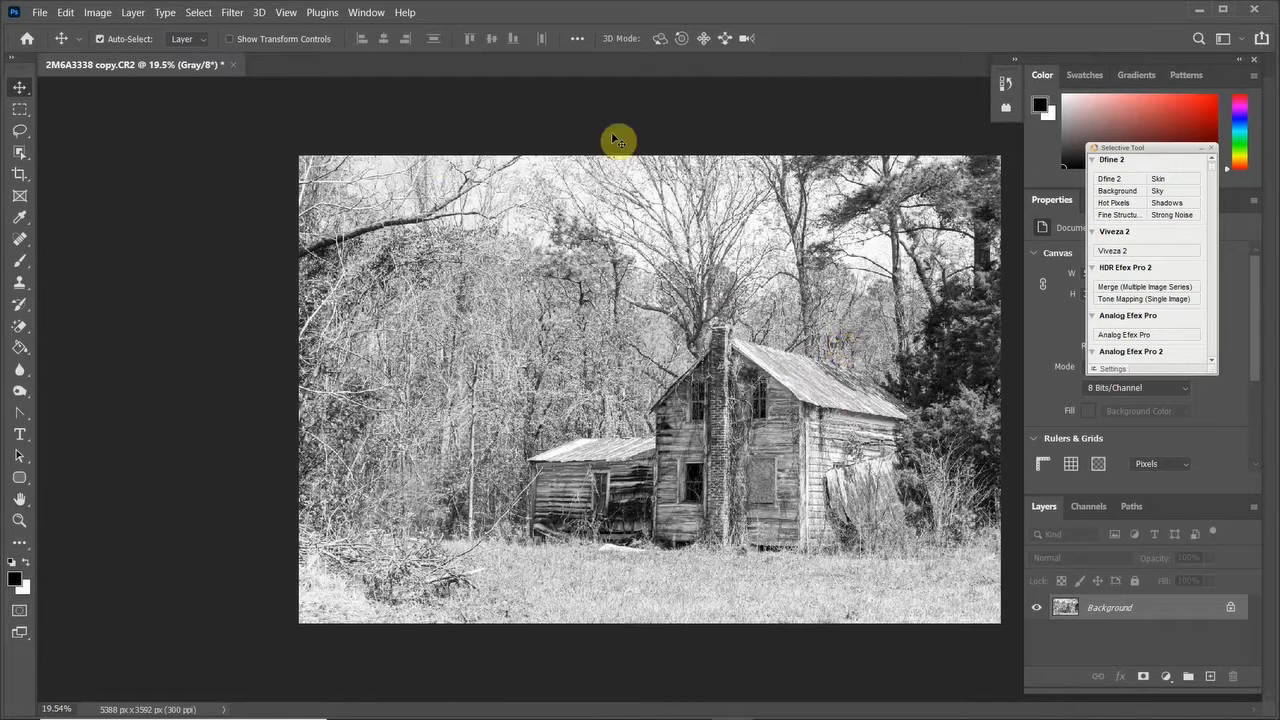
Step: Darken the photo's edges with a custom Lens Correction vignette amount of -30, comparing it with the original before applying
{"action": "left_click", "coordinate": [235, 12]}
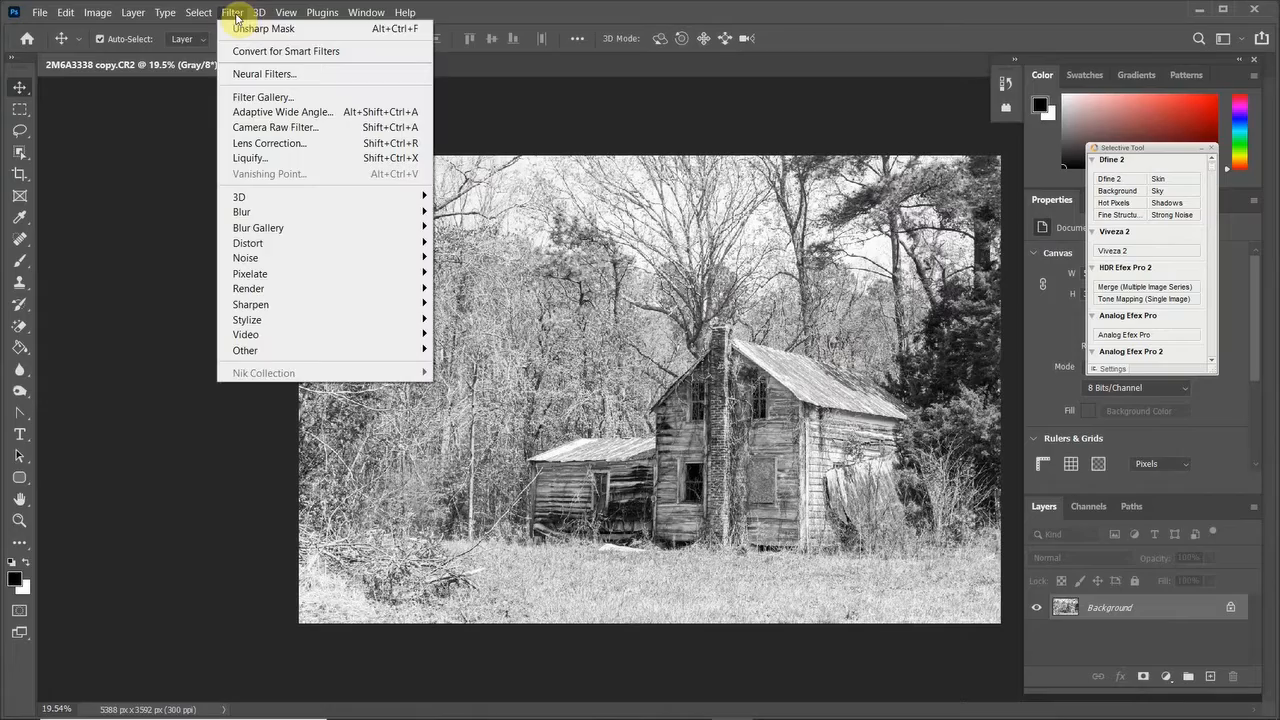
{"action": "left_click", "coordinate": [268, 143]}
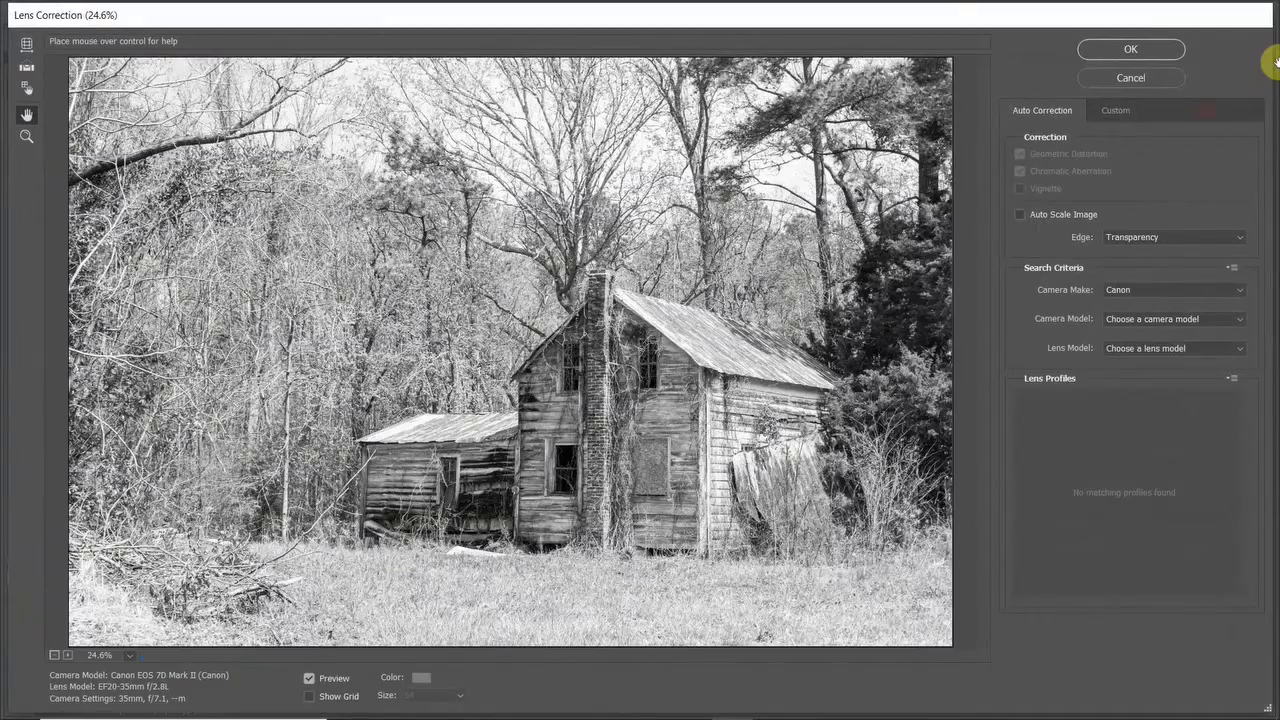
{"action": "left_click", "coordinate": [1115, 112]}
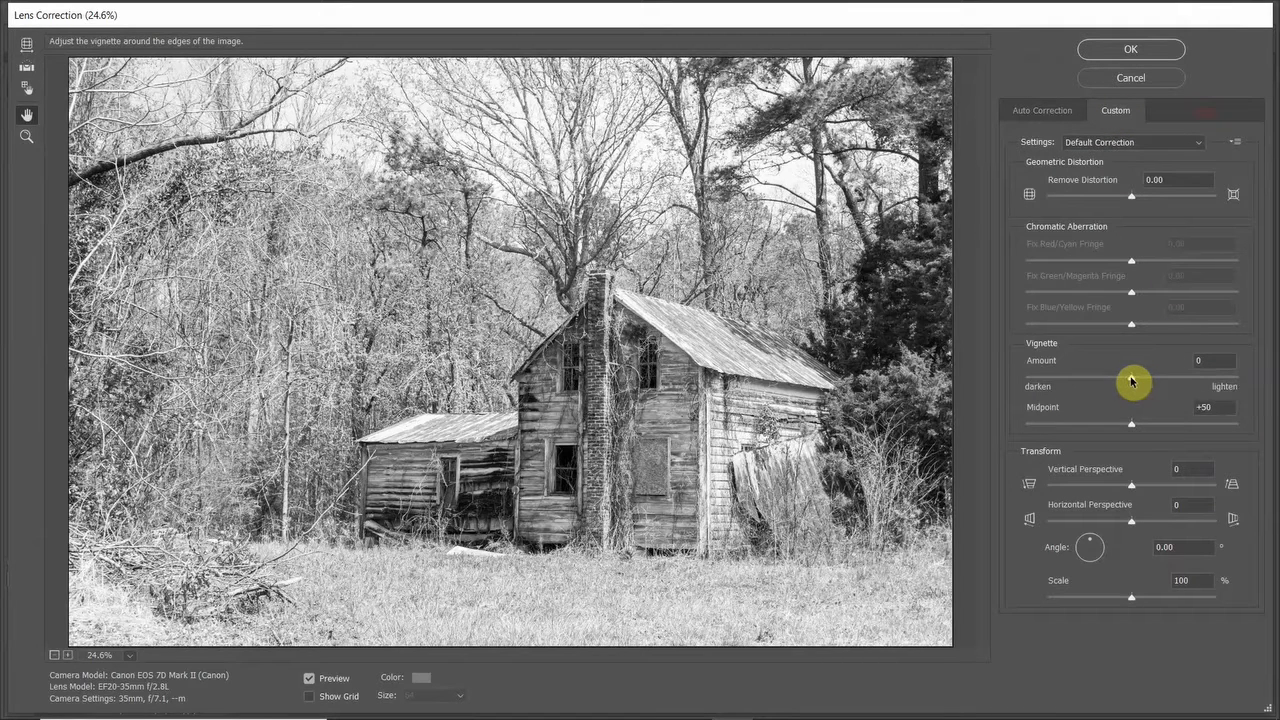
{"action": "mouse_move", "coordinate": [1131, 380]}
{"action": "left_mouse_down"}
{"action": "mouse_move", "coordinate": [1043, 380]}
{"action": "mouse_move", "coordinate": [1110, 381]}
{"action": "left_mouse_up"}
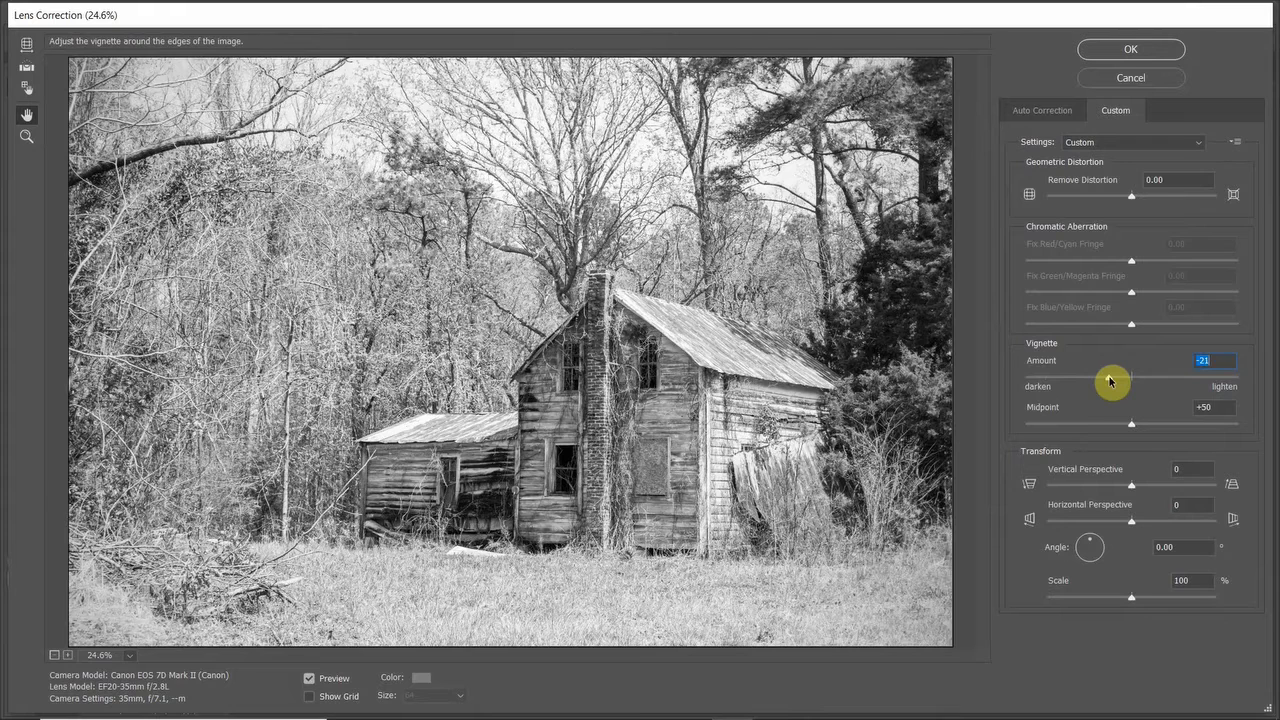
{"action": "left_click_drag", "start_coordinate": [1108, 381], "coordinate": [1100, 380]}
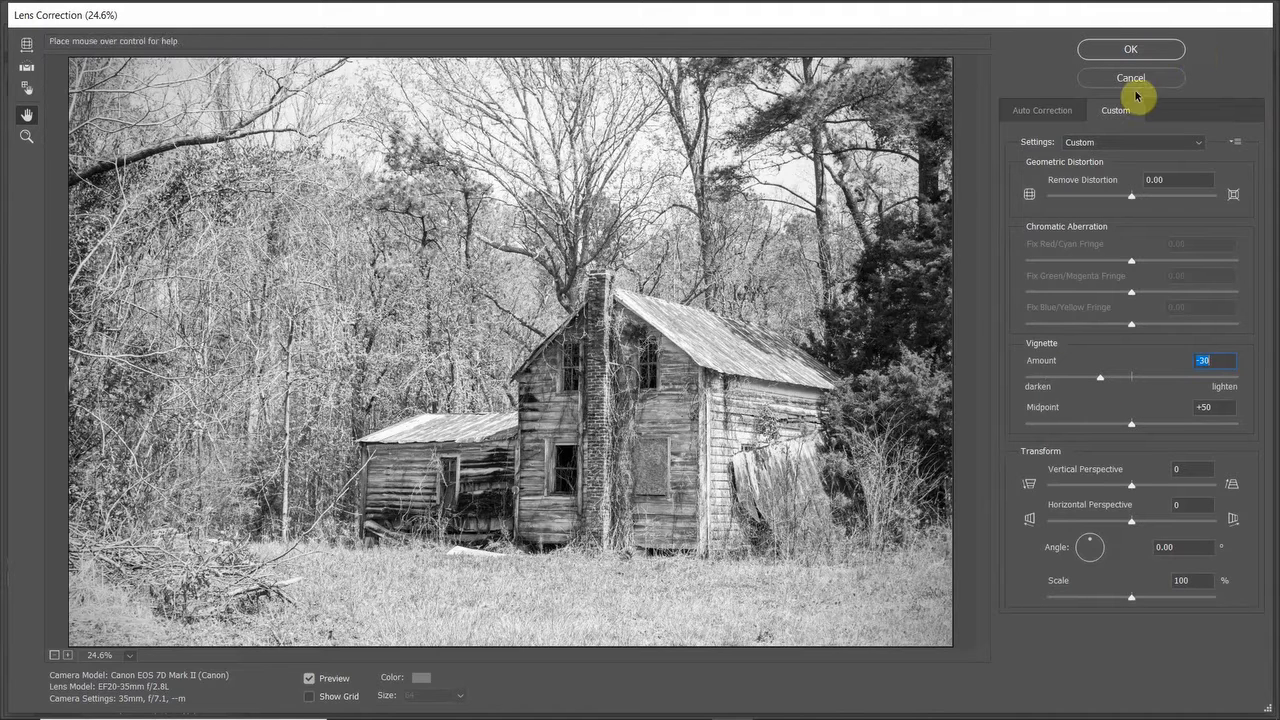
{"action": "left_click", "coordinate": [310, 679]}
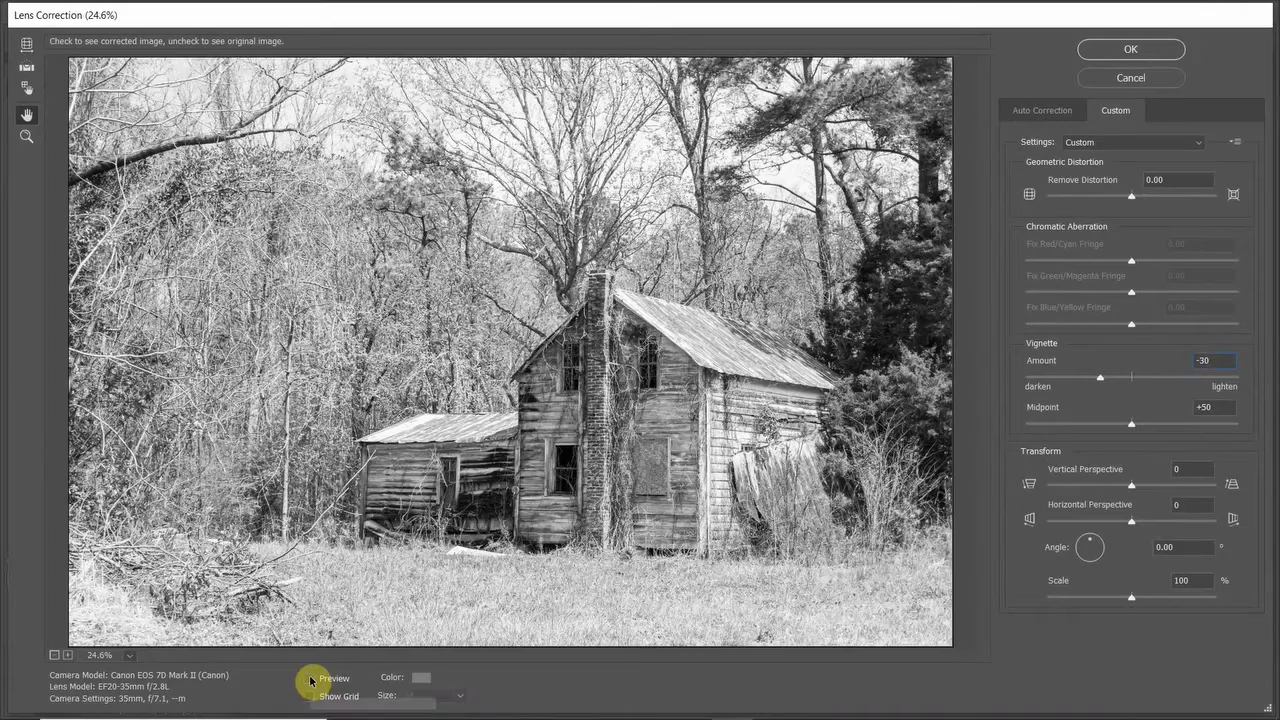
{"action": "left_click", "coordinate": [310, 679]}
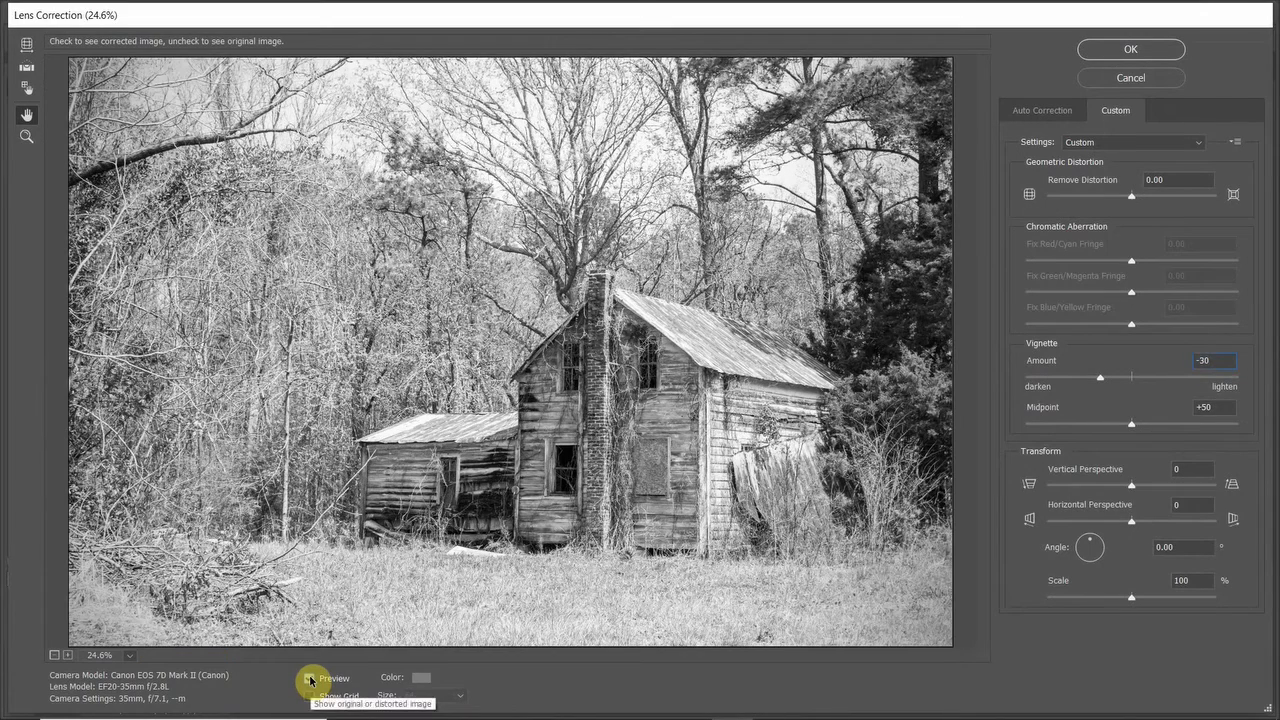
{"action": "left_click", "coordinate": [310, 679]}
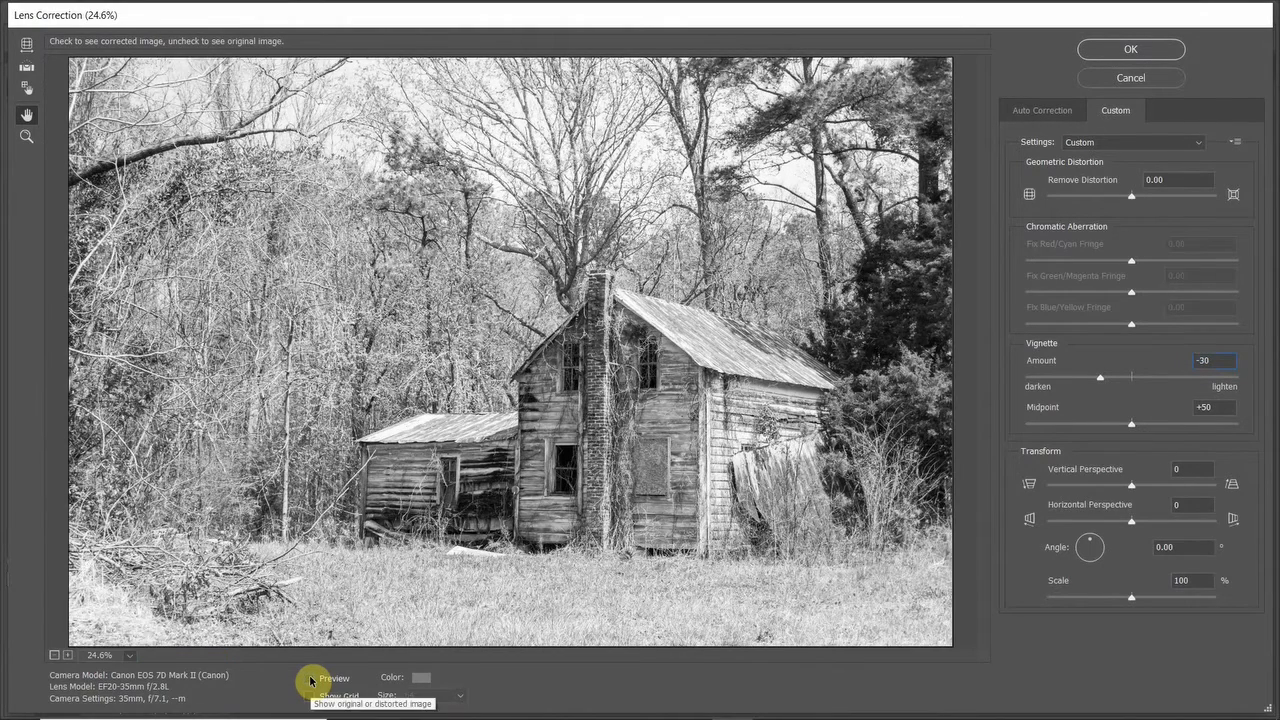
{"action": "left_click", "coordinate": [310, 679]}
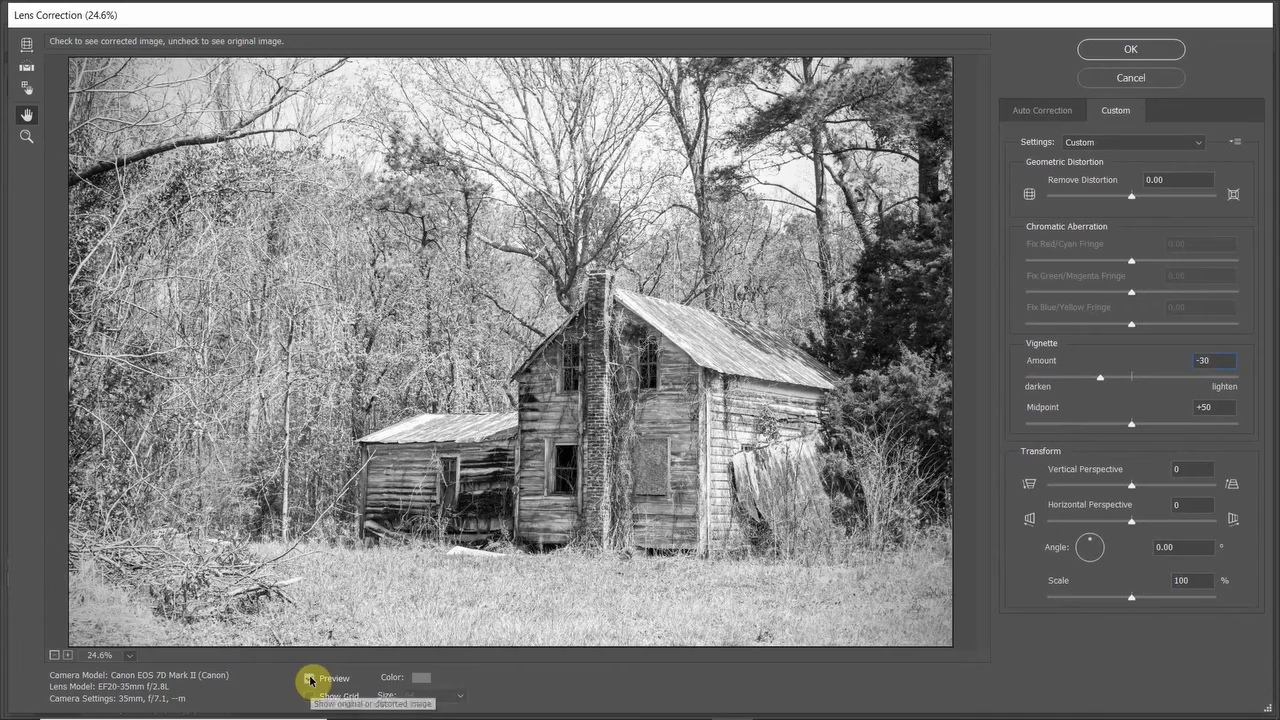
{"action": "left_click", "coordinate": [1127, 52]}
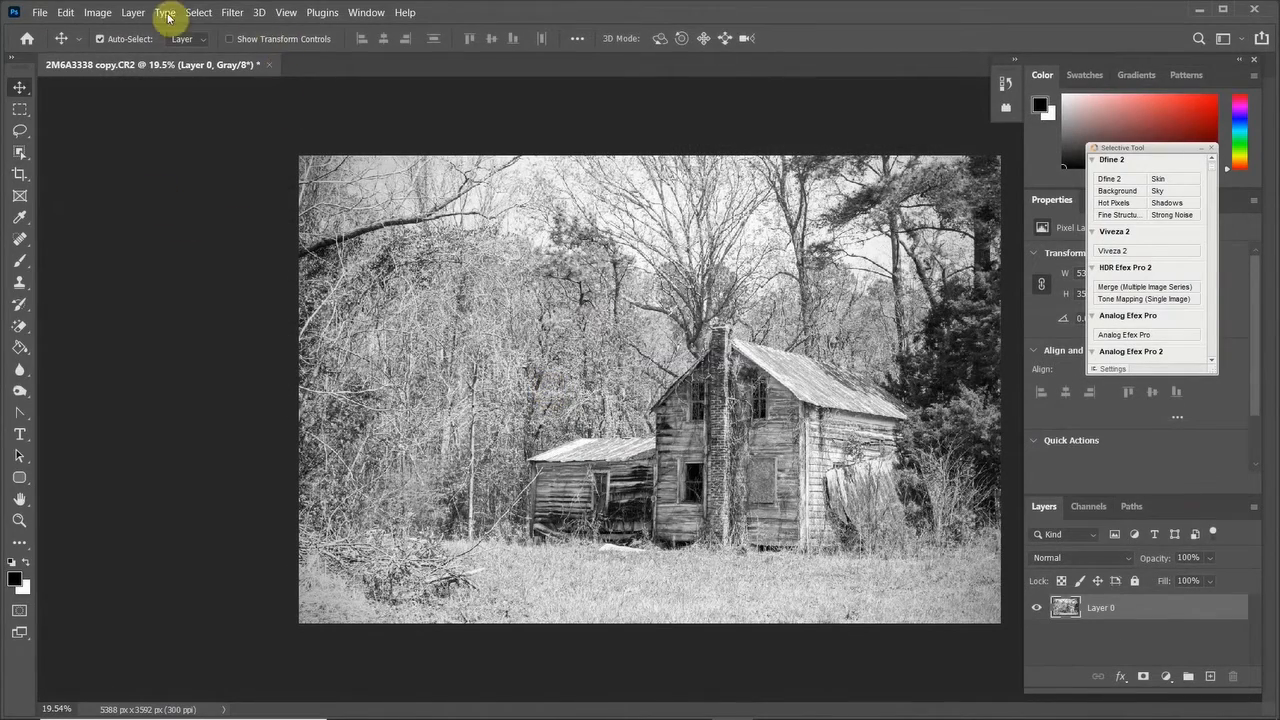
{"action": "left_click", "coordinate": [99, 12]}
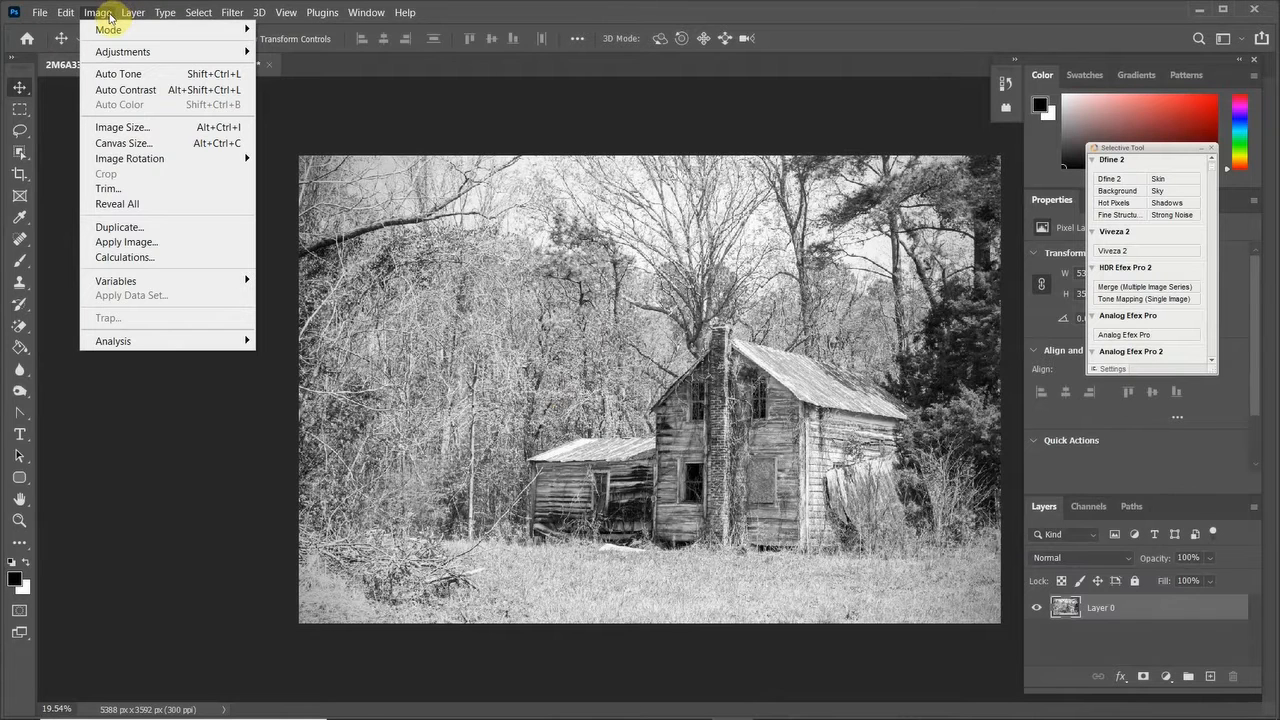
{"action": "mouse_move", "coordinate": [120, 51]}
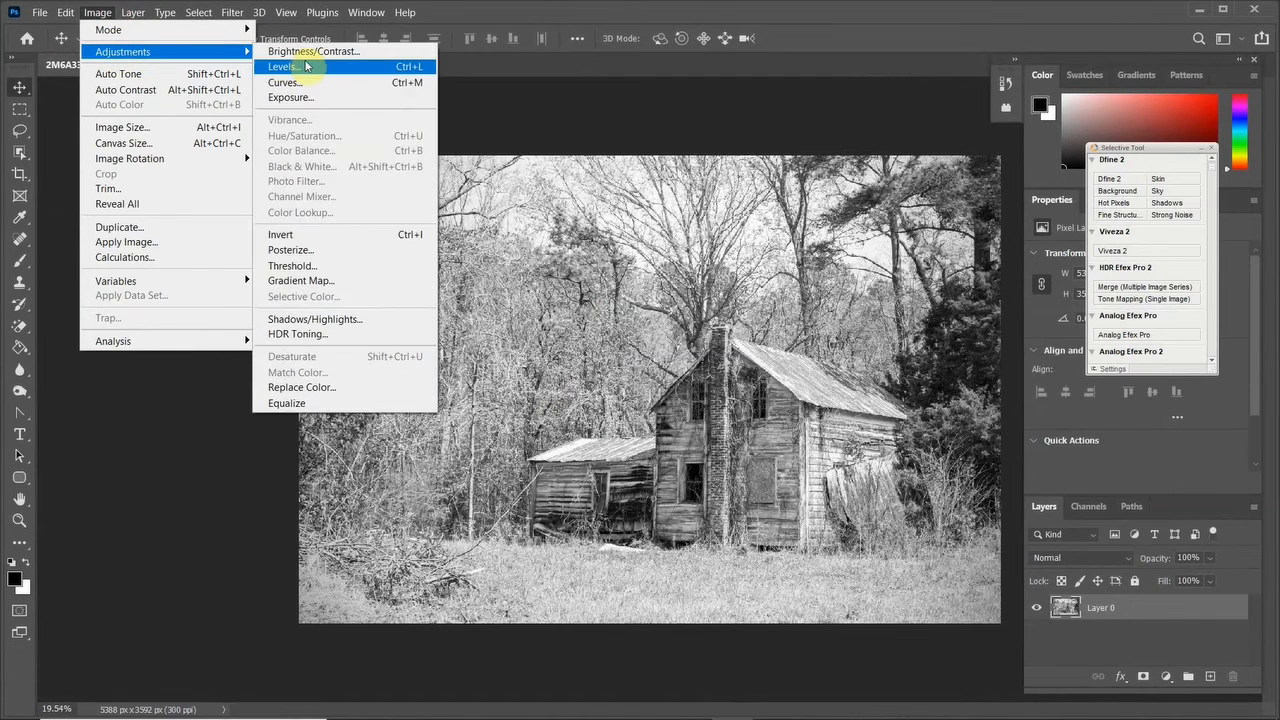
{"action": "left_click", "coordinate": [141, 392]}
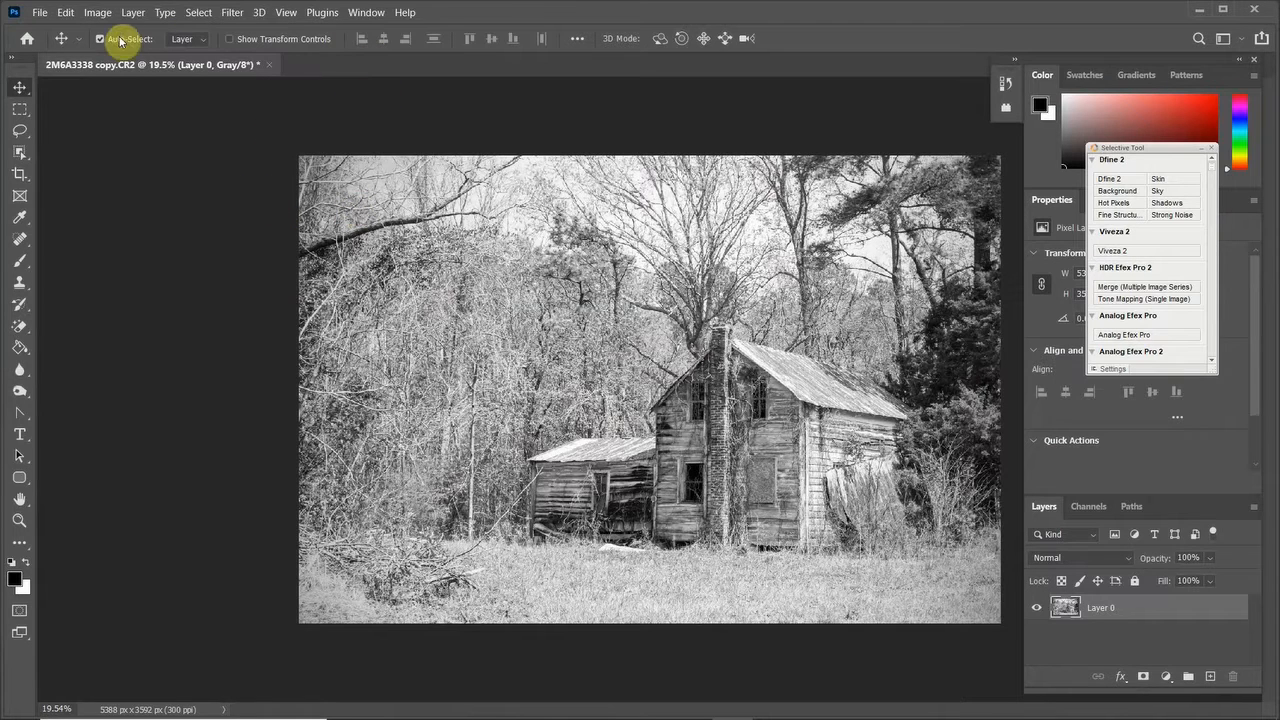
Step: Resize the image to a resolution of 100 pixels/inch and a width of 8 inches with resampling on
{"action": "left_click", "coordinate": [100, 13]}
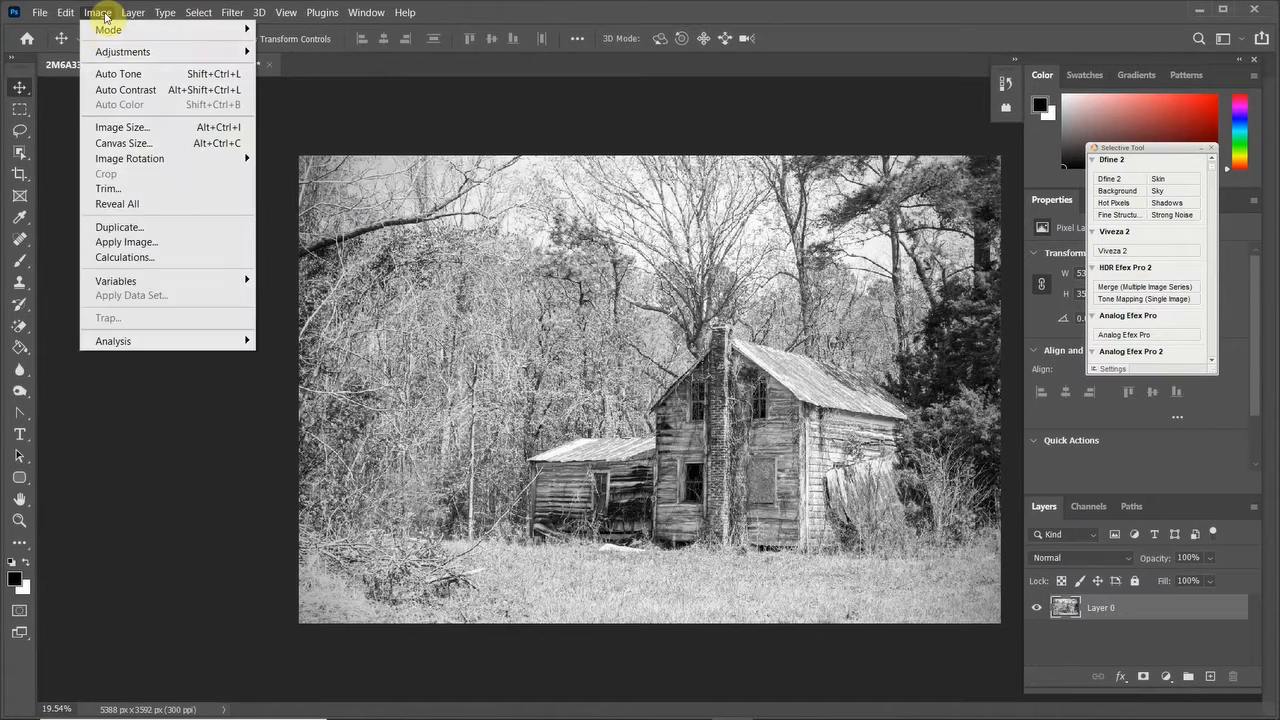
{"action": "left_click", "coordinate": [124, 128]}
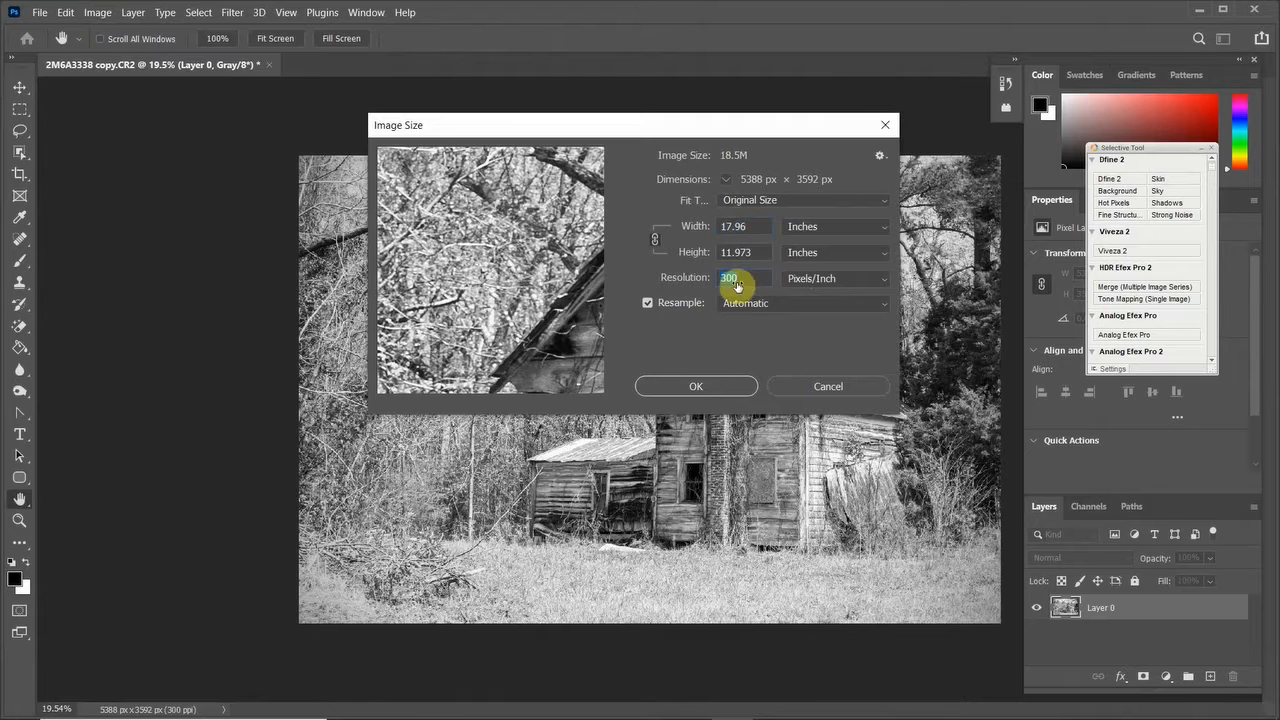
{"action": "double_click", "coordinate": [738, 279]}
{"action": "type", "text": "100"}
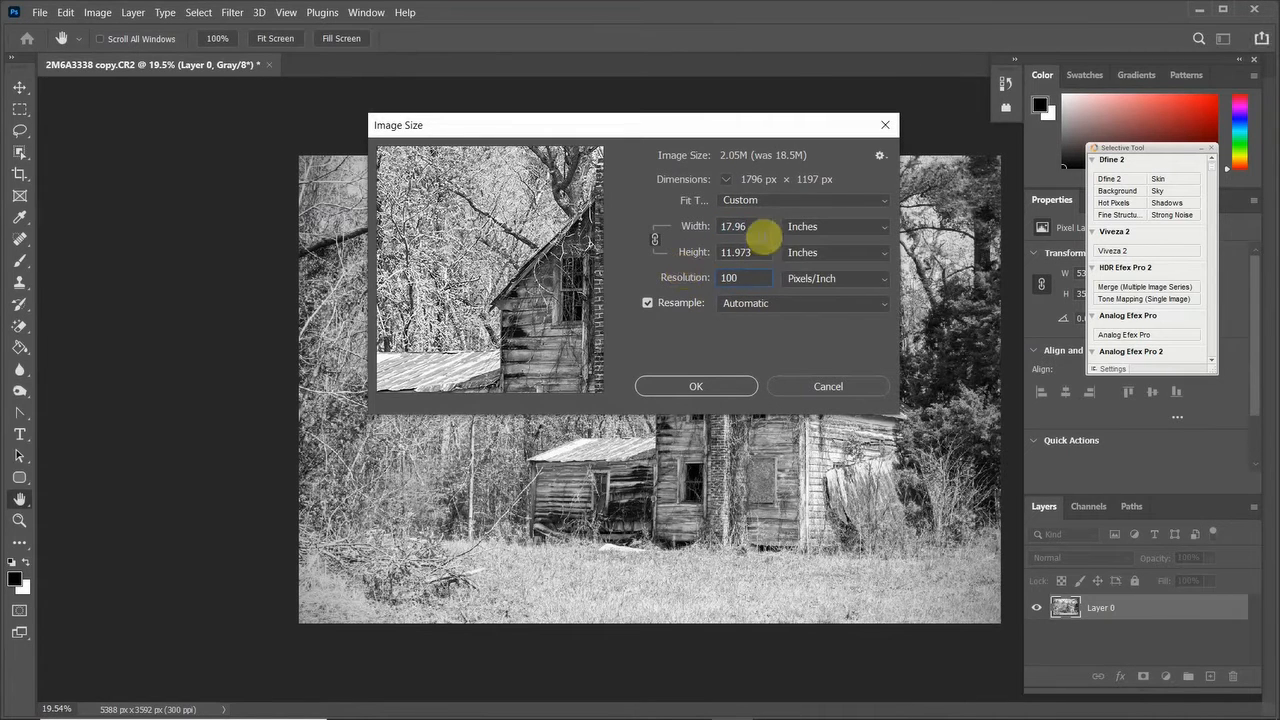
{"action": "double_click", "coordinate": [748, 226]}
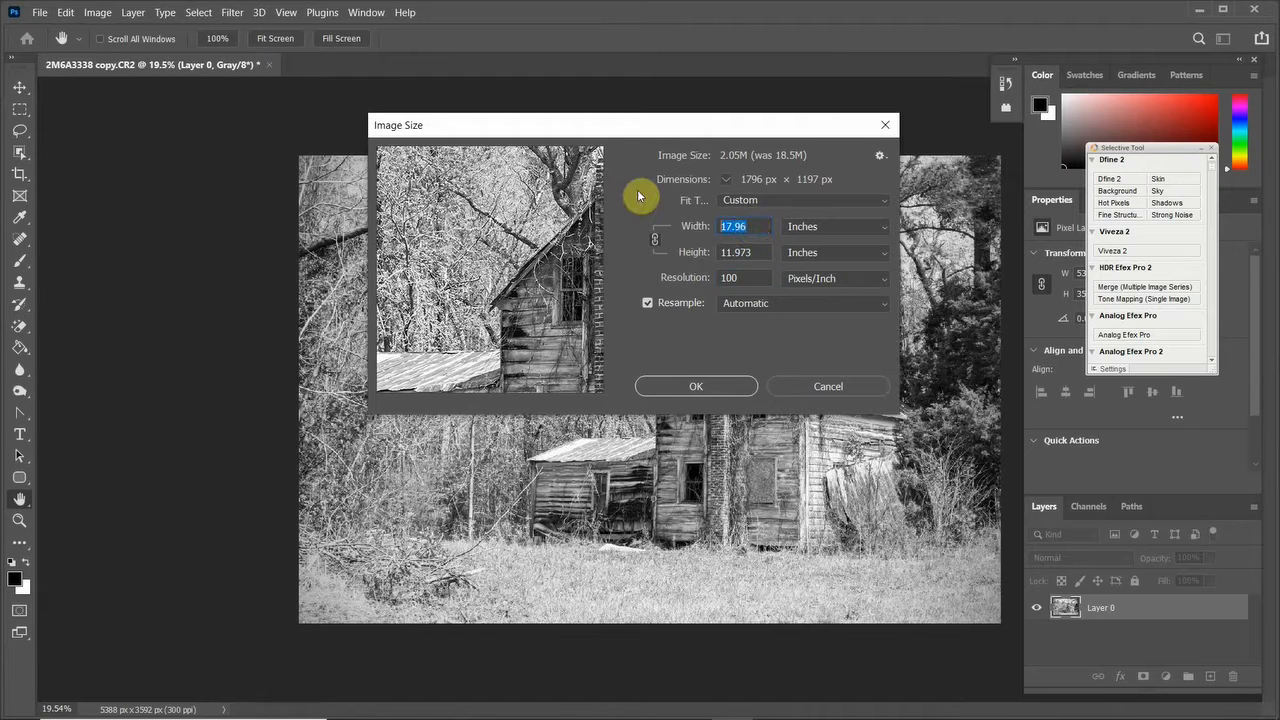
{"action": "type", "text": "8"}
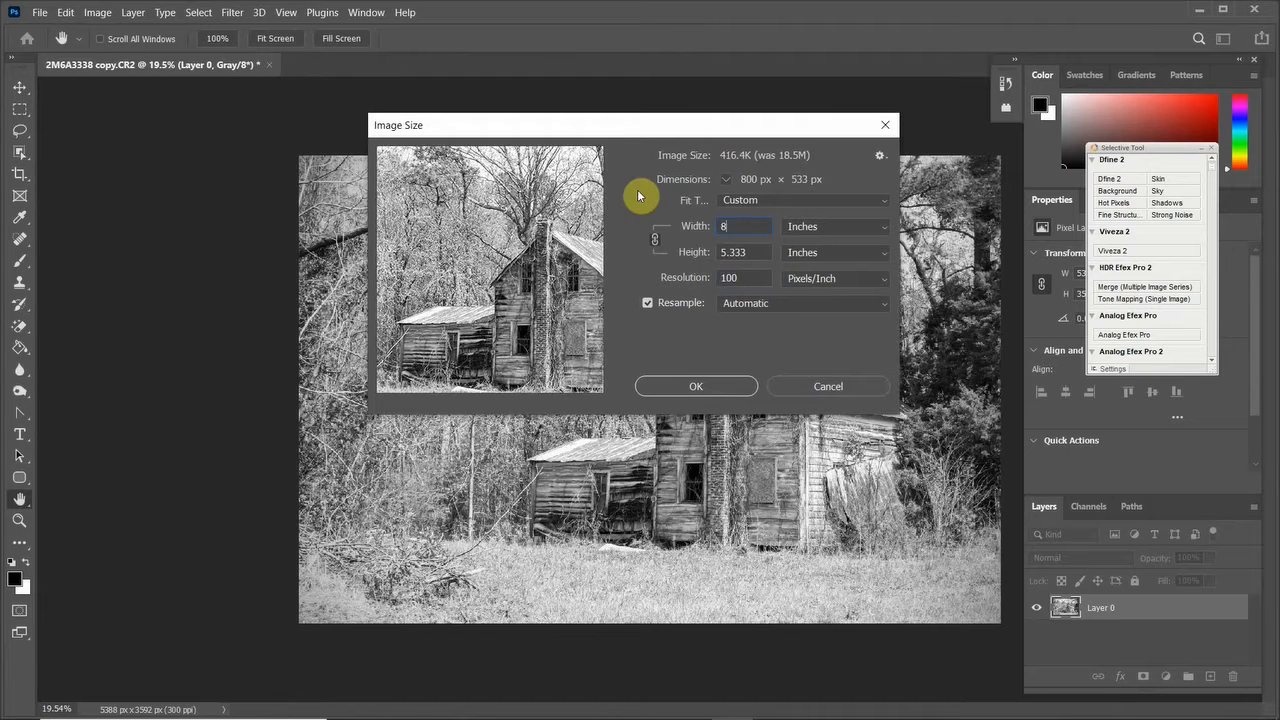
{"action": "left_click", "coordinate": [724, 390]}
{"action": "scroll", "coordinate": [677, 394], "scroll_direction": "up", "scroll_amount": 16}
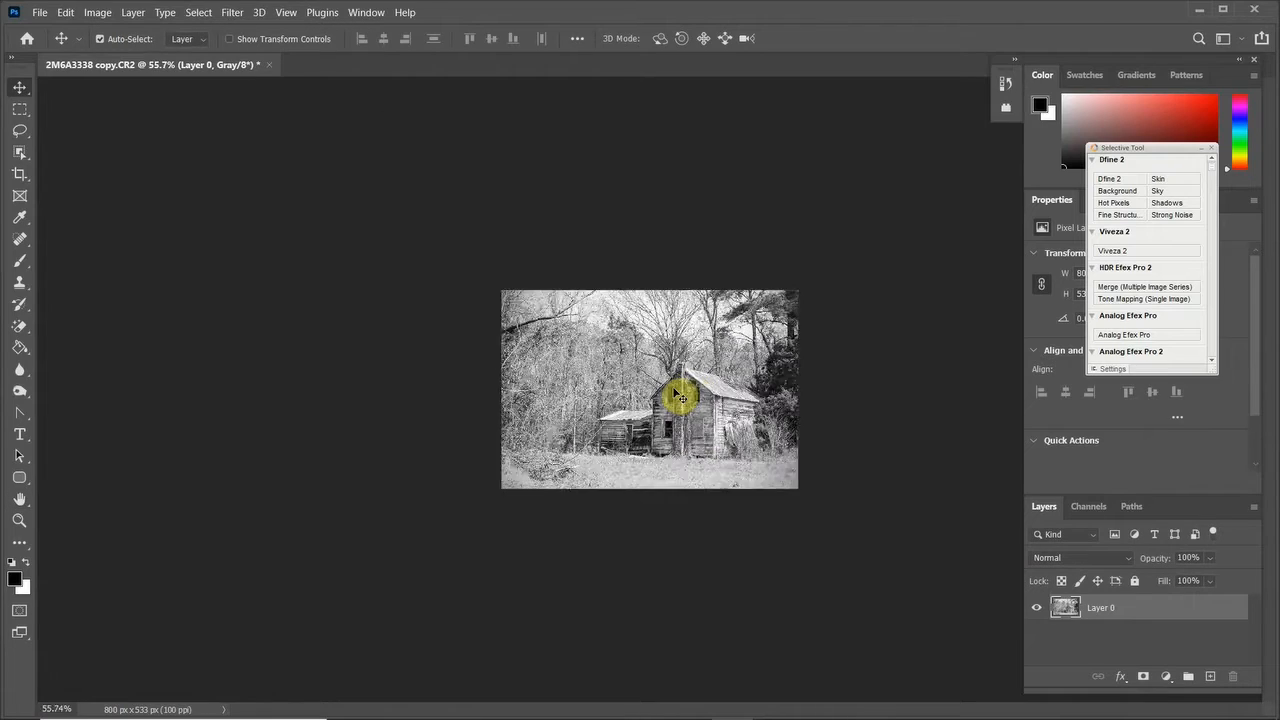
{"action": "scroll", "coordinate": [677, 394], "scroll_direction": "up", "scroll_amount": 2}
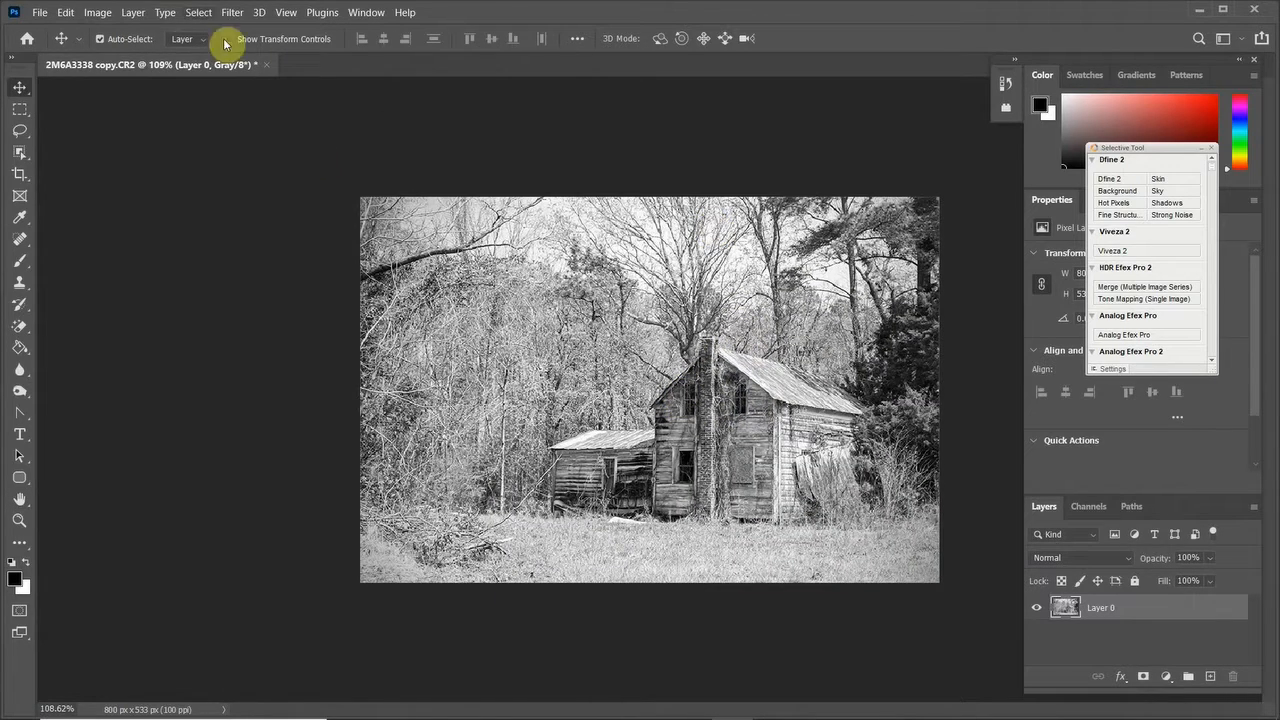
Step: Duplicate the photo layer as "Layer 0 copy" in the same document
{"action": "left_click", "coordinate": [135, 12]}
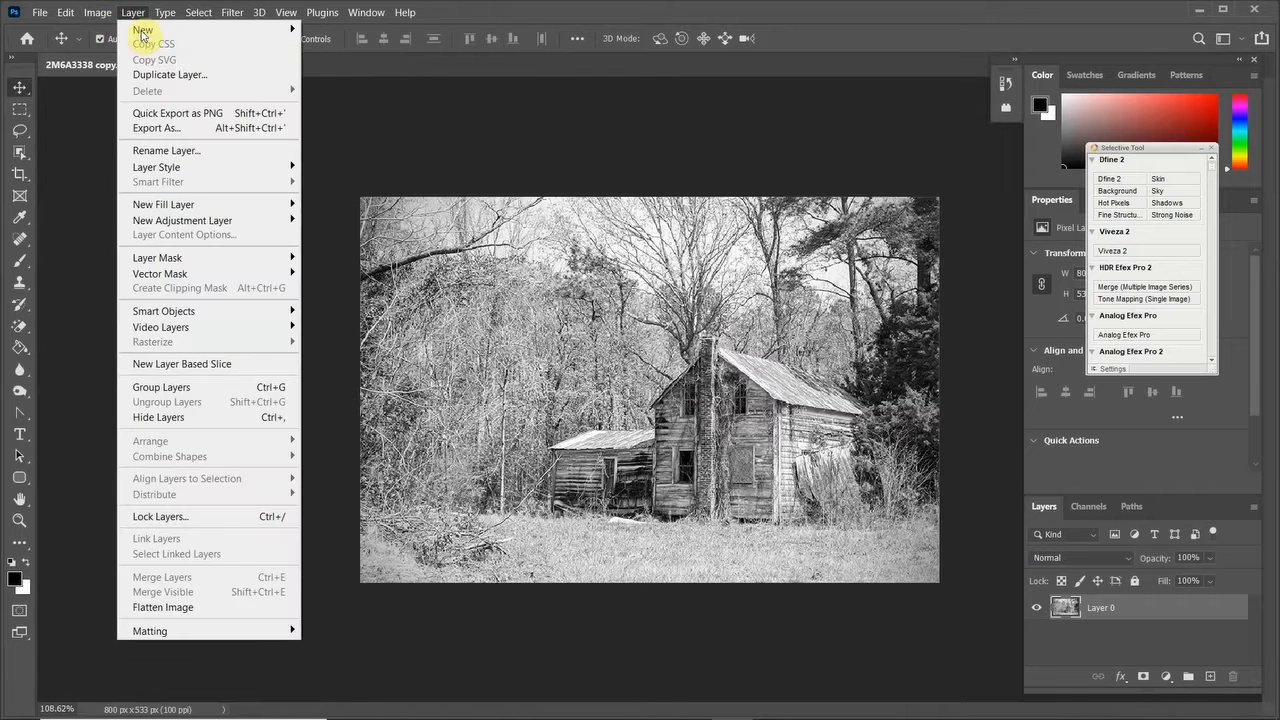
{"action": "left_click", "coordinate": [168, 77]}
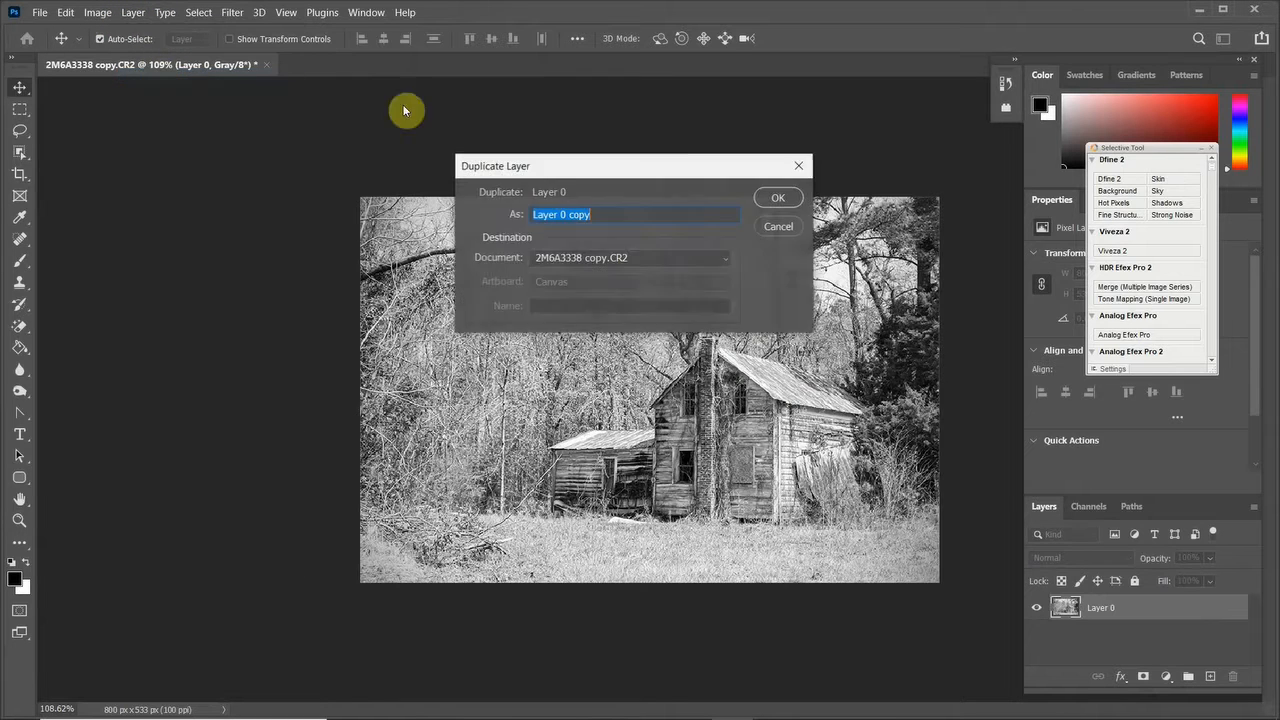
{"action": "left_click", "coordinate": [777, 198]}
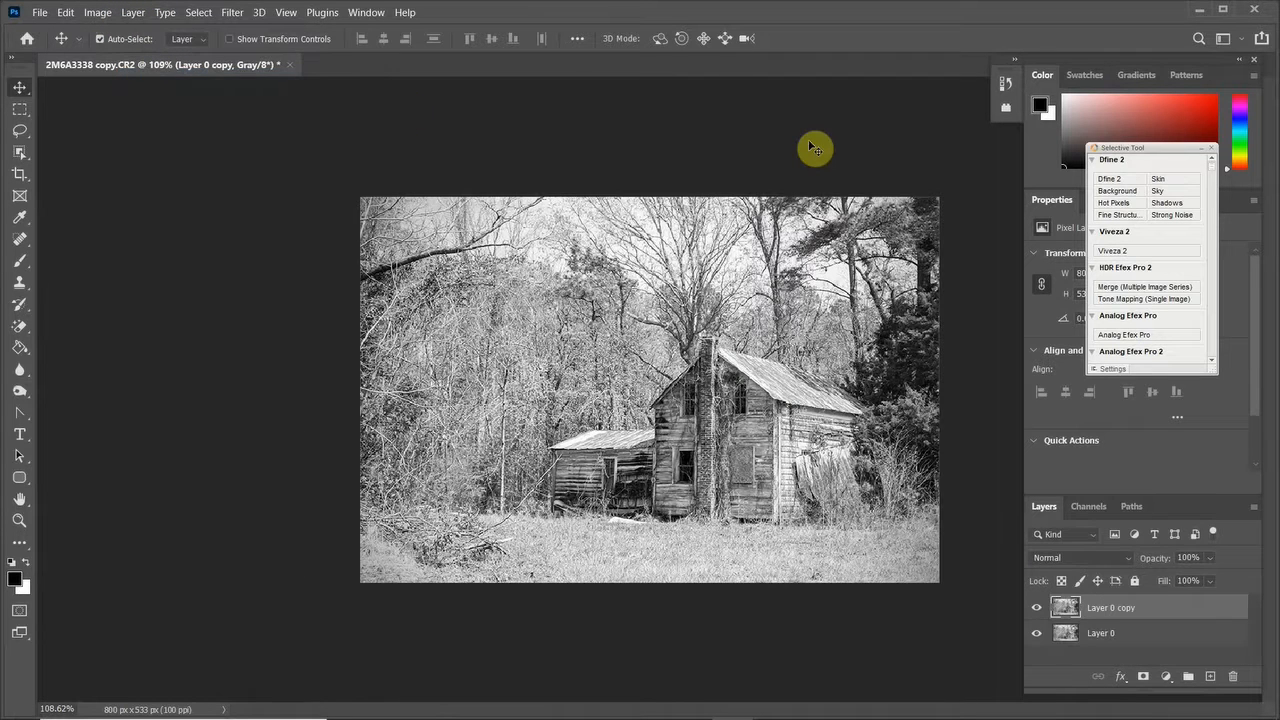
Step: Add a black border to the duplicated photo layer with a 5 px centered Stroke at 100% opacity
{"action": "left_click", "coordinate": [66, 13]}
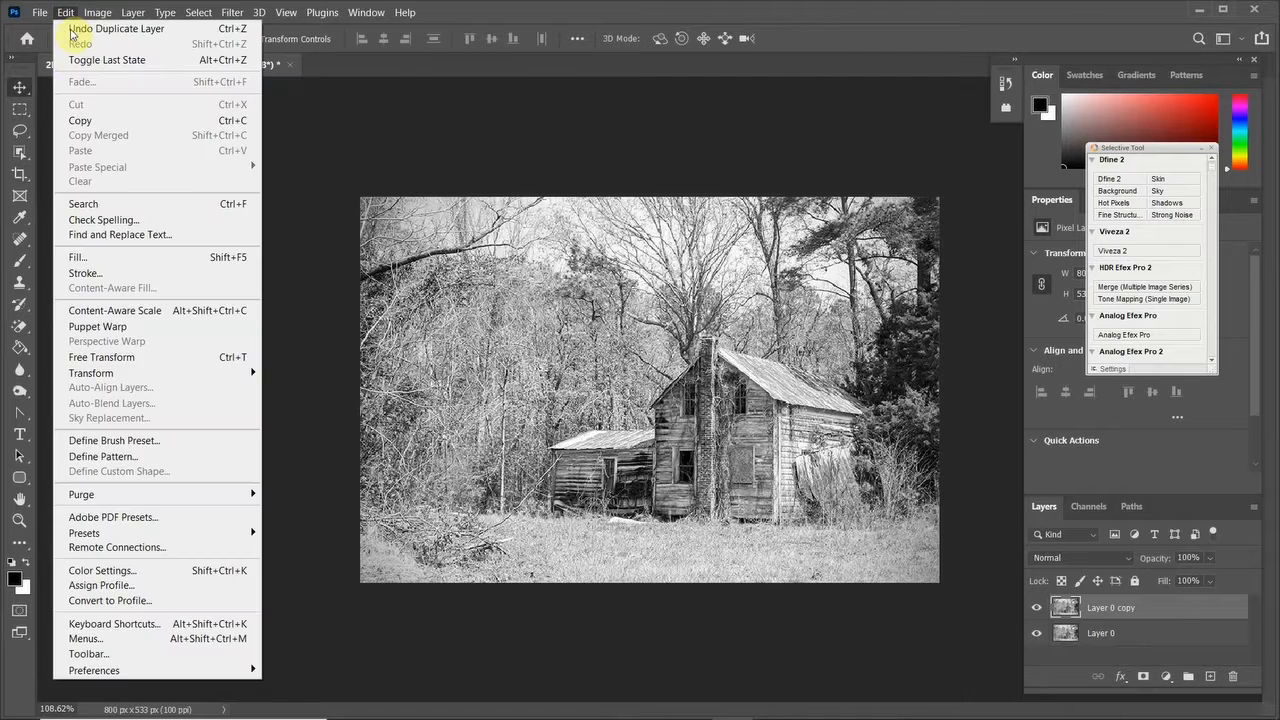
{"action": "left_click", "coordinate": [101, 279]}
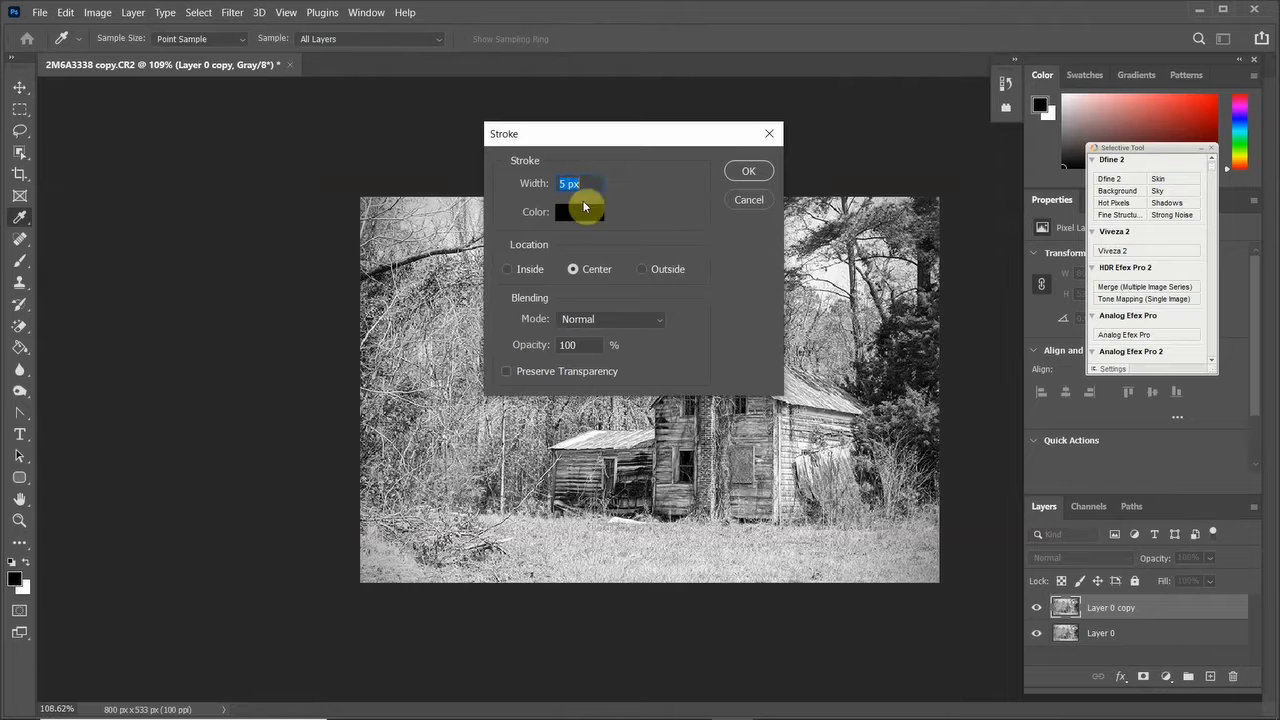
{"action": "left_click", "coordinate": [752, 171]}
{"action": "key", "text": "v"}
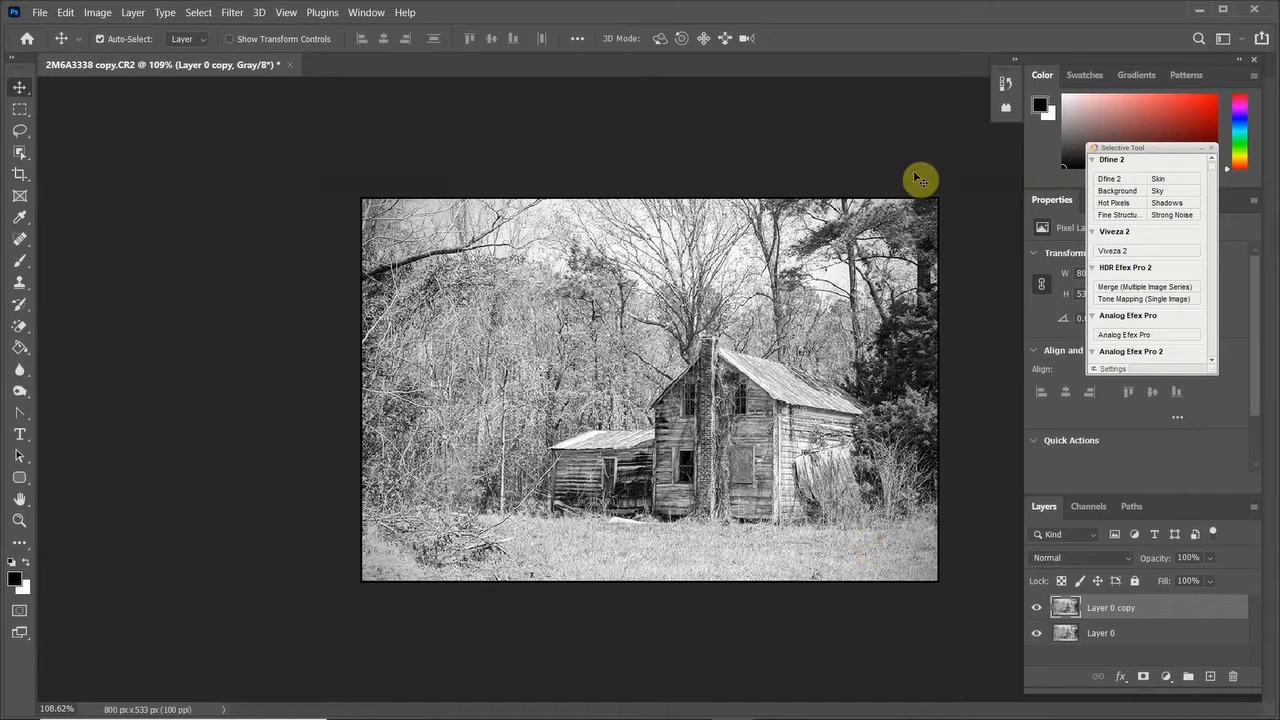
Step: Add a black 10 pt Segoe Print copyright line with the photographer's name and place it in the photo's lower-right corner
{"action": "left_click", "coordinate": [20, 437]}
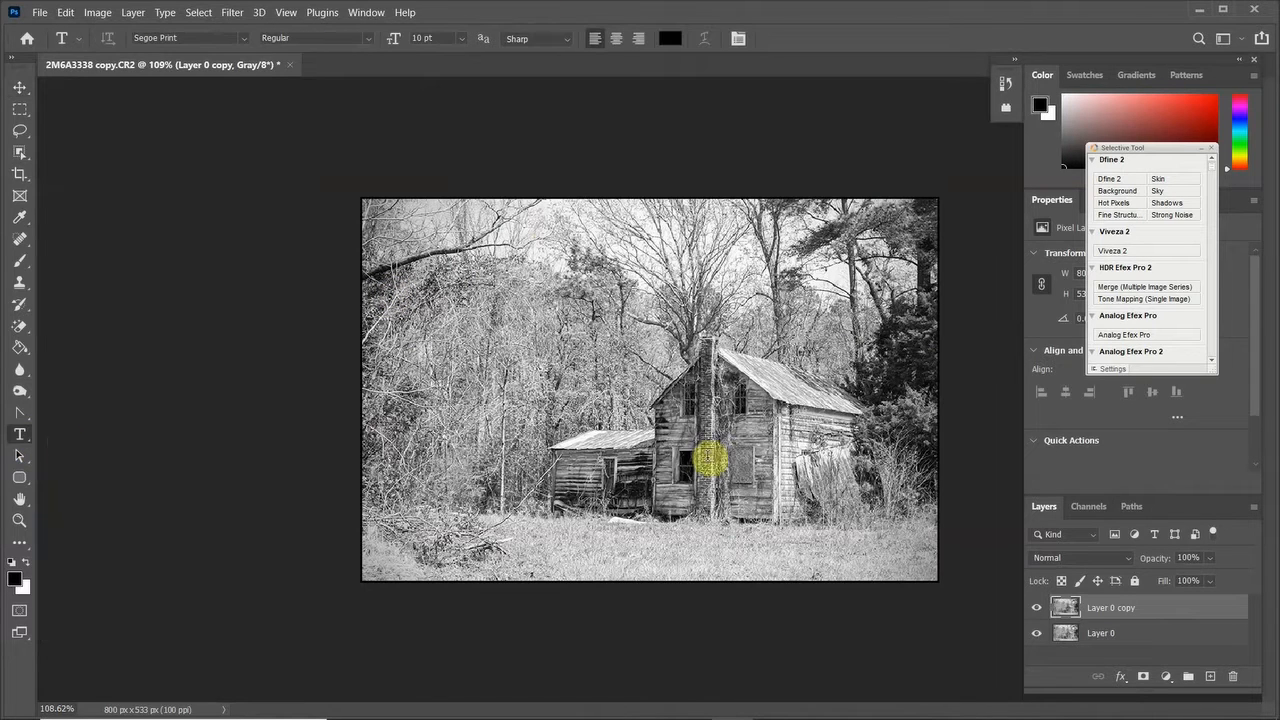
{"action": "left_click", "coordinate": [753, 530]}
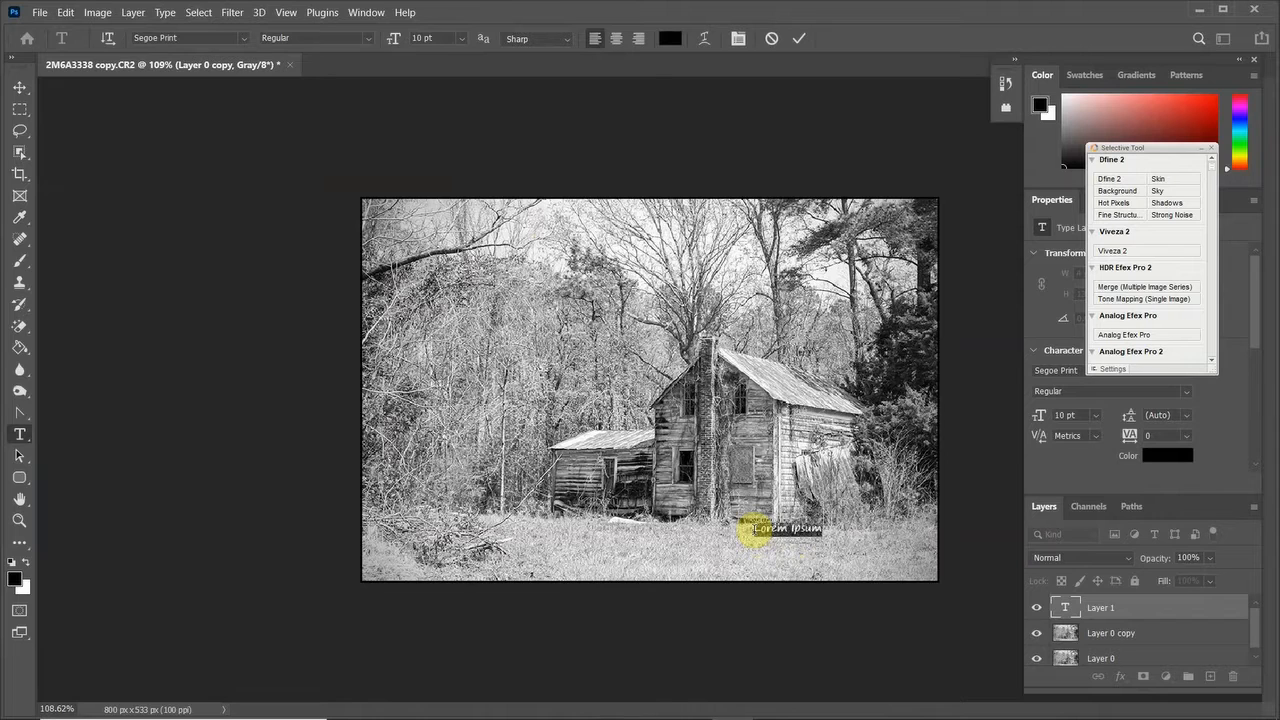
{"action": "key", "text": "BackSpace"}
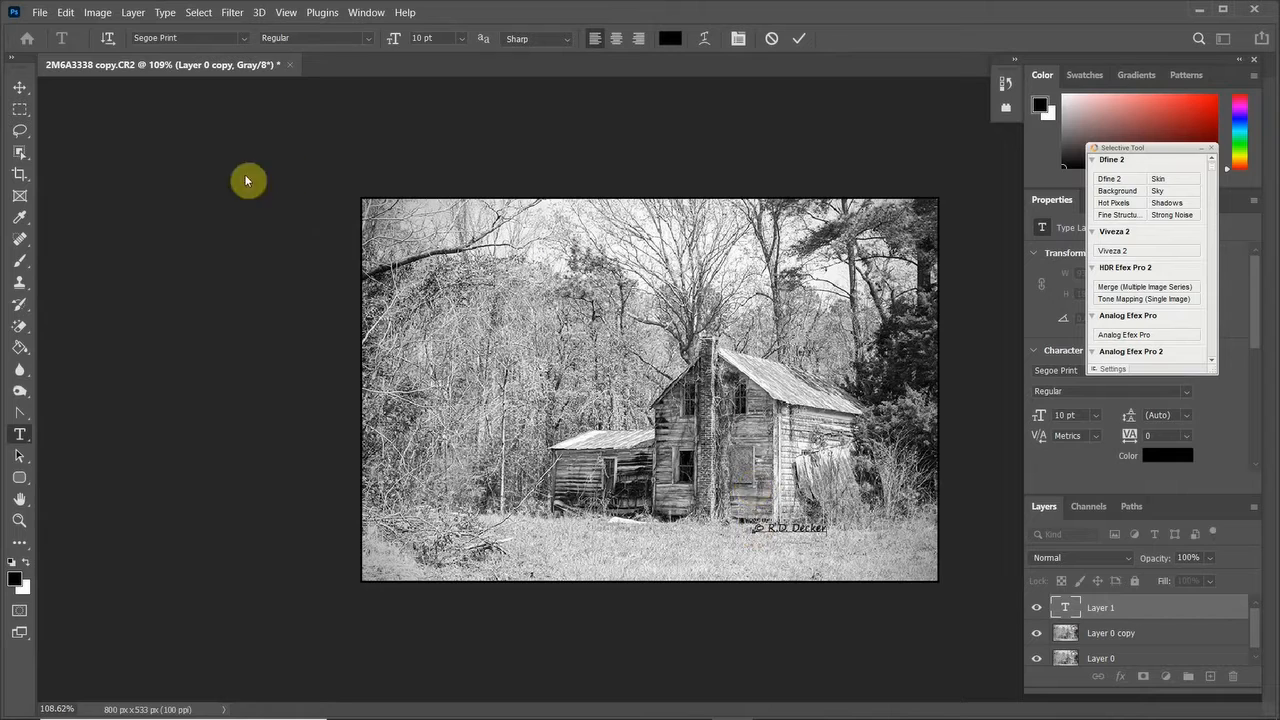
{"action": "left_click", "coordinate": [17, 93]}
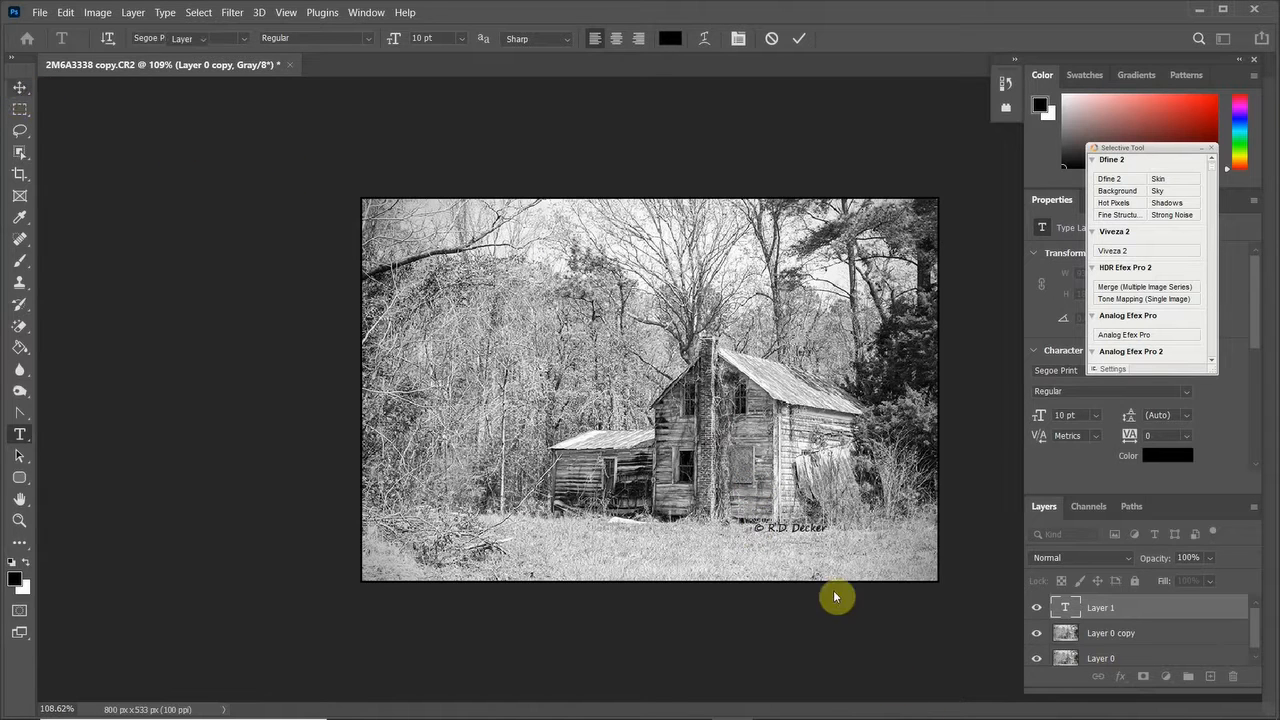
{"action": "left_click_drag", "start_coordinate": [808, 537], "coordinate": [892, 569]}
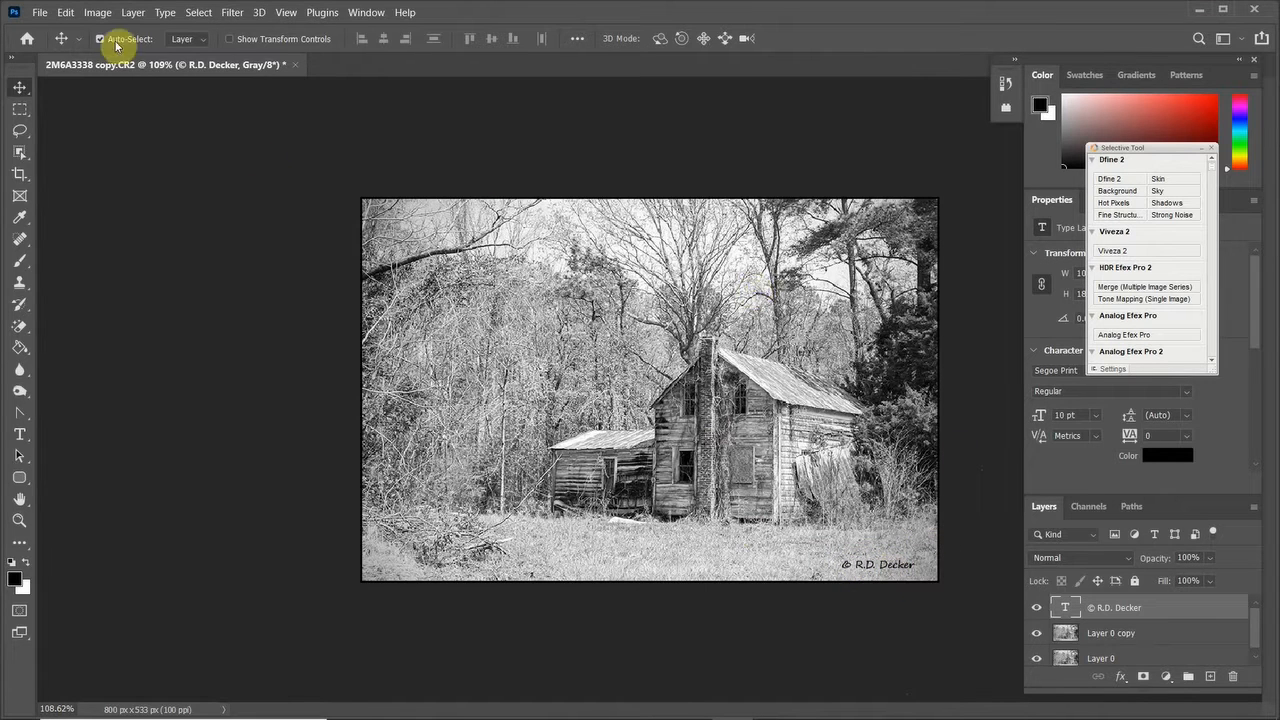
Step: Flatten the copyright text and photo layers into a single background image and dismiss the advertising notification
{"action": "left_click", "coordinate": [132, 14]}
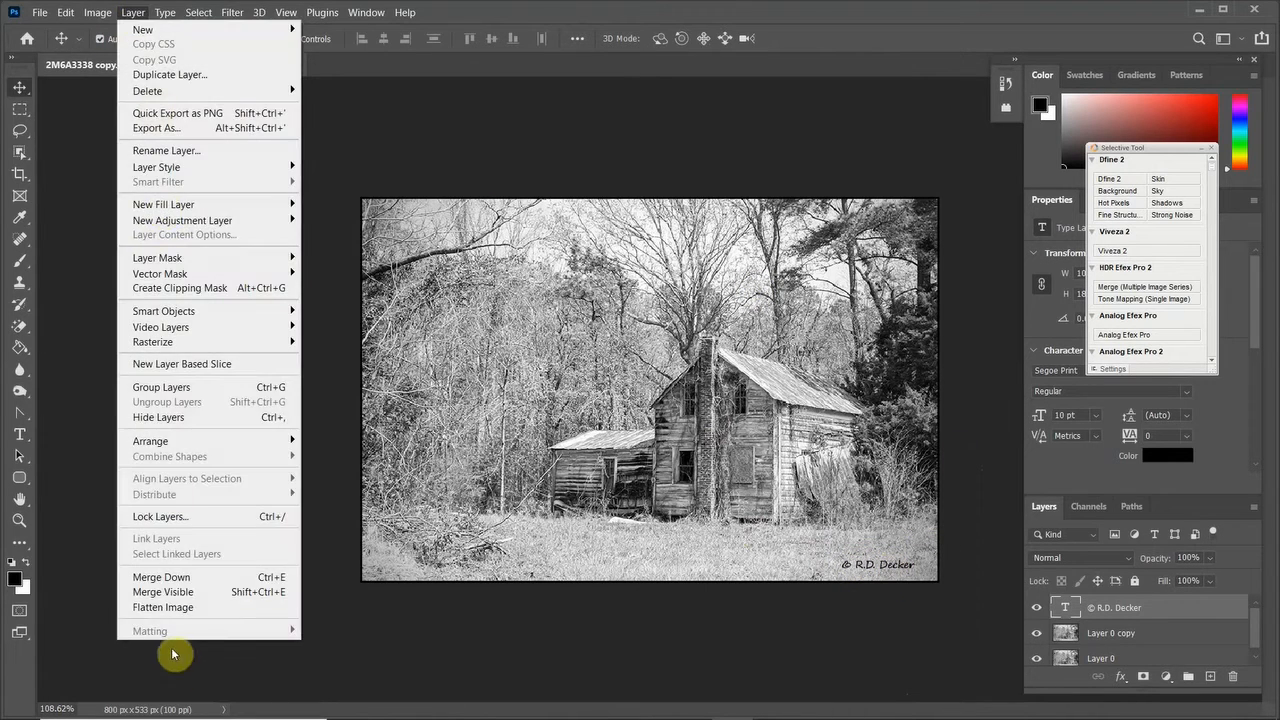
{"action": "left_click", "coordinate": [165, 608]}
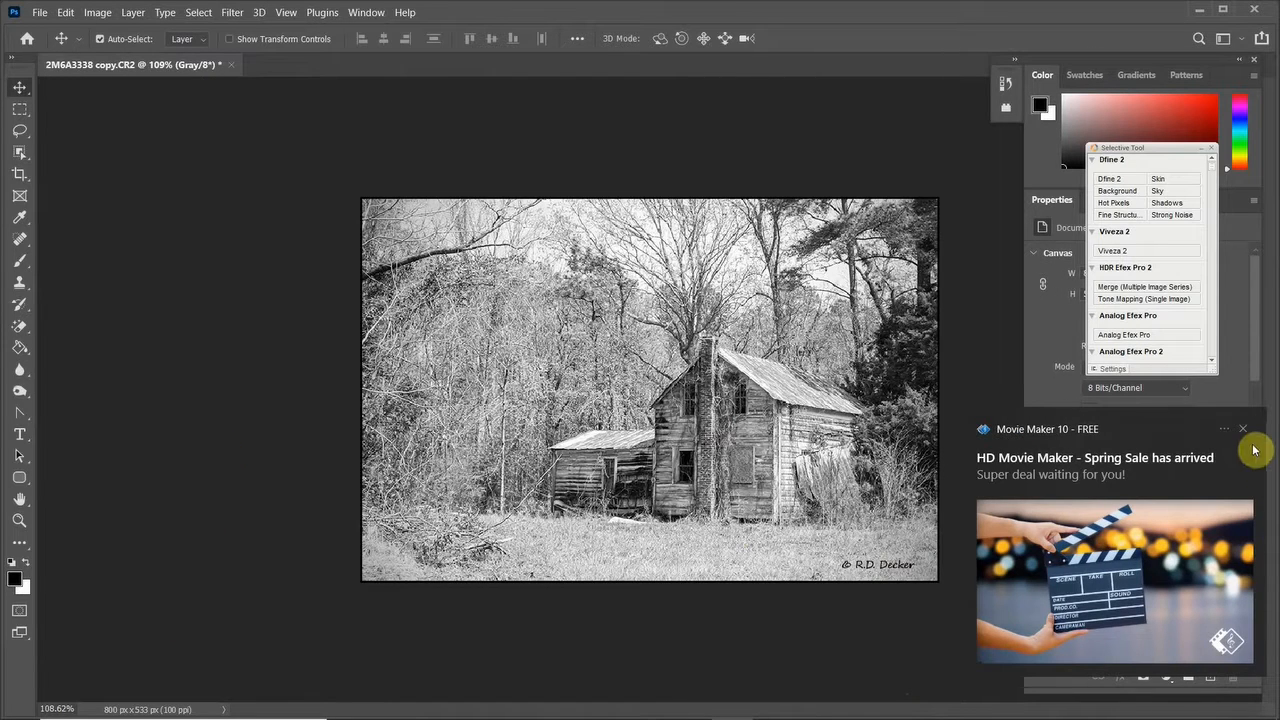
{"action": "left_click", "coordinate": [1246, 429]}
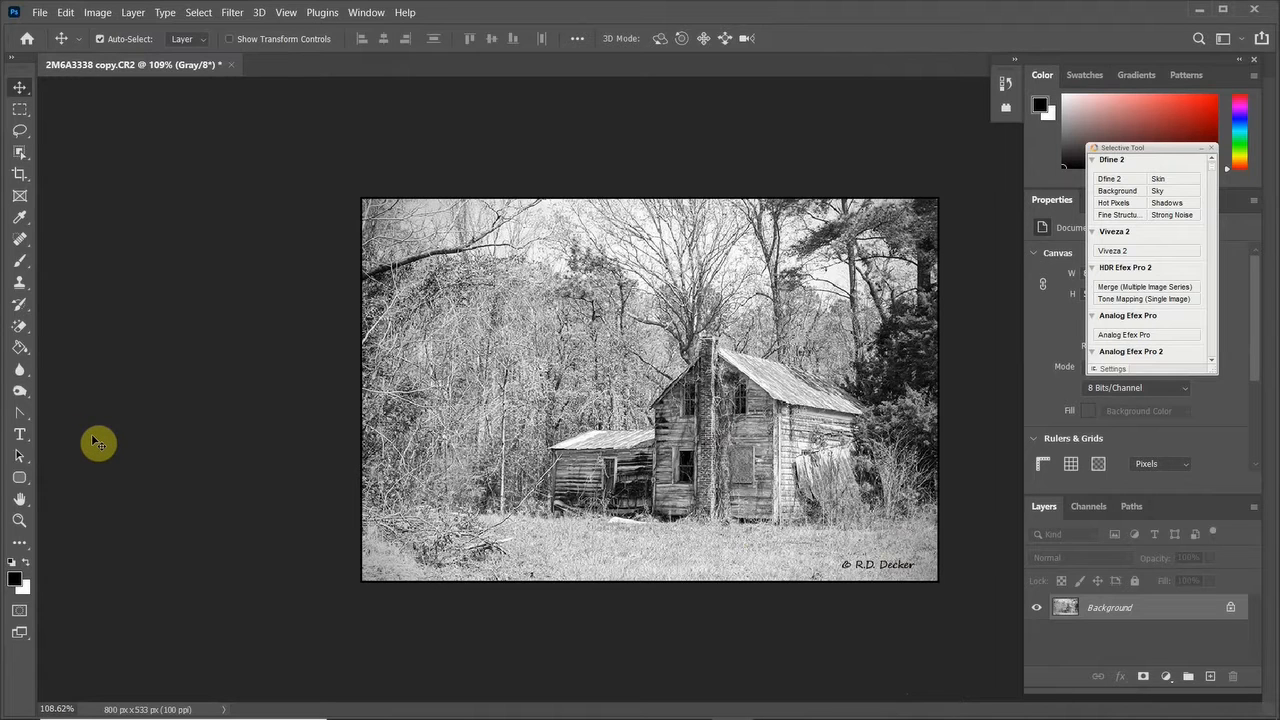
Step: Close the 2M6A3338 copy.CR2 document without saving its changes and switch to Adobe Bridge
{"action": "left_click", "coordinate": [231, 65]}
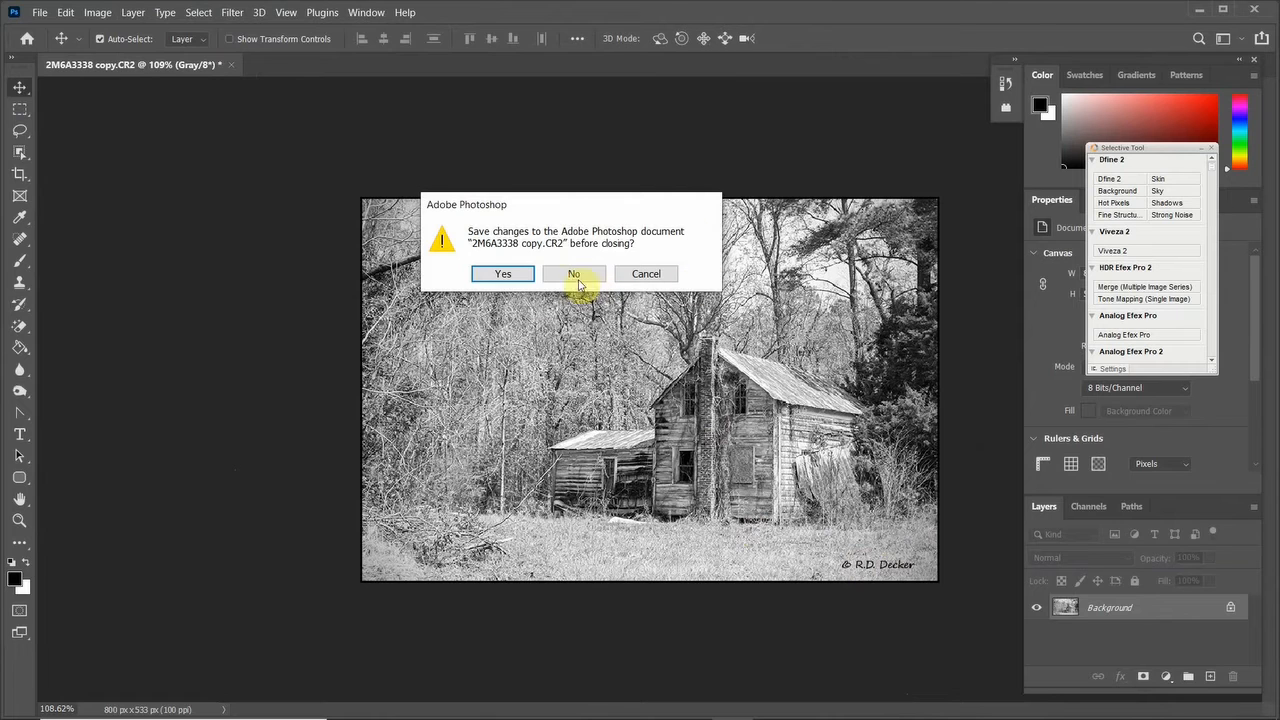
{"action": "left_click", "coordinate": [577, 280]}
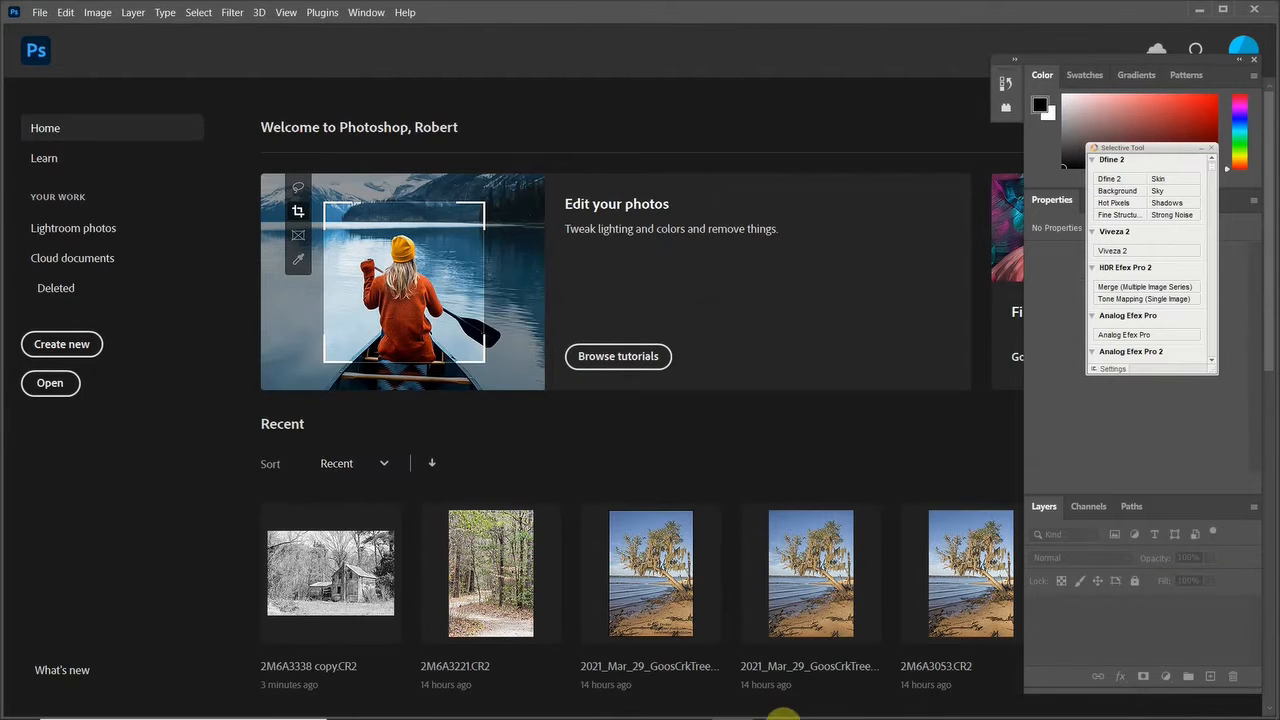
{"action": "left_click", "coordinate": [697, 702]}
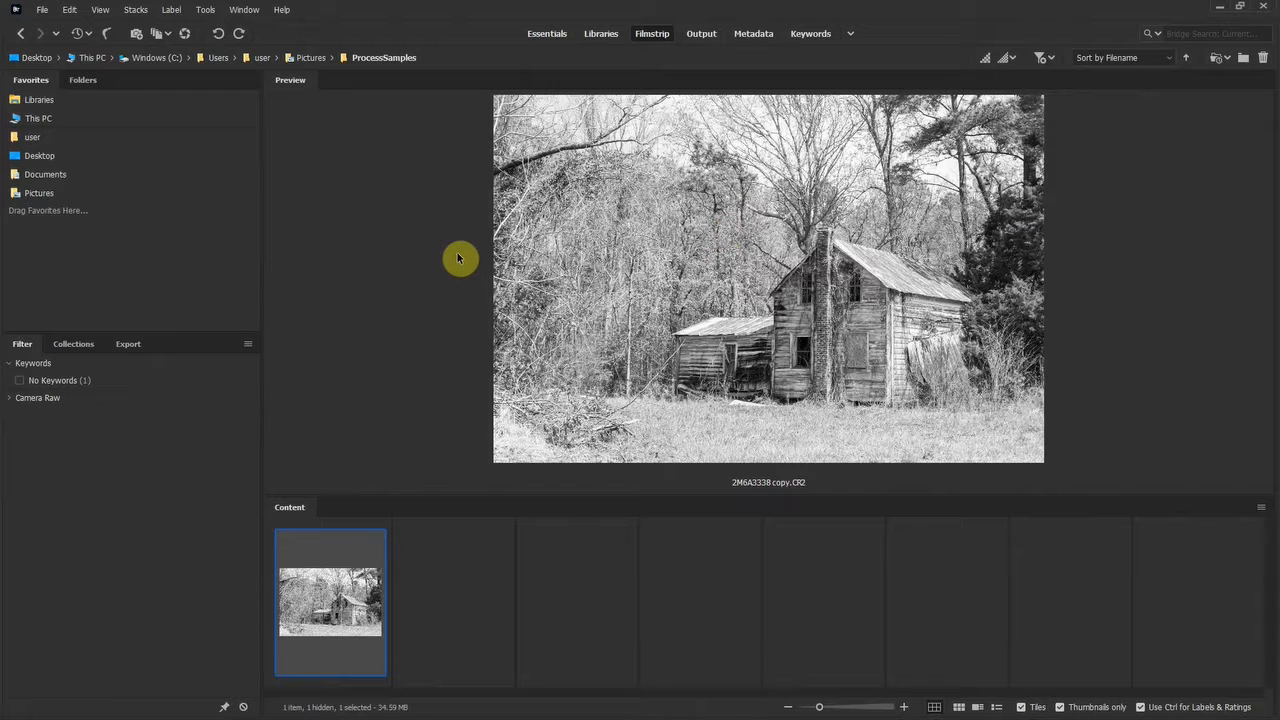
Step: Reset the develop settings of 2M6A3338 copy.CR2 to the Camera Raw defaults
{"action": "right_click", "coordinate": [686, 200]}
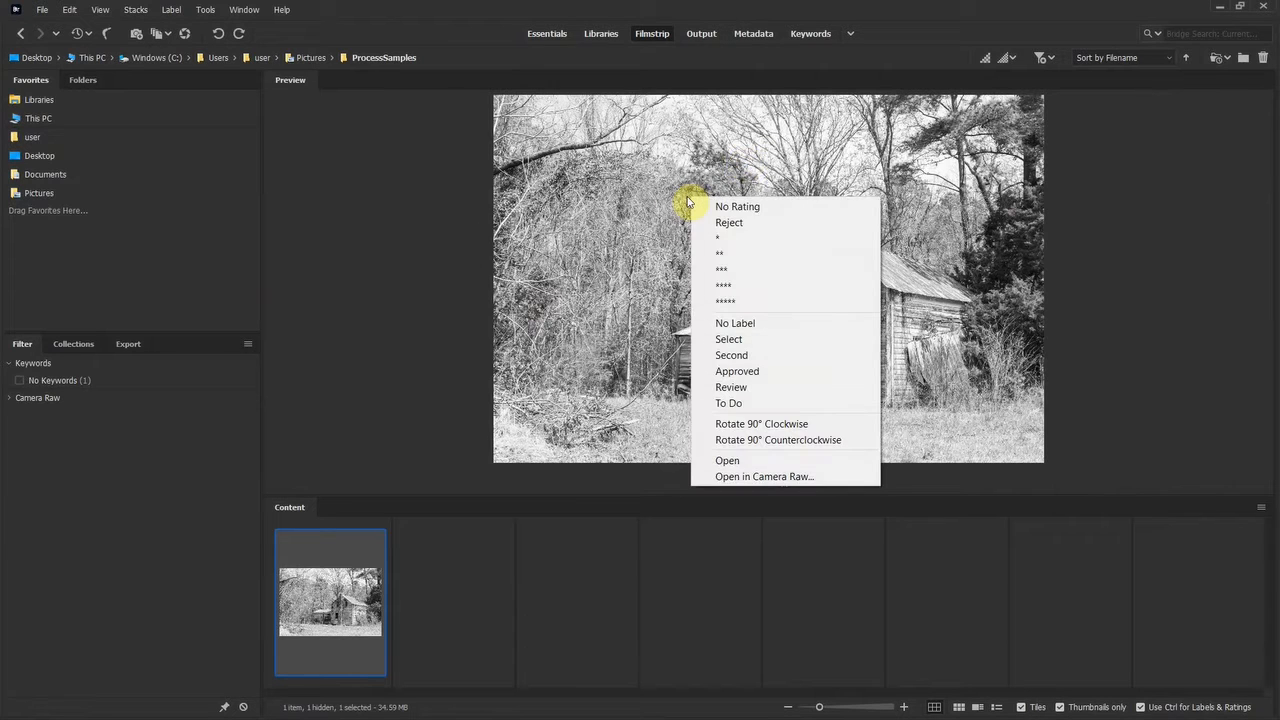
{"action": "left_click", "coordinate": [328, 594]}
{"action": "right_click", "coordinate": [328, 594]}
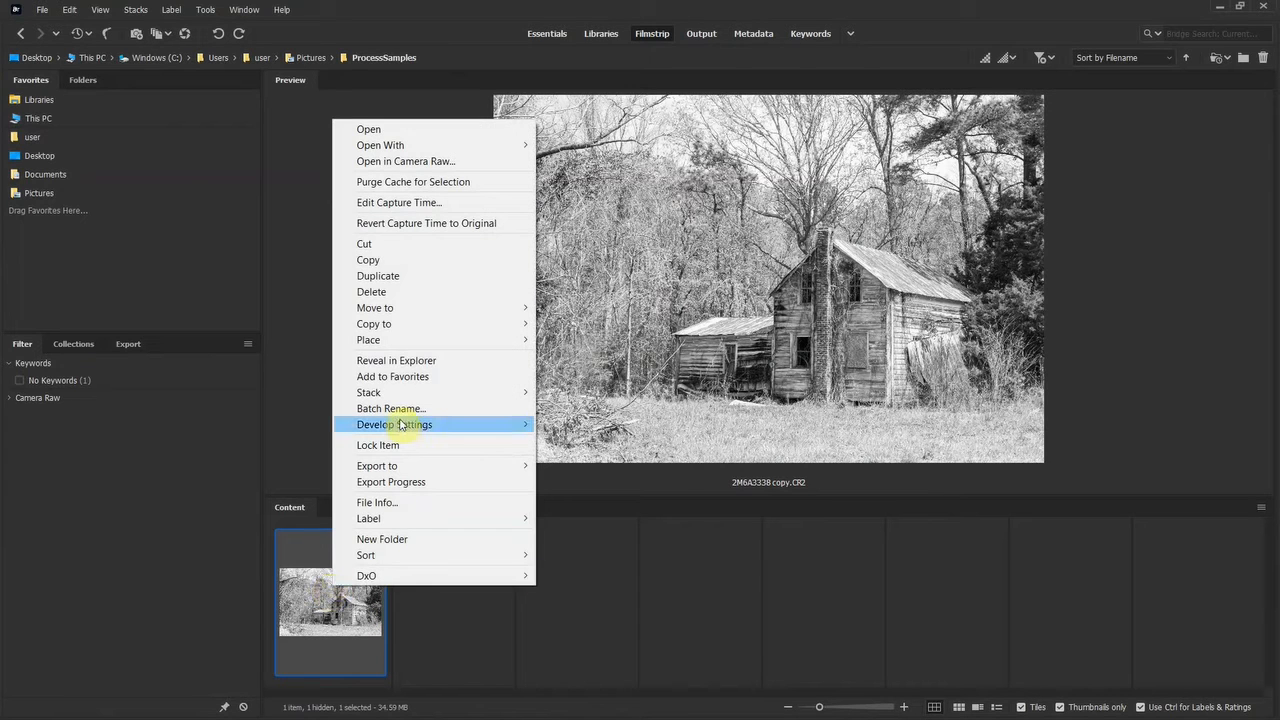
{"action": "mouse_move", "coordinate": [449, 426]}
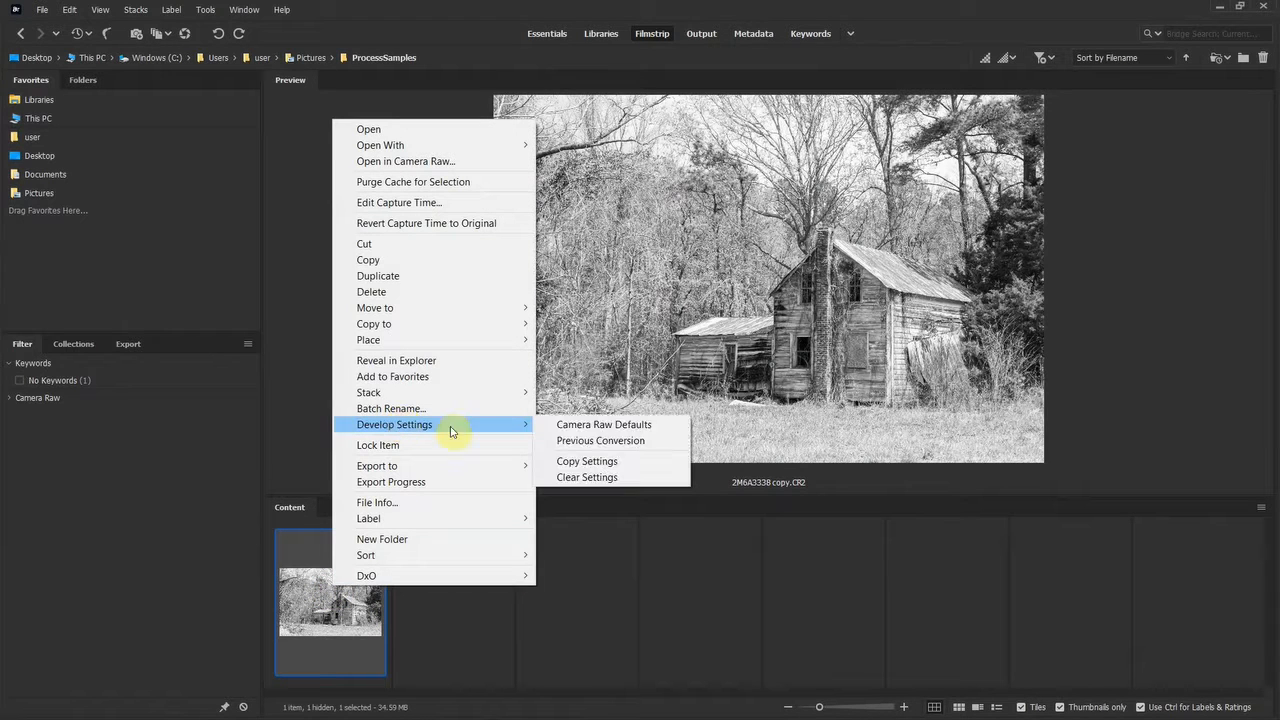
{"action": "left_click", "coordinate": [623, 427]}
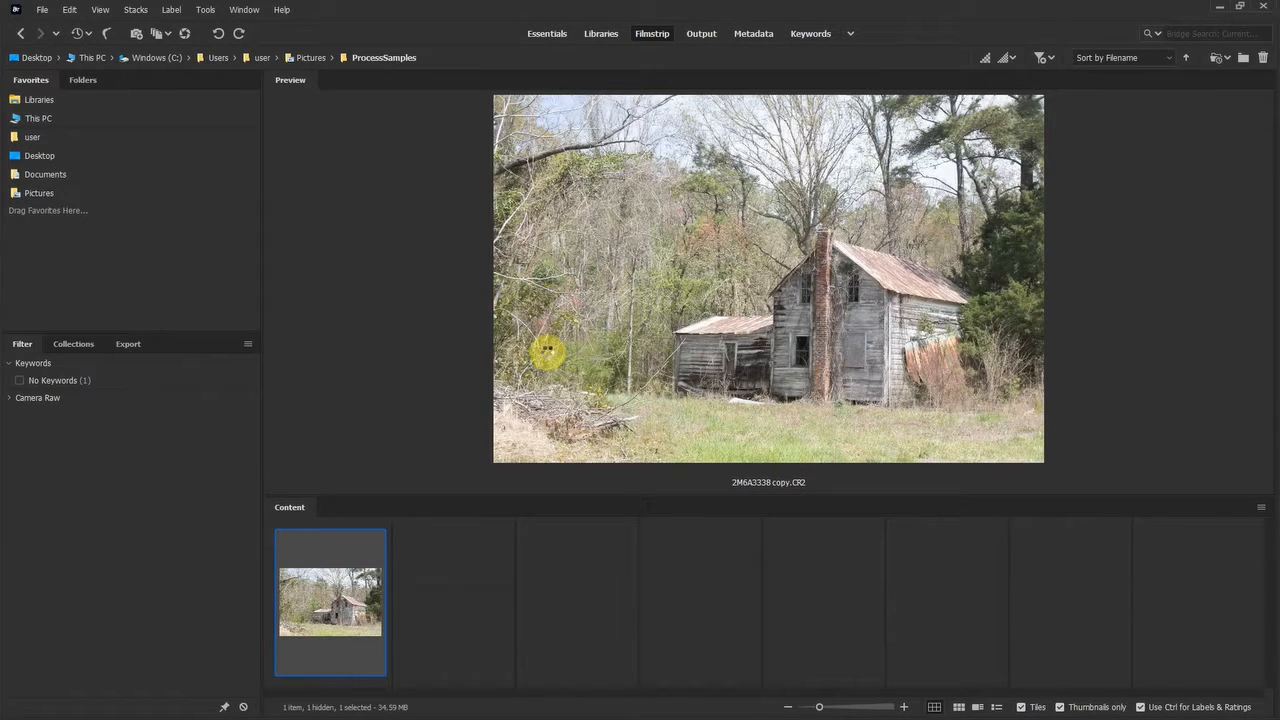
Step: Open the photo in Camera Raw and straighten it along the chimney's vertical line, at an angle of about -1.22
{"action": "key", "text": "ctrl+r"}
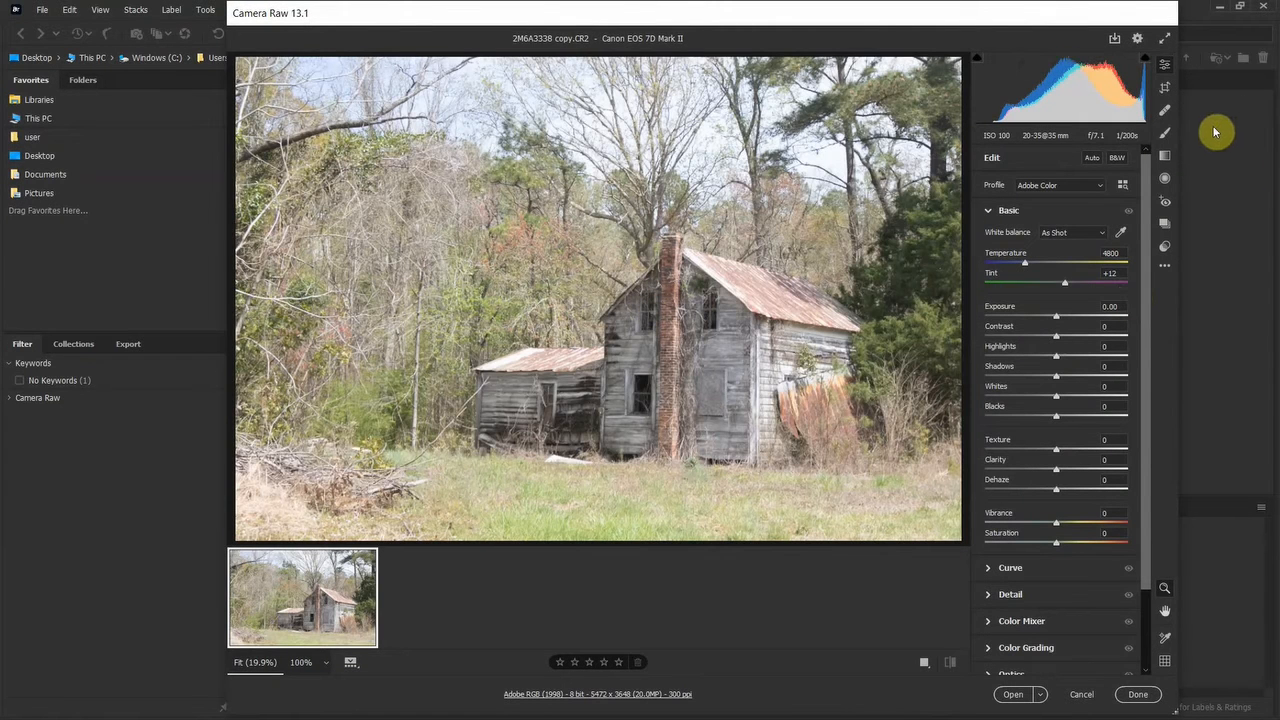
{"action": "left_click", "coordinate": [1167, 89]}
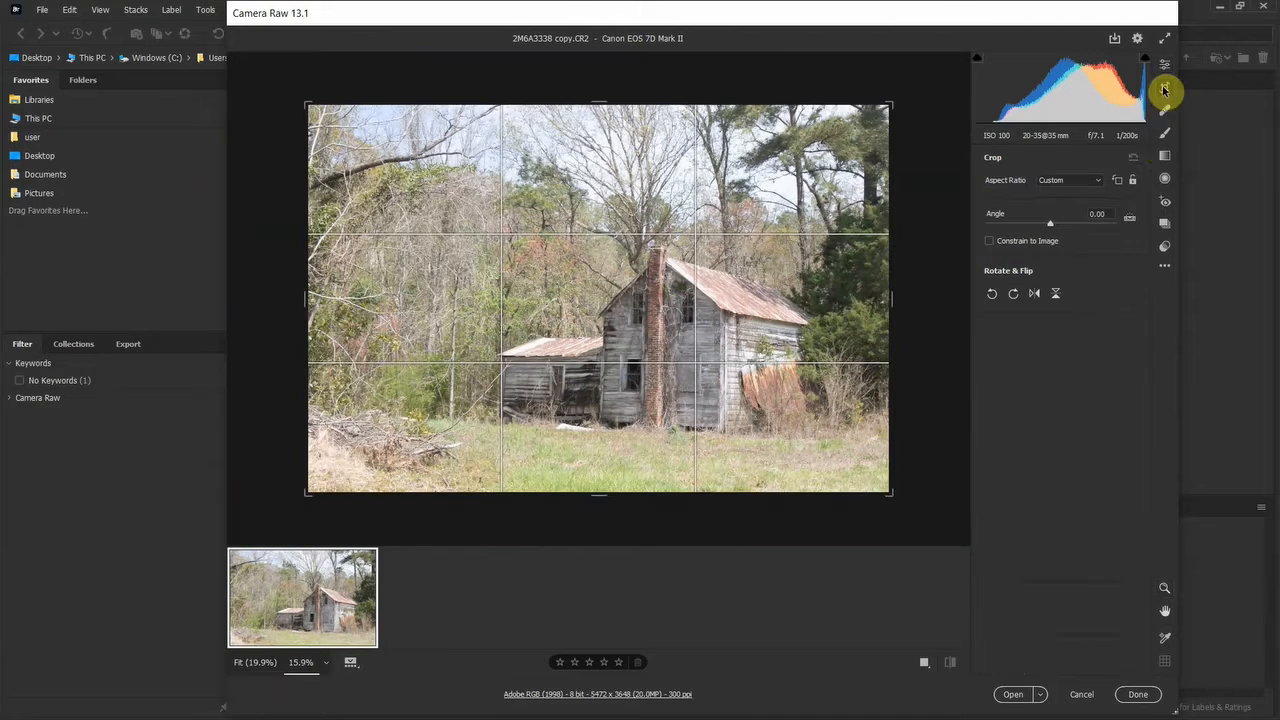
{"action": "left_click", "coordinate": [1129, 217]}
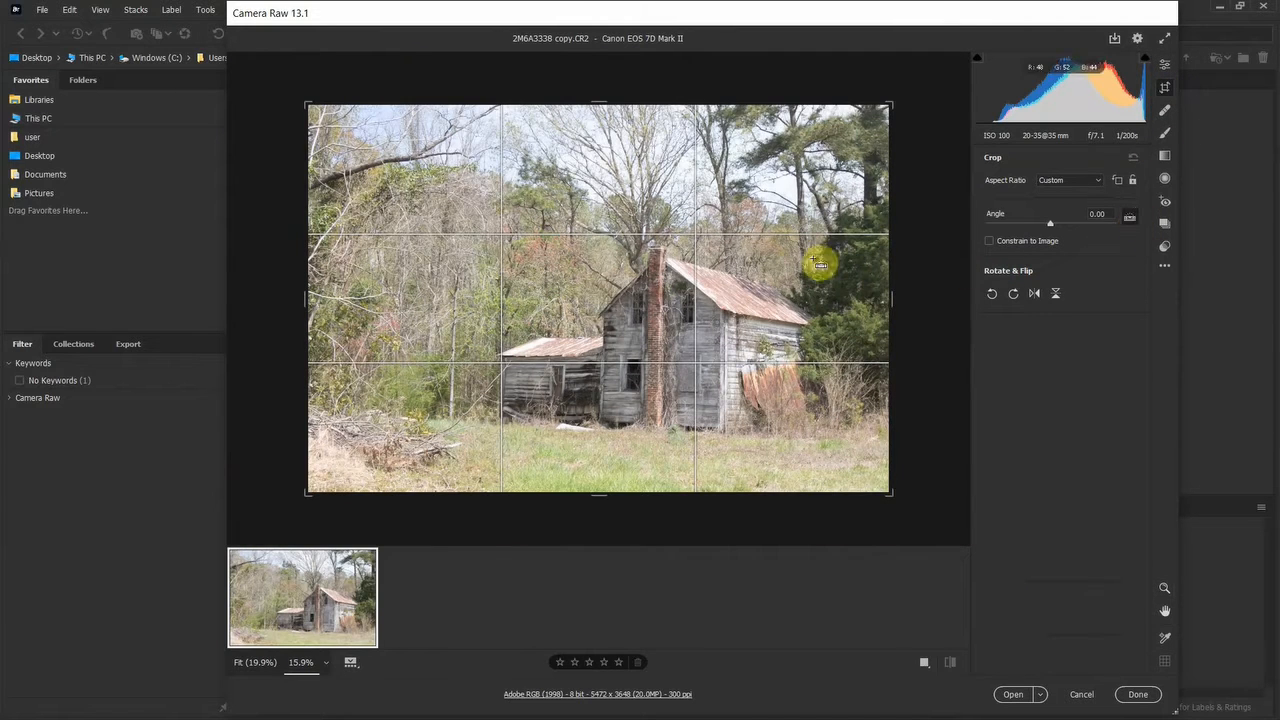
{"action": "left_click_drag", "start_coordinate": [661, 246], "coordinate": [660, 466]}
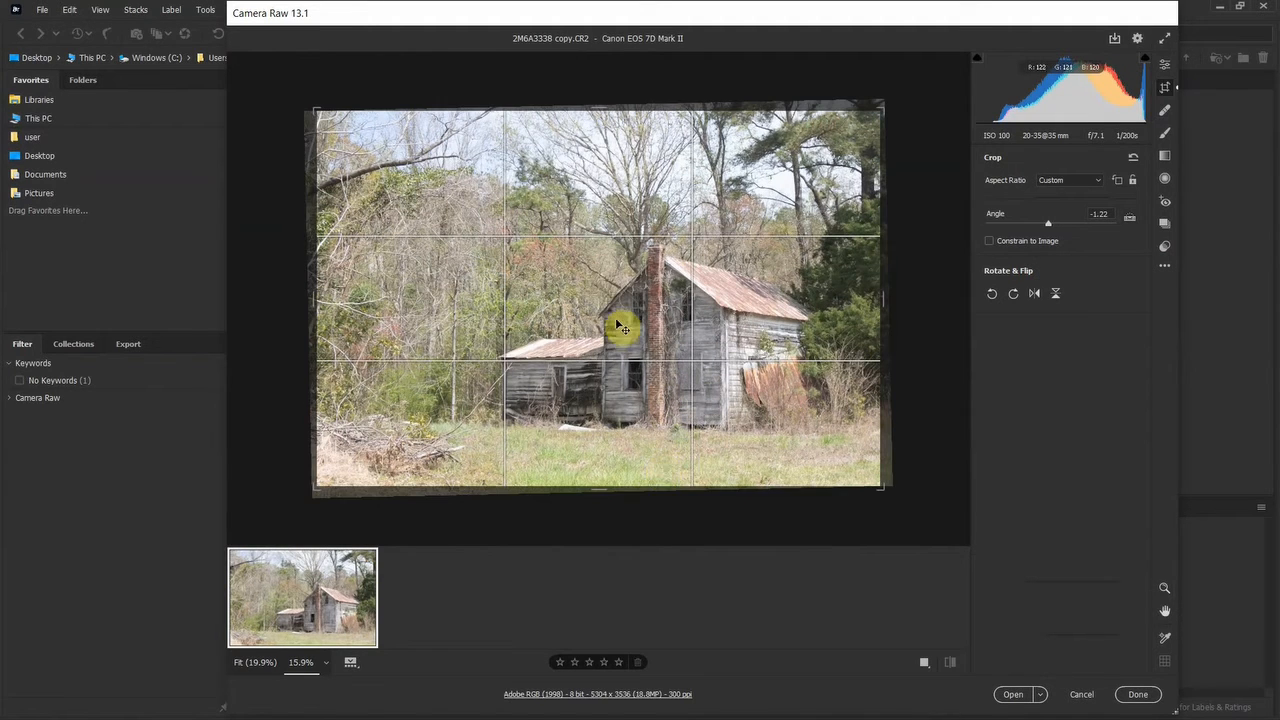
{"action": "key", "text": "Return"}
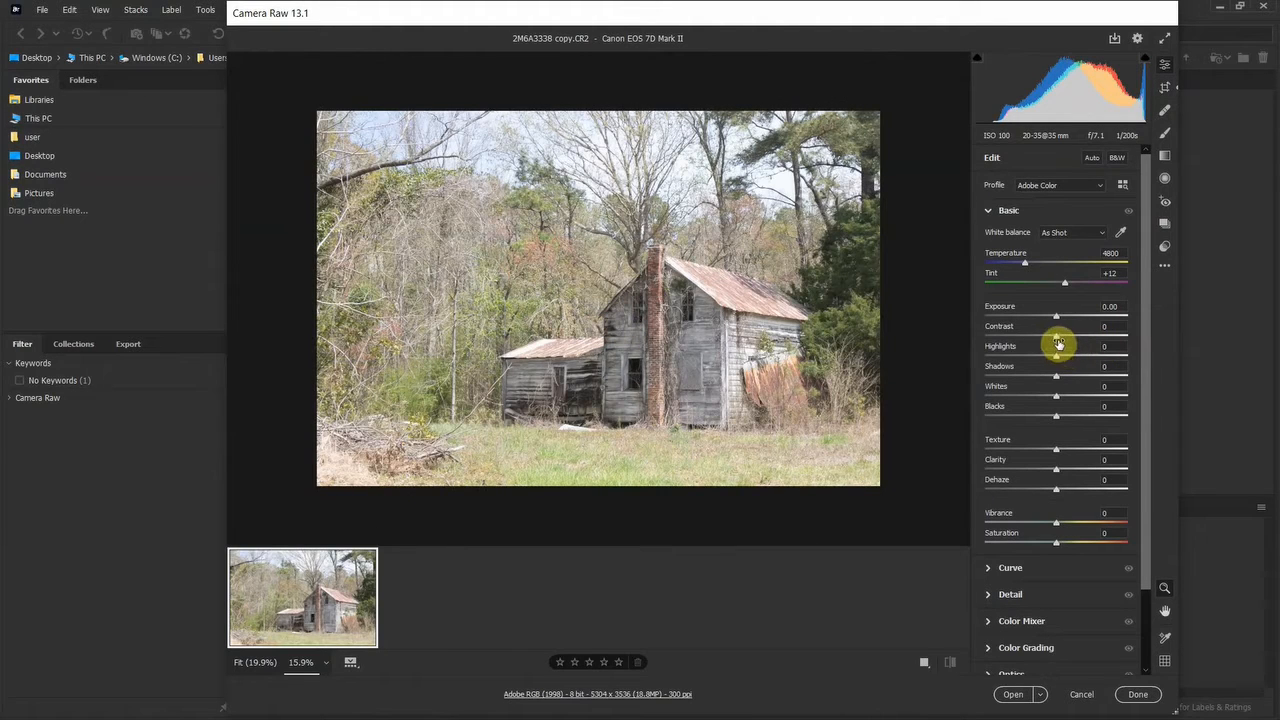
Step: Set Contrast +22, Highlights +11, Shadows +33, Whites -35, Texture +30, Clarity +20, Vibrance +10 and Saturation +5, and open the photo in Photoshop
{"action": "left_click_drag", "start_coordinate": [1058, 340], "coordinate": [1033, 398]}
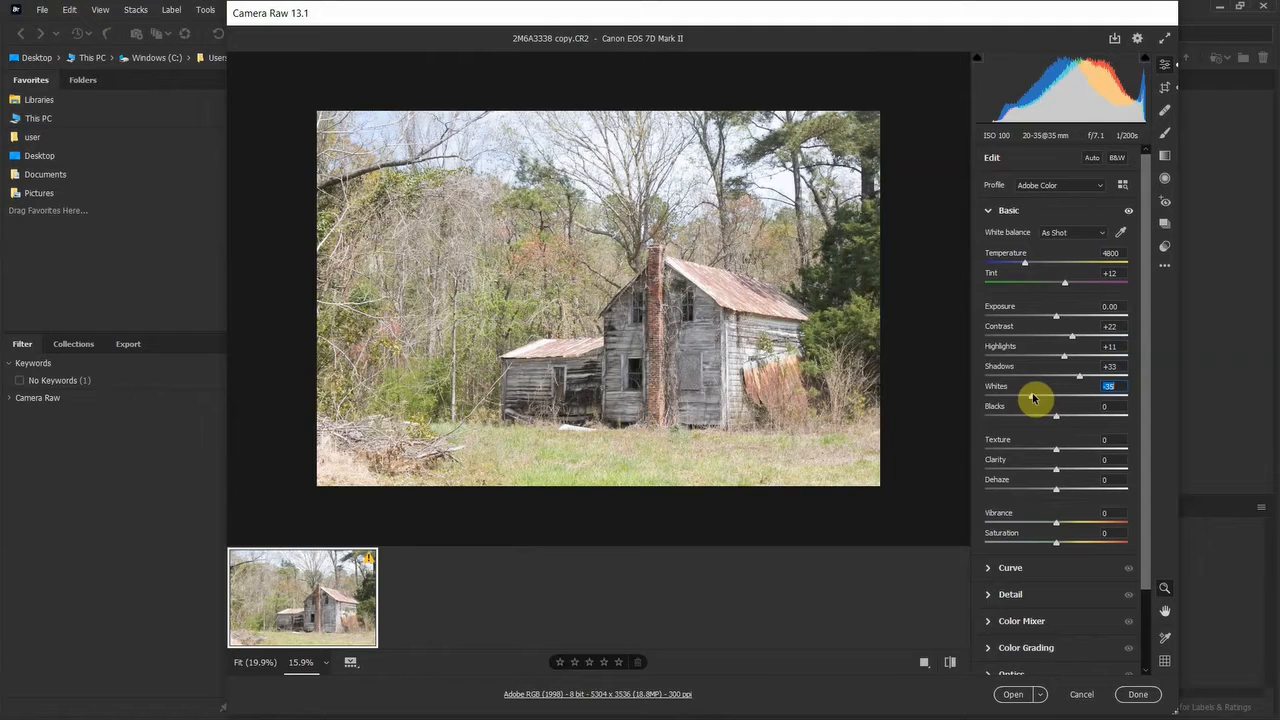
{"action": "left_click", "coordinate": [1056, 452]}
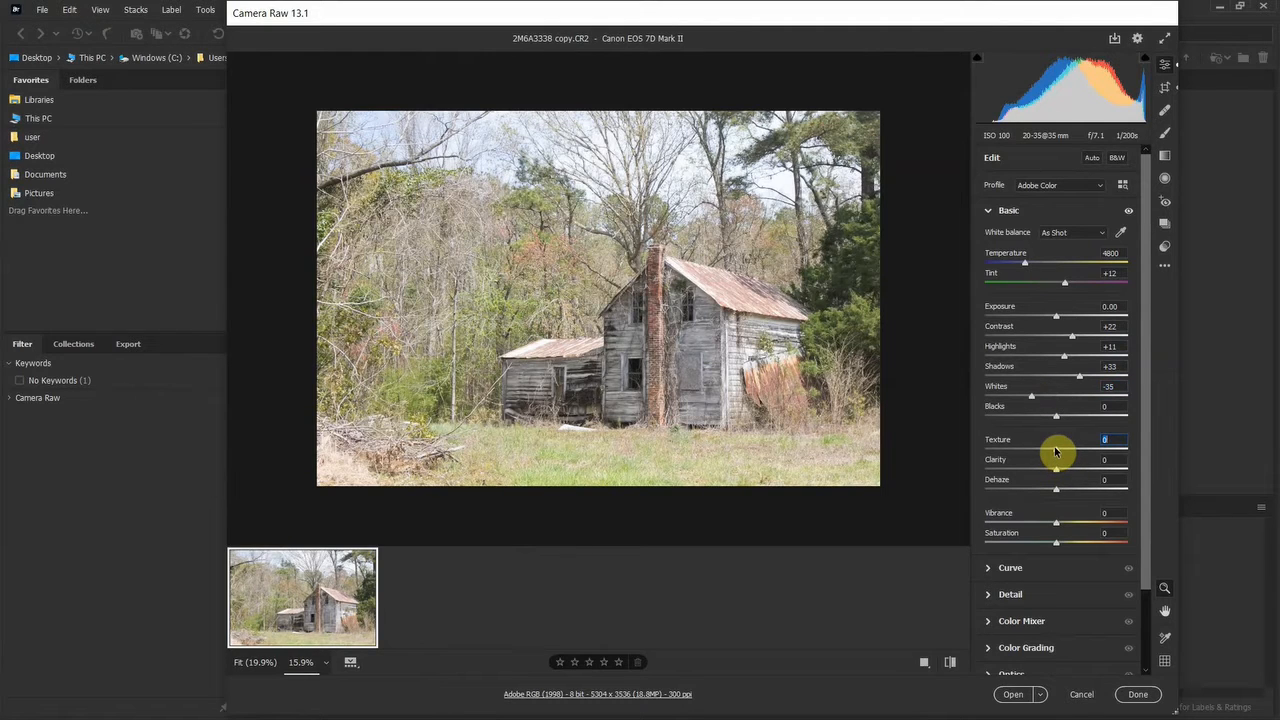
{"action": "type", "text": "30"}
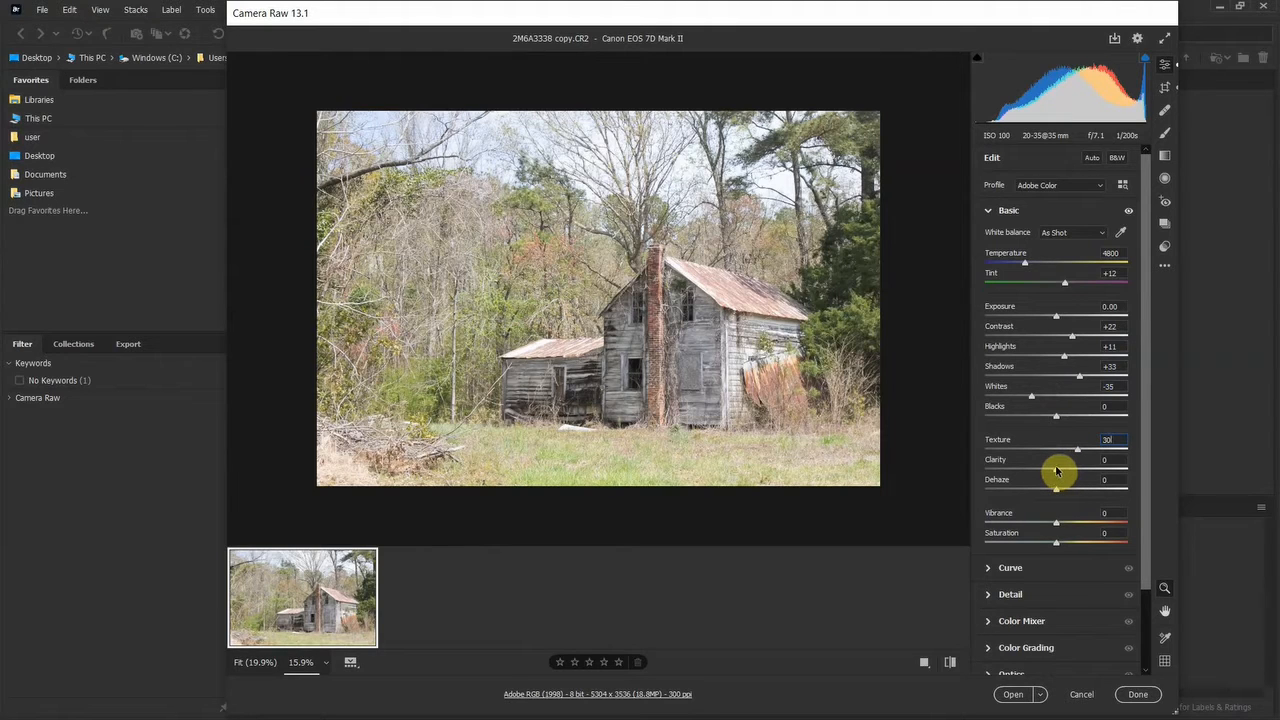
{"action": "key", "text": "Tab"}
{"action": "type", "text": "20"}
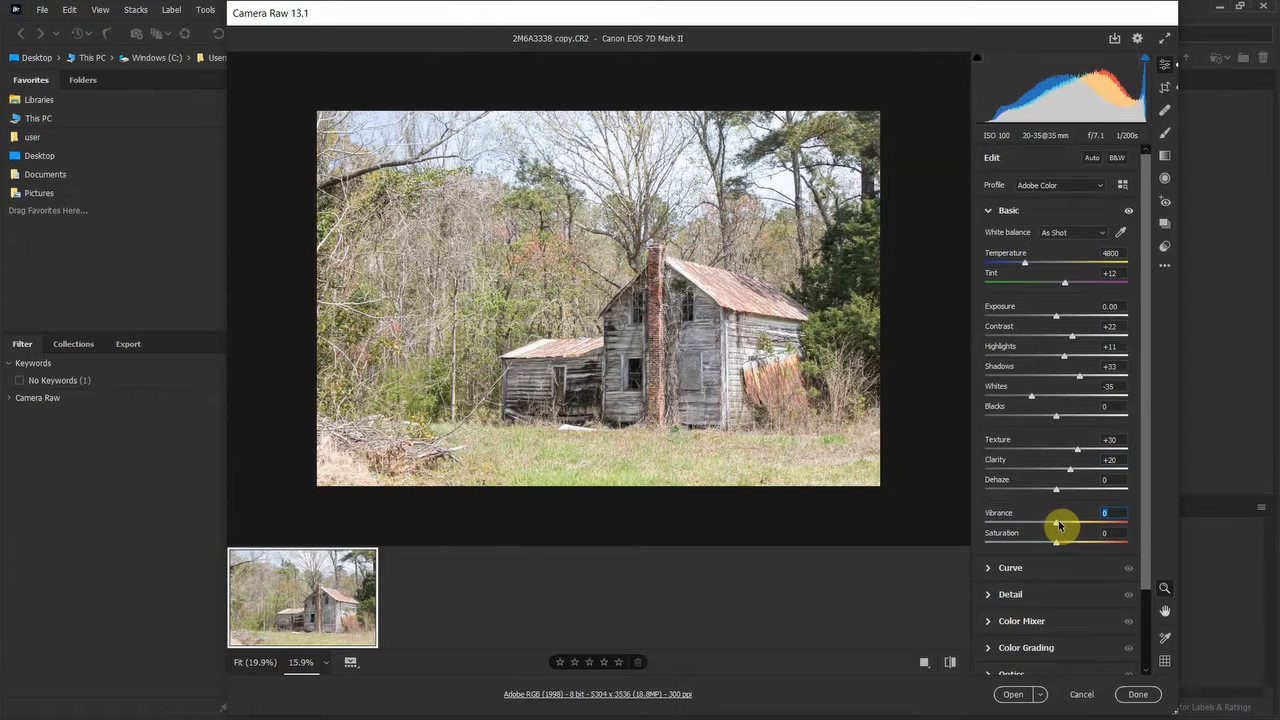
{"action": "type", "text": "10"}
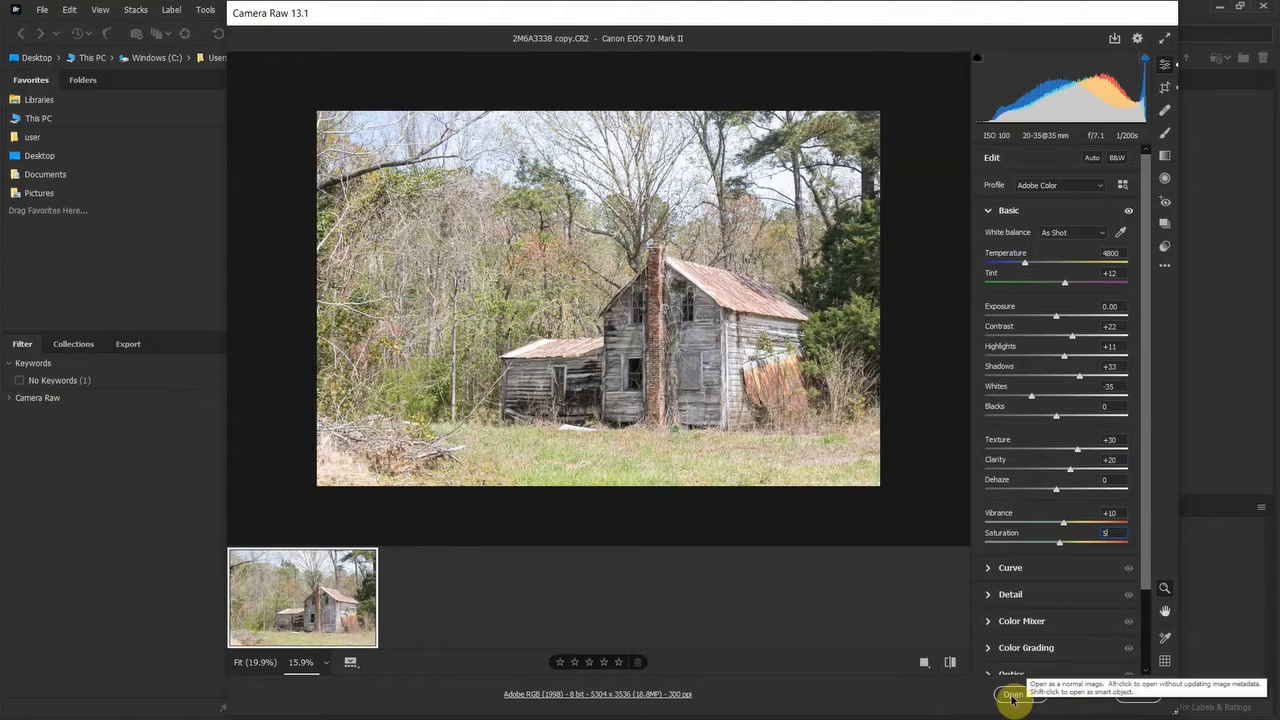
{"action": "left_click", "coordinate": [1012, 695]}
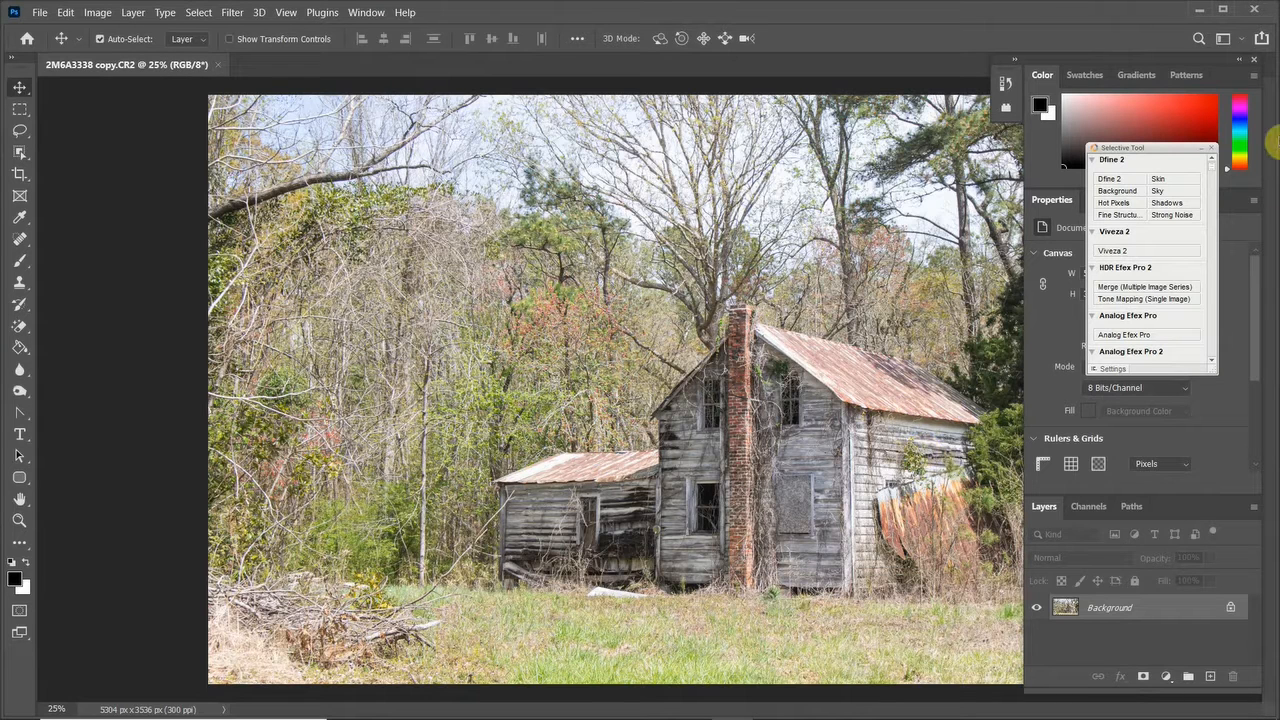
Step: Open the photo in Silver Efex Pro 2 from the Nik Collection's Selective Tool
{"action": "left_click_drag", "start_coordinate": [1179, 153], "coordinate": [1129, 152]}
{"action": "left_click", "coordinate": [1101, 252]}
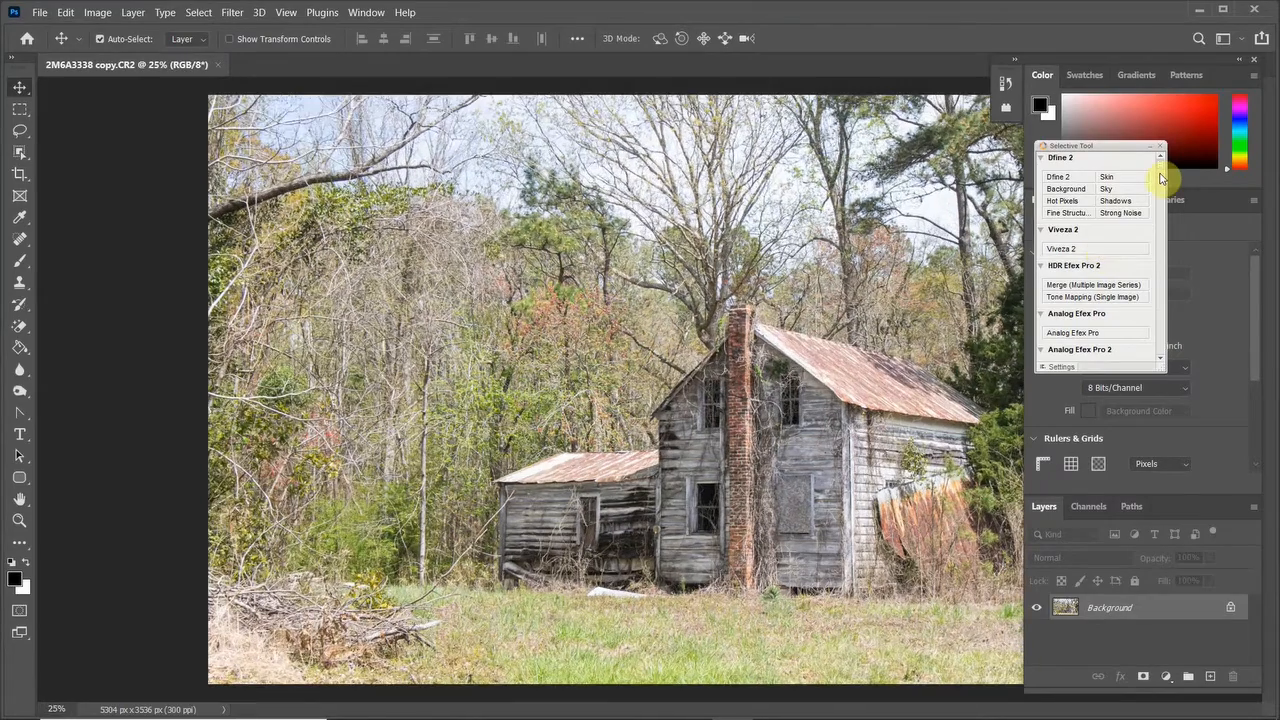
{"action": "left_click_drag", "start_coordinate": [1163, 167], "coordinate": [1165, 169]}
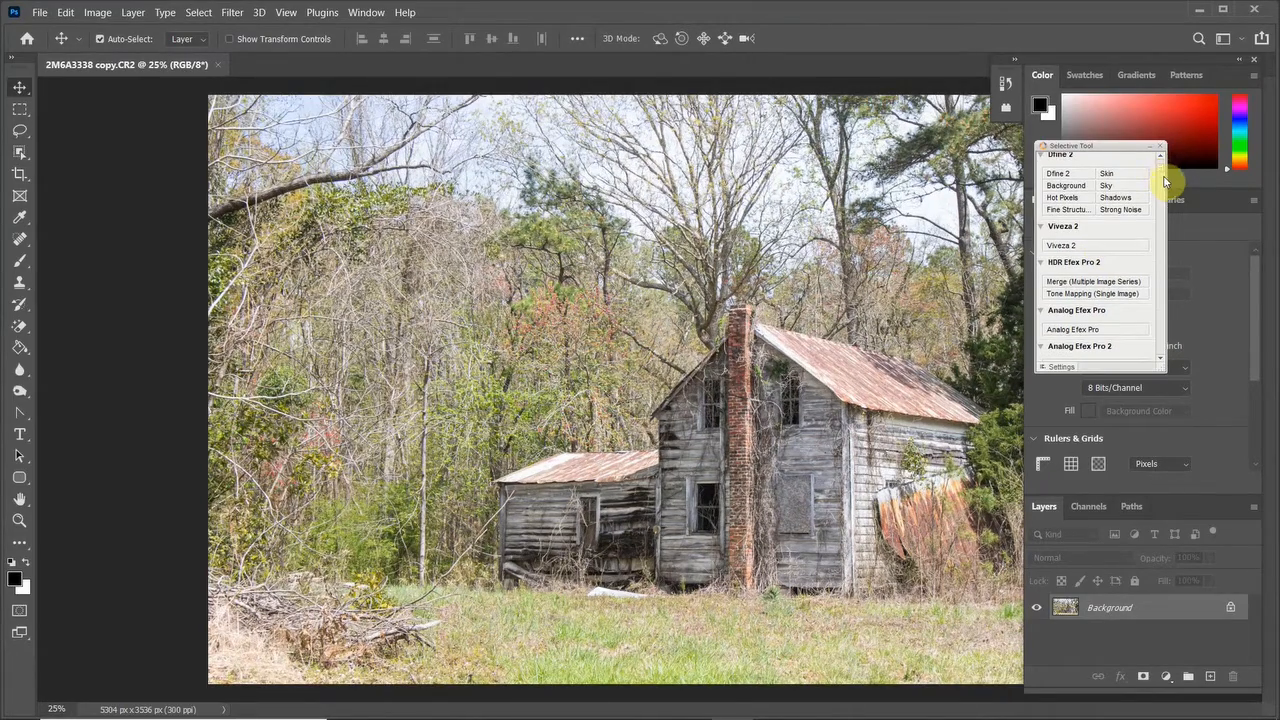
{"action": "left_click_drag", "start_coordinate": [1162, 175], "coordinate": [1143, 334]}
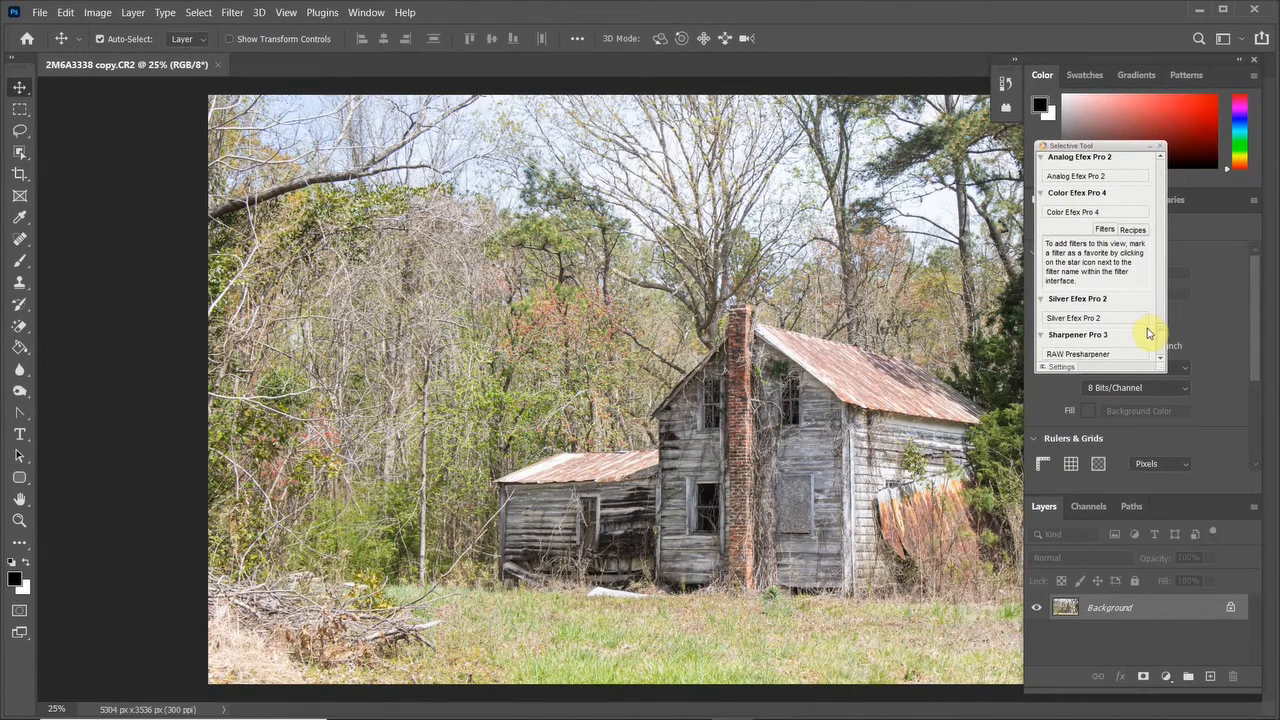
{"action": "left_click", "coordinate": [1074, 318]}
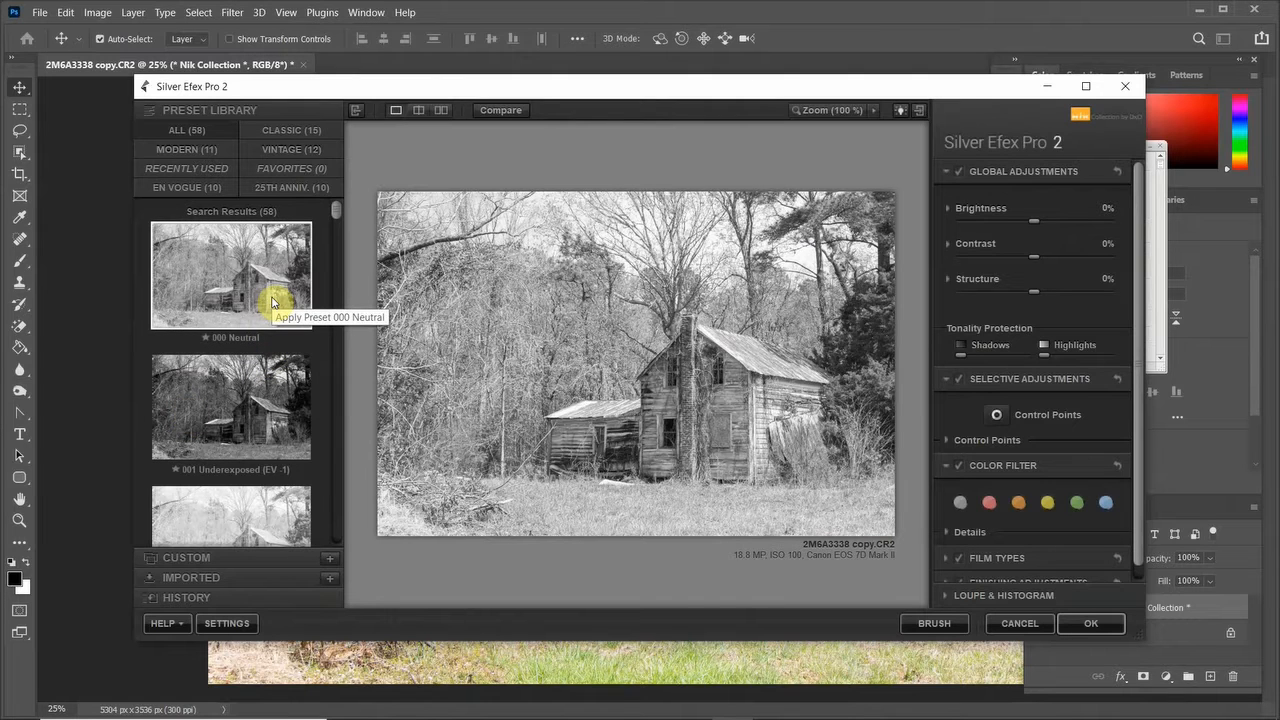
Step: Preview the 001 Underexposed (EV -1) and 002 Overexposed (EV +1) presets on the photo
{"action": "left_click", "coordinate": [239, 408]}
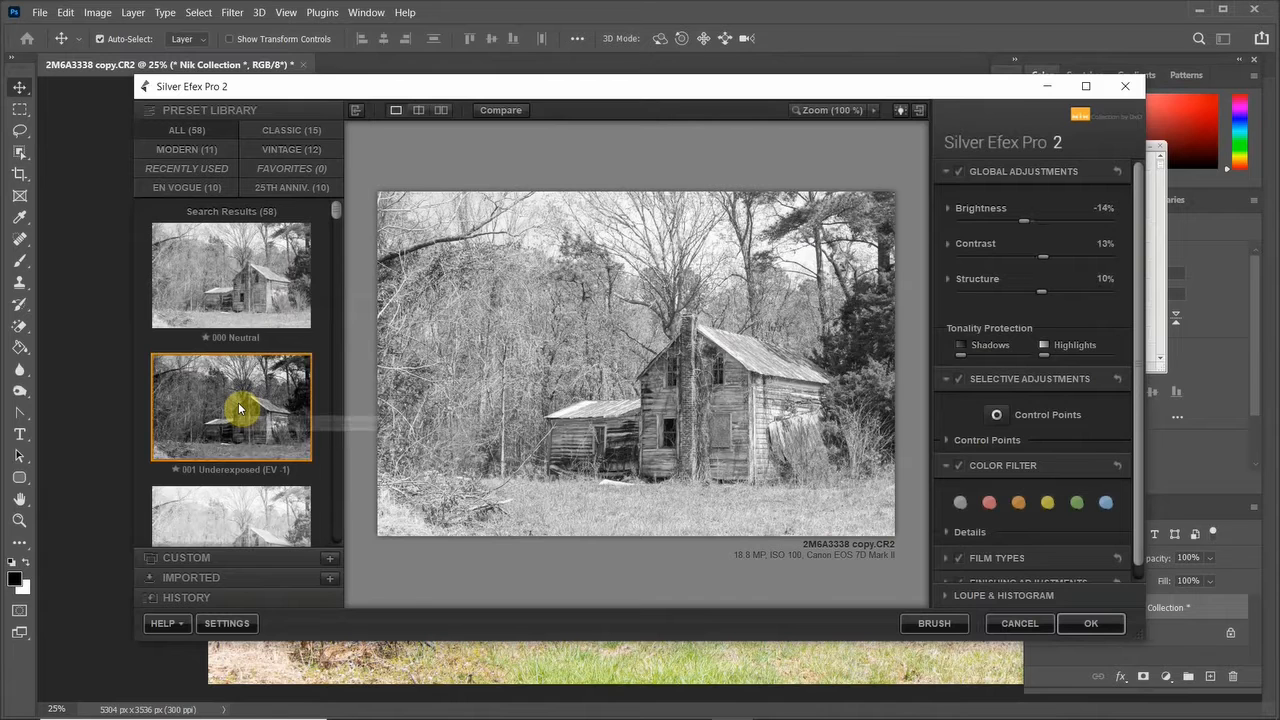
{"action": "scroll", "coordinate": [239, 403], "scroll_direction": "down", "scroll_amount": 3}
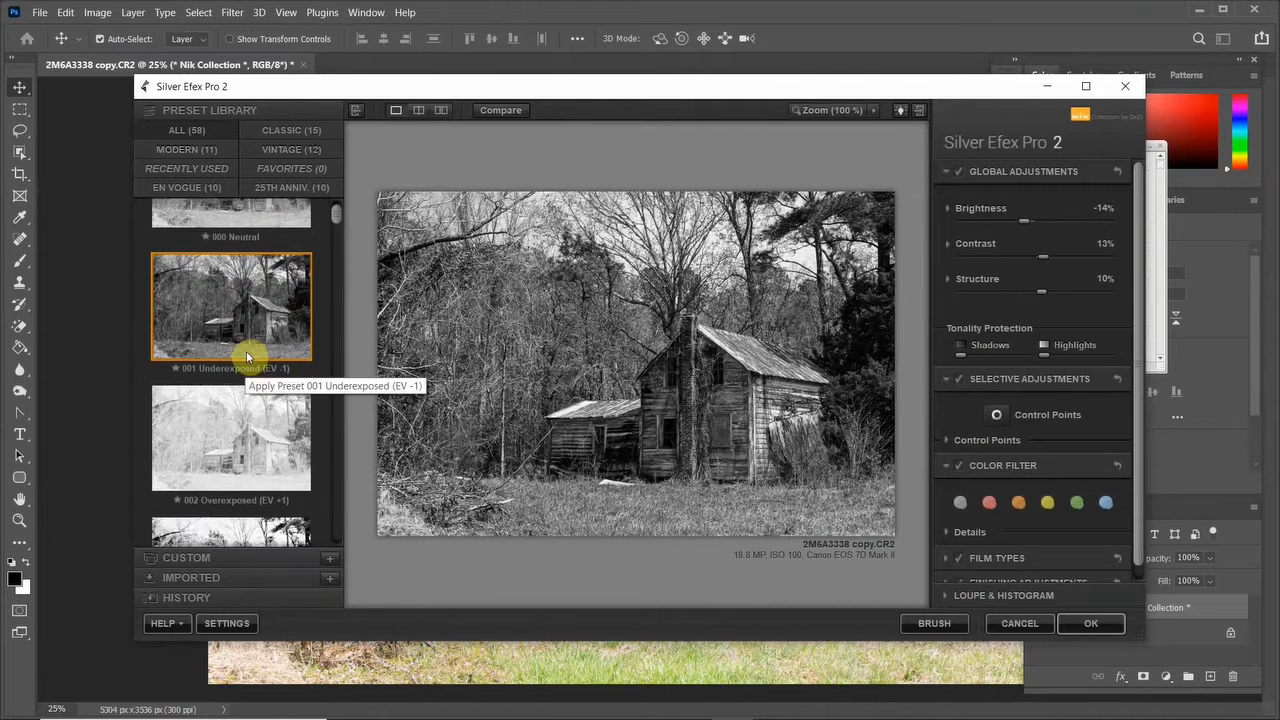
{"action": "left_click", "coordinate": [220, 390]}
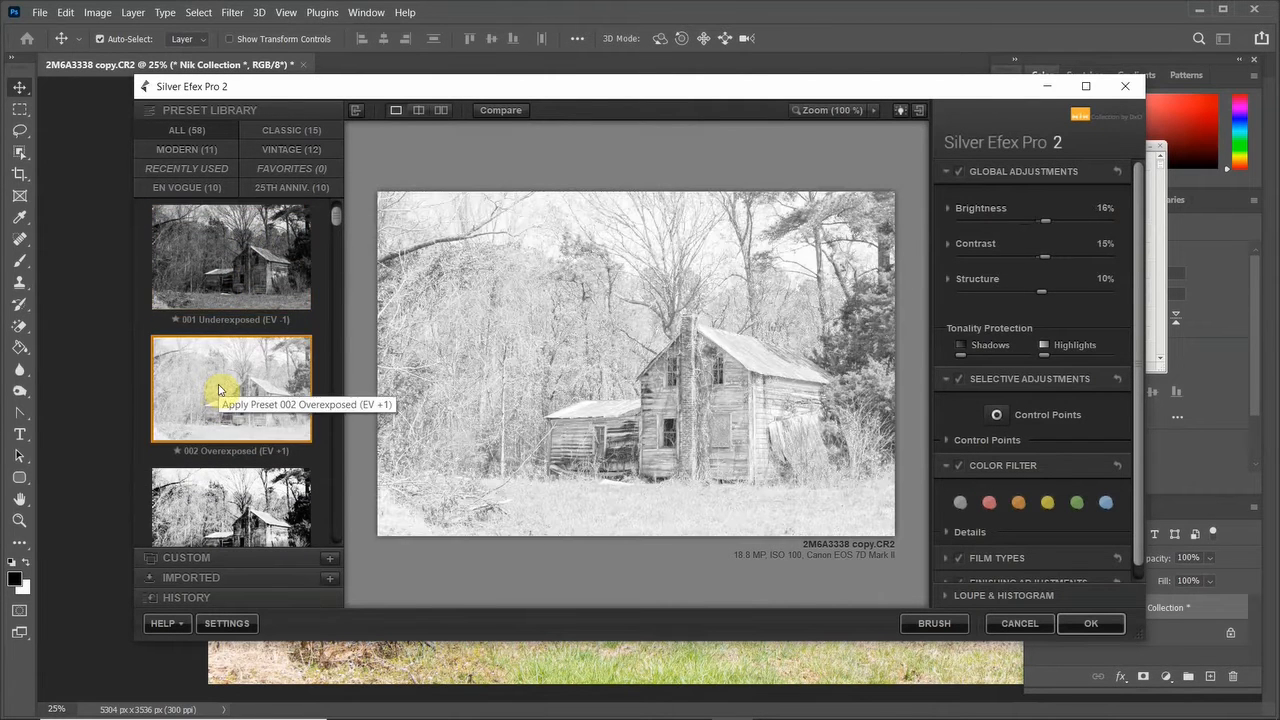
Step: Try the 003 High Contrast (harsh) preset on the photo, followed by 004 High Contrast (smooth)
{"action": "scroll", "coordinate": [218, 392], "scroll_direction": "down", "scroll_amount": 2}
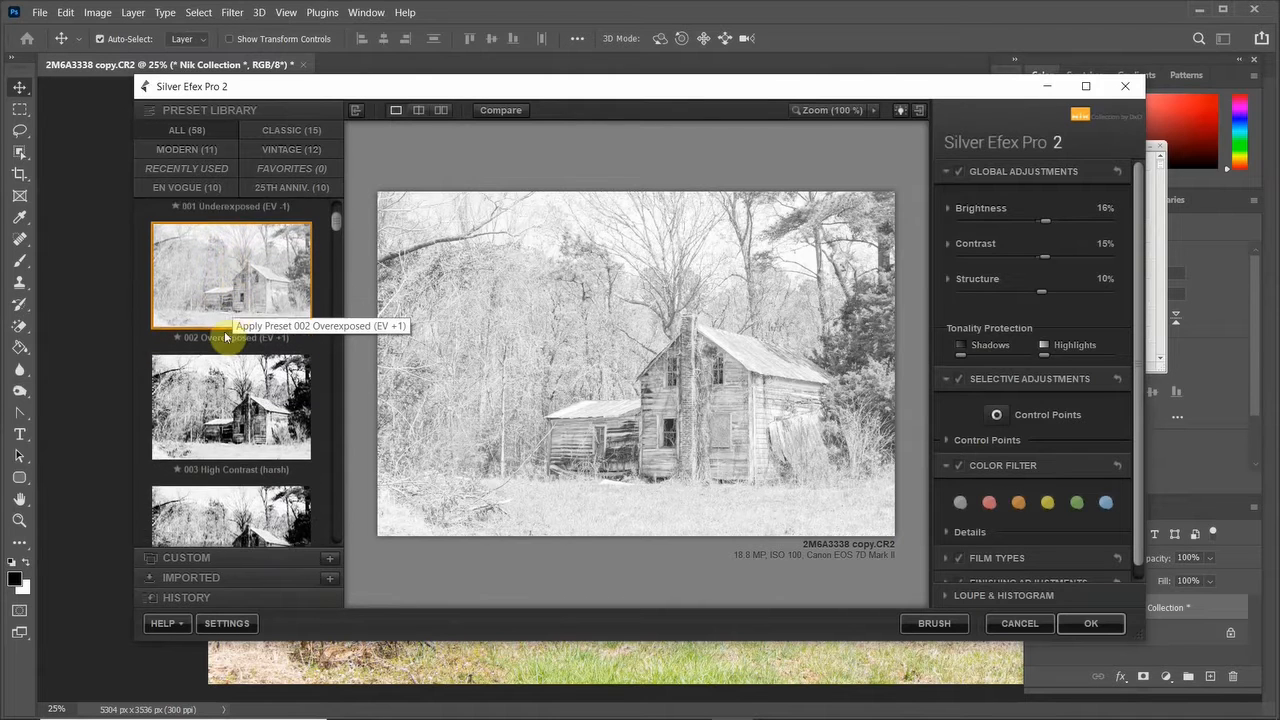
{"action": "left_click", "coordinate": [212, 398]}
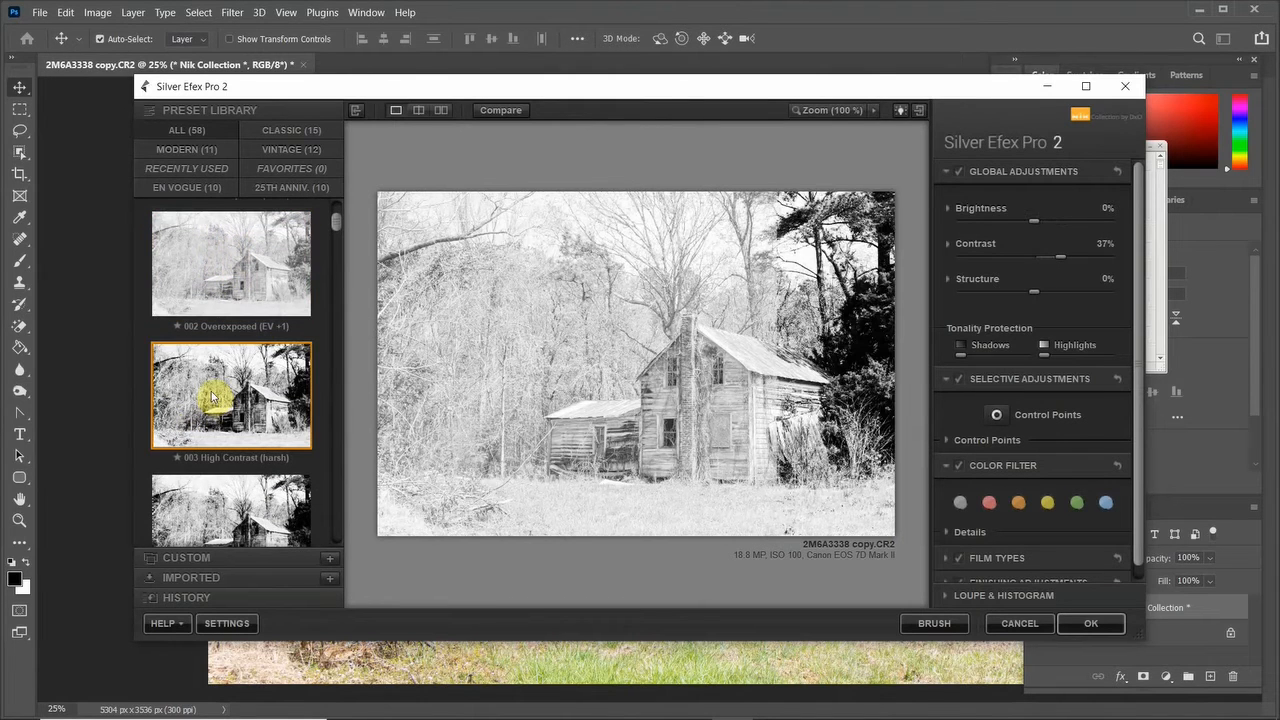
{"action": "scroll", "coordinate": [195, 420], "scroll_direction": "down", "scroll_amount": 1}
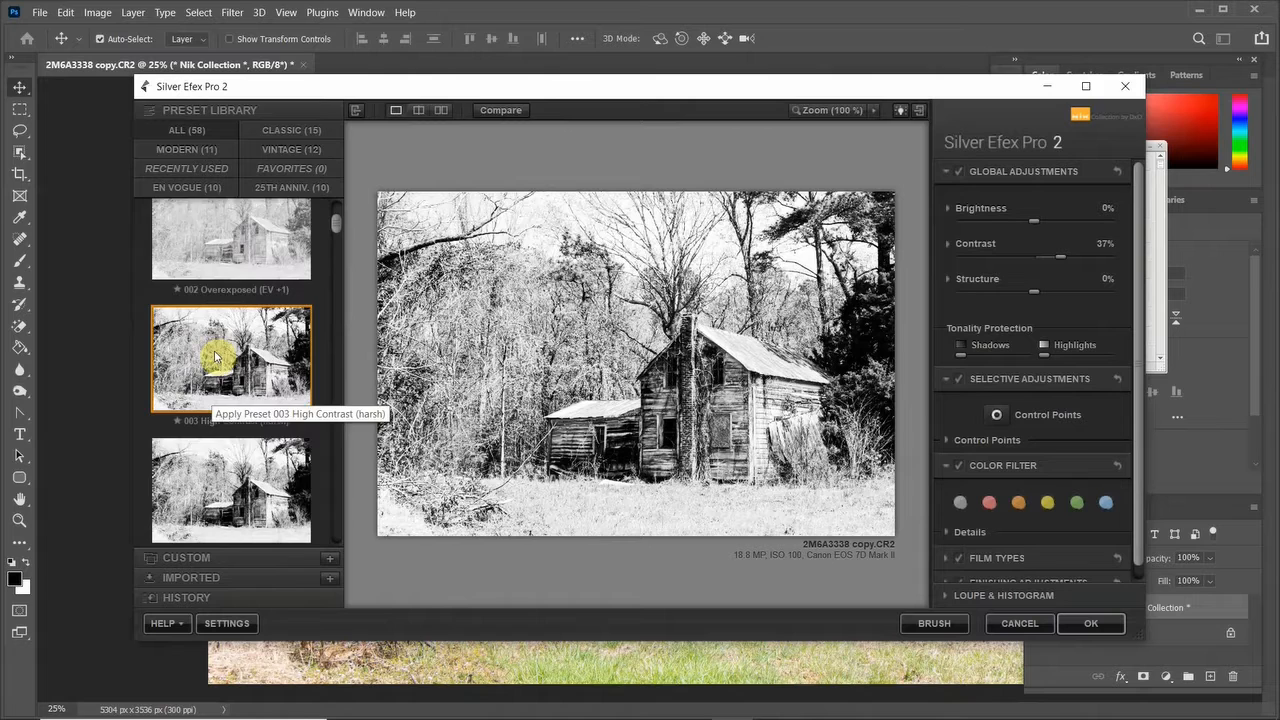
{"action": "left_click", "coordinate": [191, 457]}
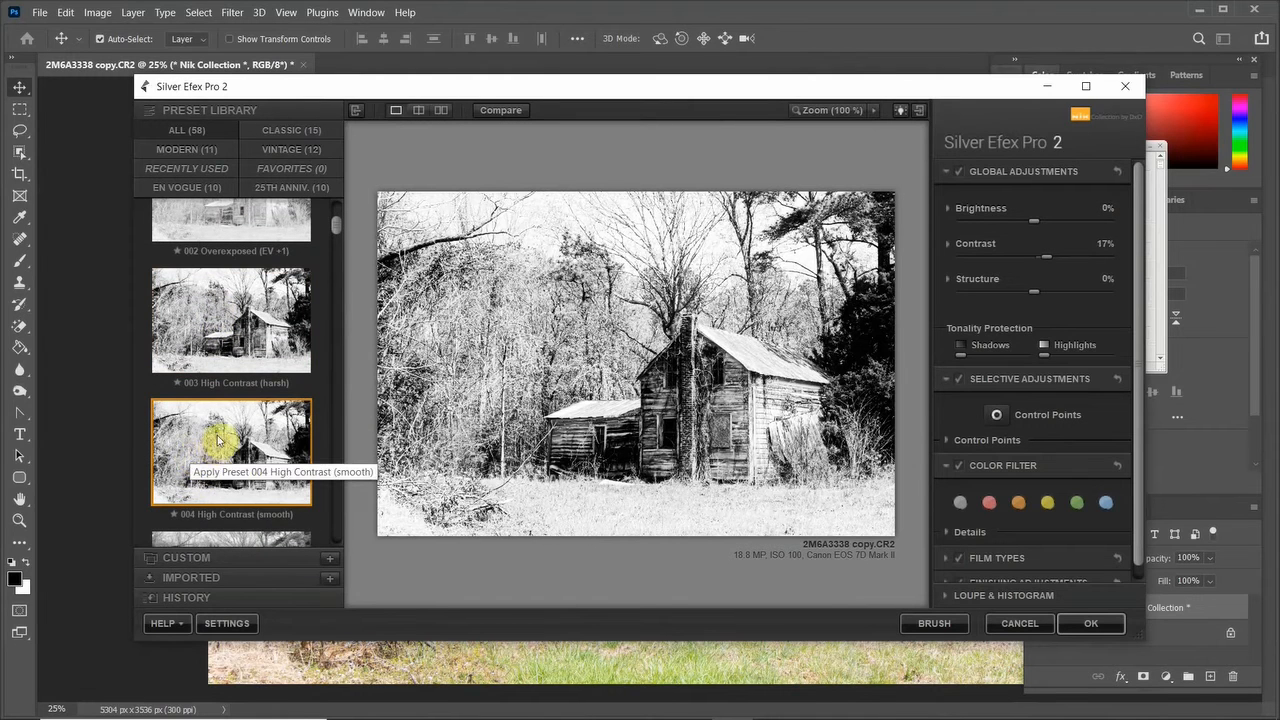
Step: Compare the 005 High Structure (harsh) and 006 High Structure (smooth) presets by switching back and forth between them
{"action": "scroll", "coordinate": [230, 400], "scroll_direction": "down", "scroll_amount": 1}
{"action": "scroll", "coordinate": [241, 376], "scroll_direction": "down", "scroll_amount": 2}
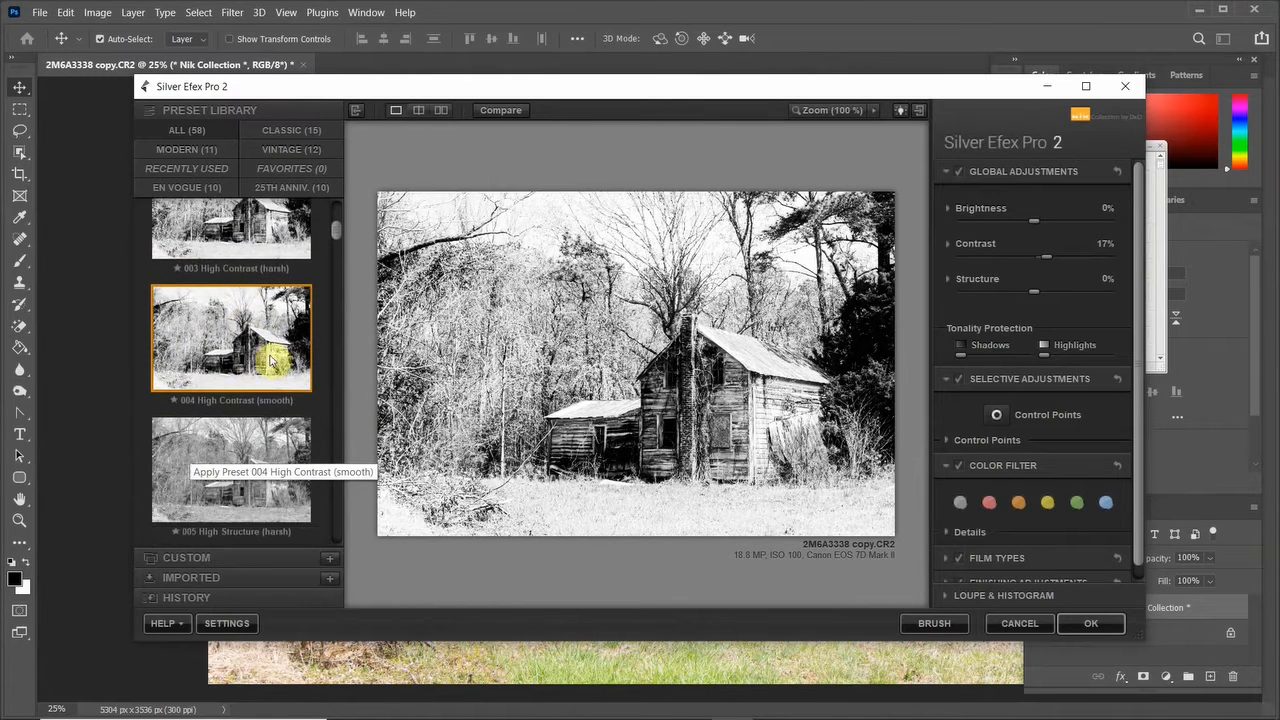
{"action": "left_click", "coordinate": [247, 437]}
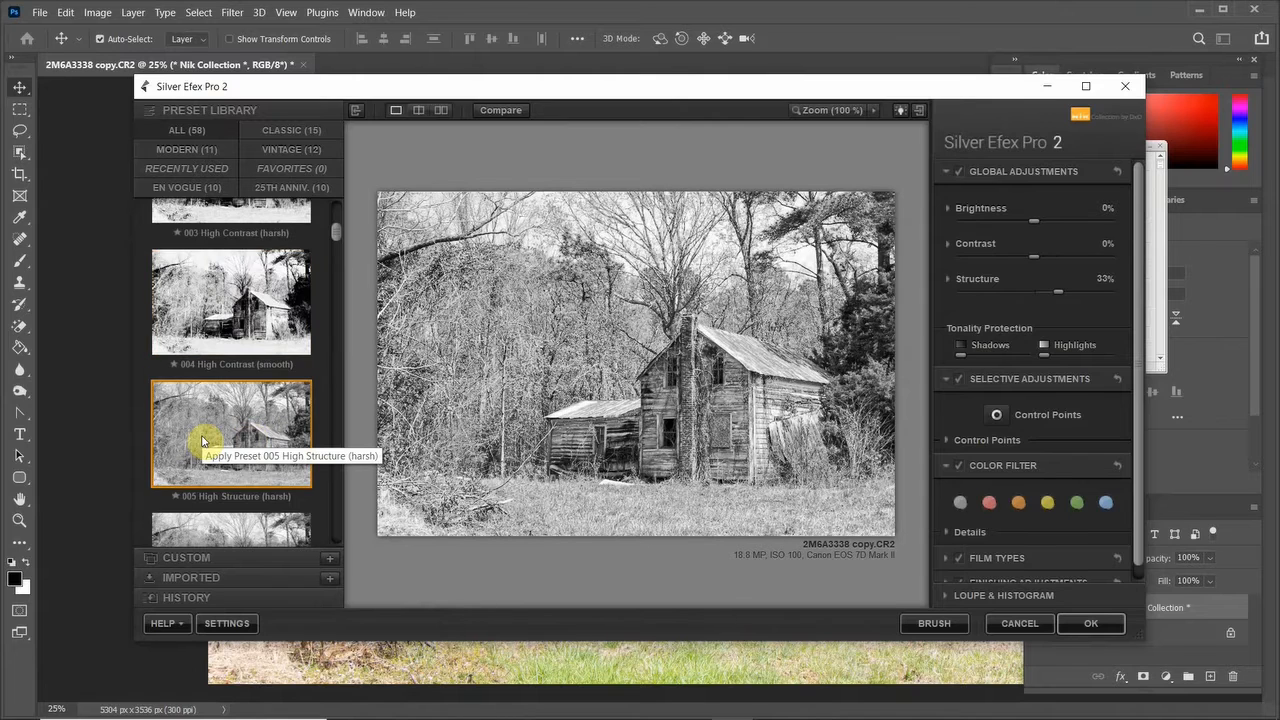
{"action": "scroll", "coordinate": [207, 440], "scroll_direction": "down", "scroll_amount": 1}
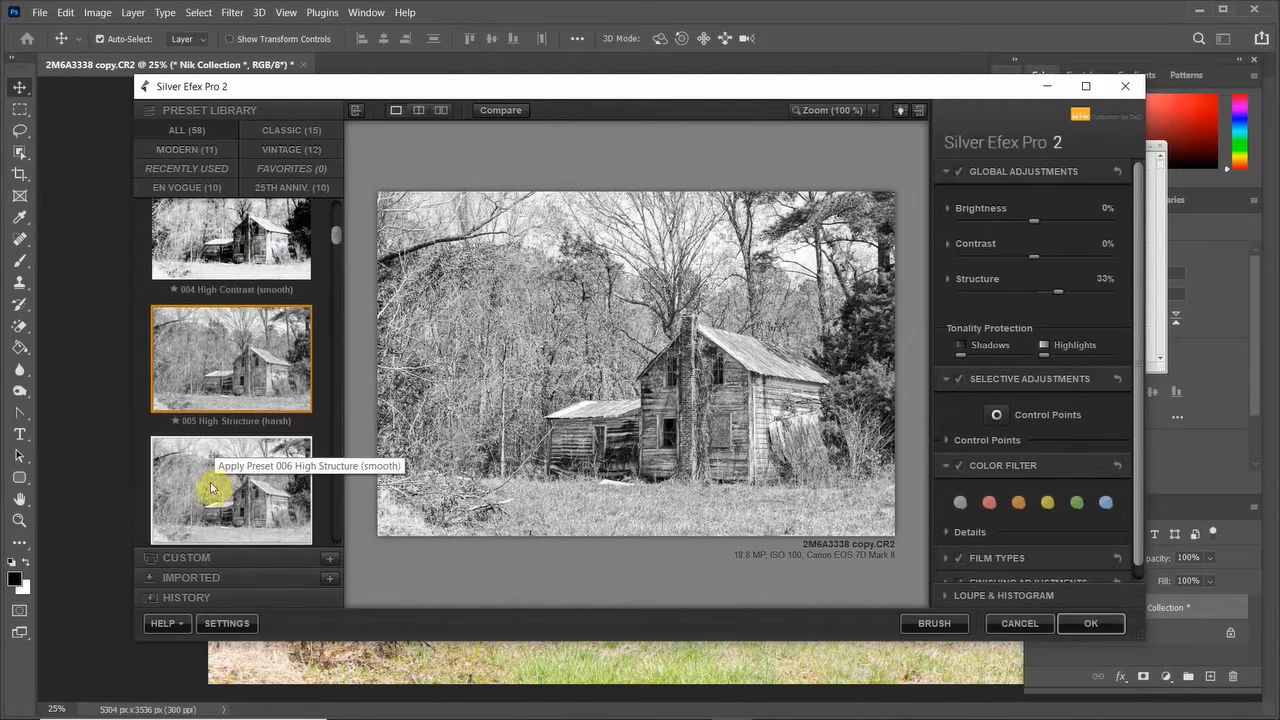
{"action": "key", "text": "Down"}
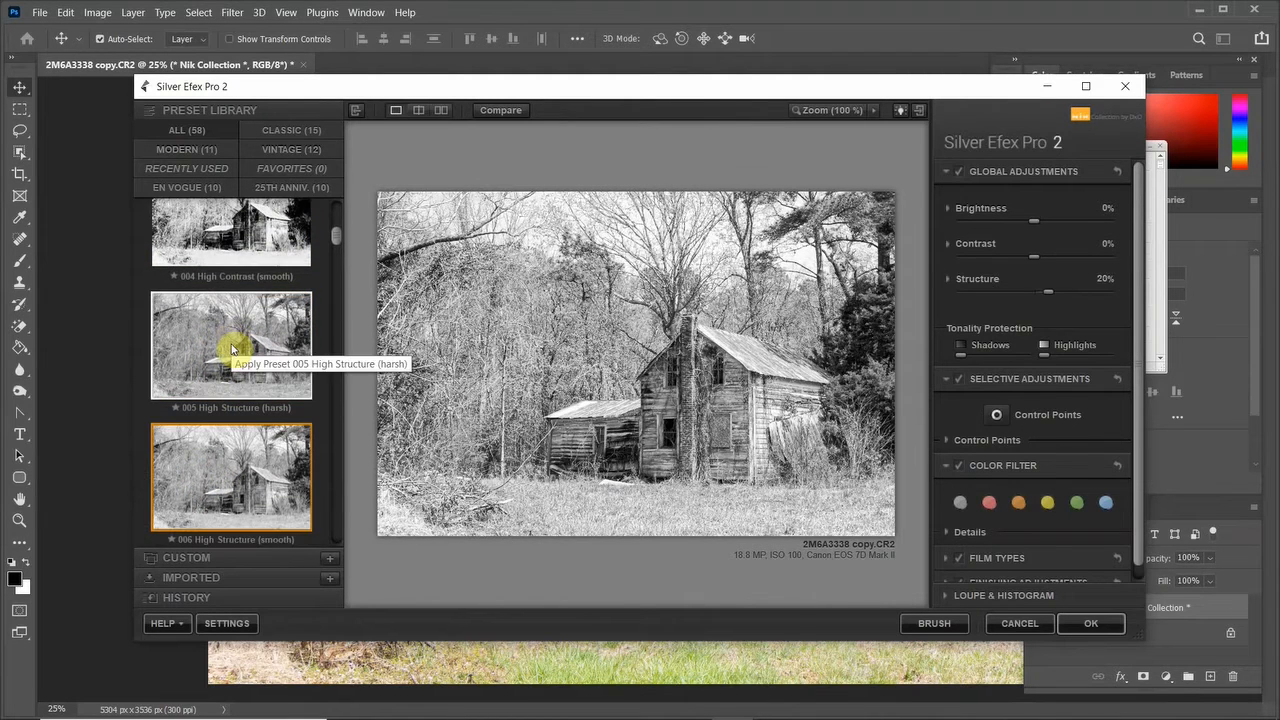
{"action": "left_click", "coordinate": [205, 335]}
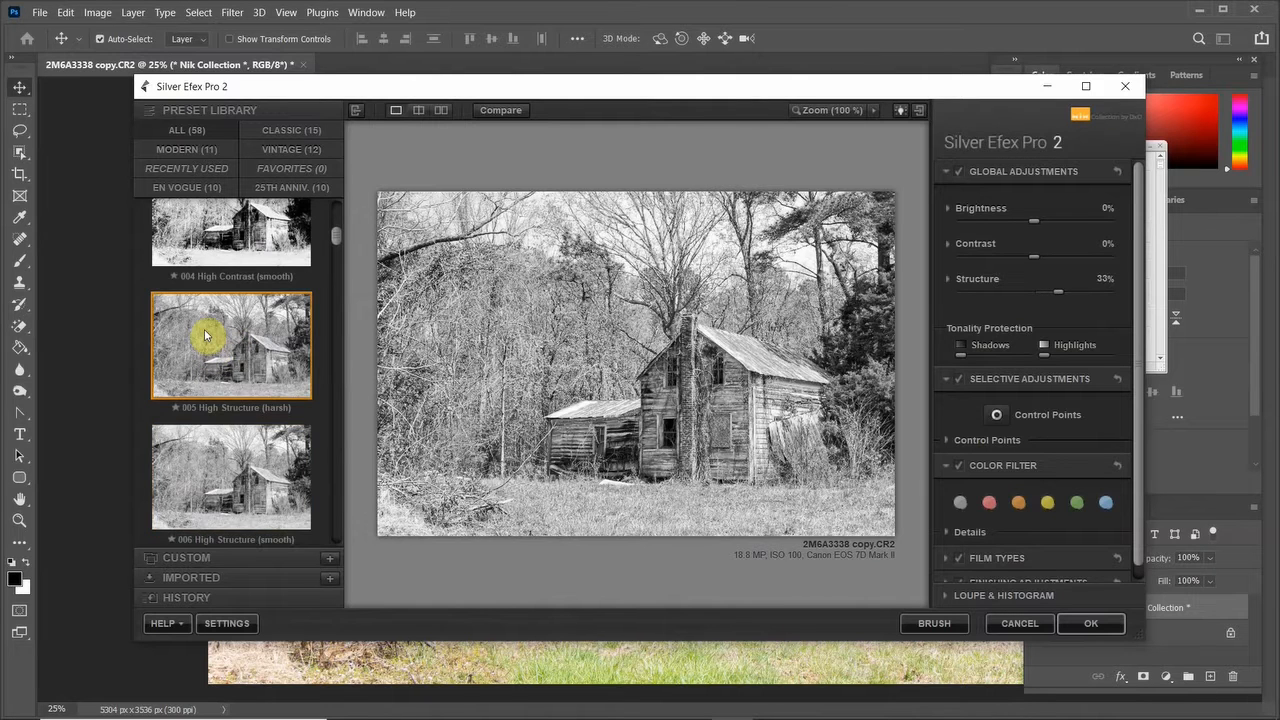
{"action": "left_click", "coordinate": [221, 470]}
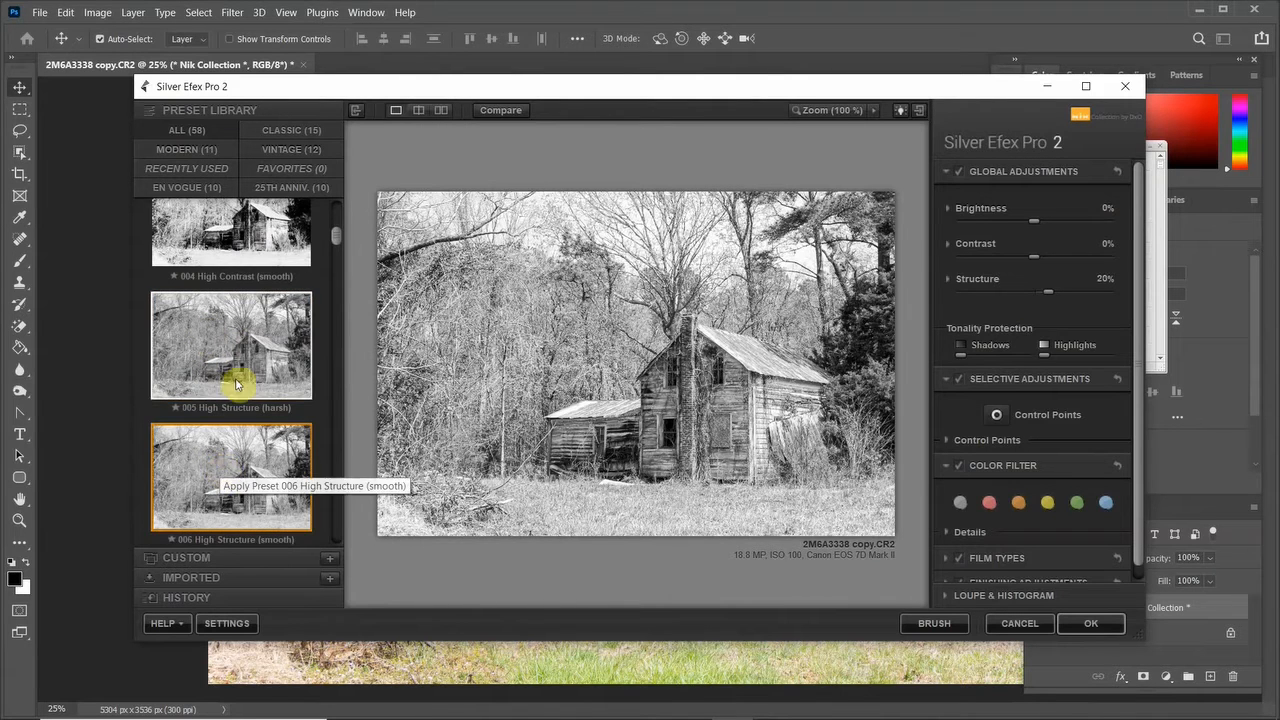
Step: Preview the bright 007 High Key 1 preset and the dark 009 Low Key 1 preset on the photo
{"action": "scroll", "coordinate": [241, 352], "scroll_direction": "down", "scroll_amount": 2}
{"action": "scroll", "coordinate": [241, 352], "scroll_direction": "down", "scroll_amount": 1}
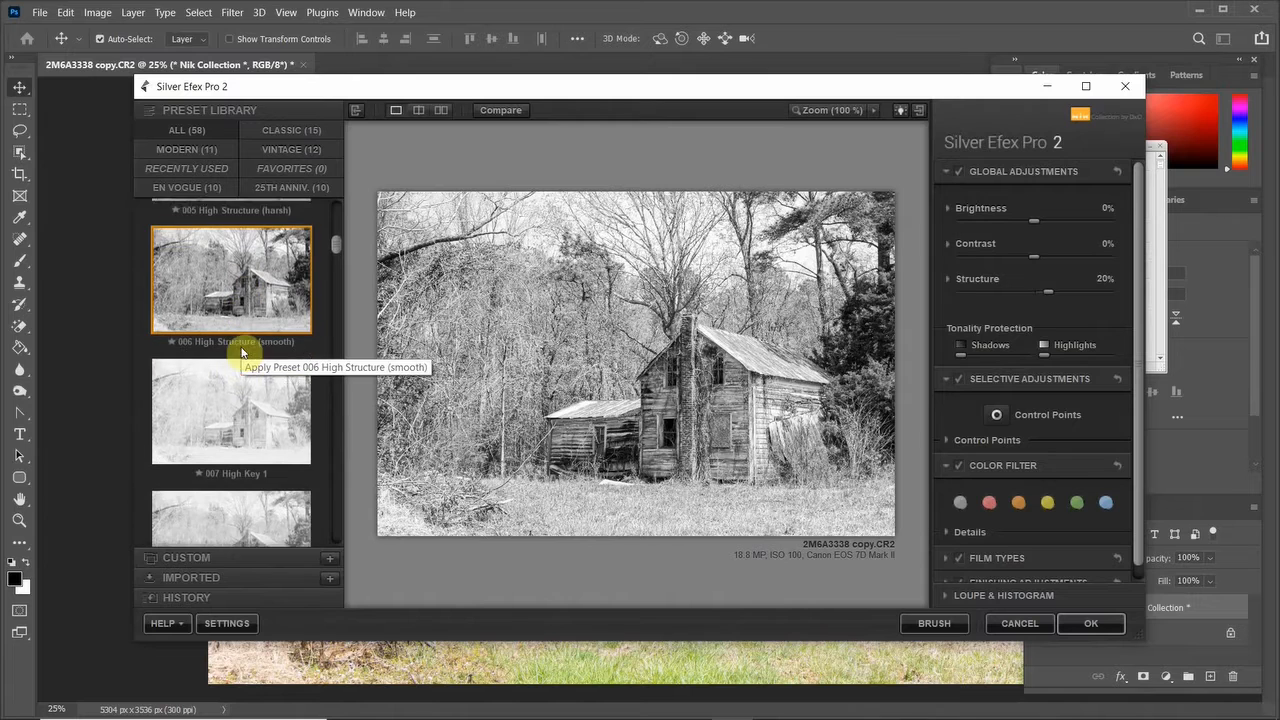
{"action": "left_click", "coordinate": [203, 378]}
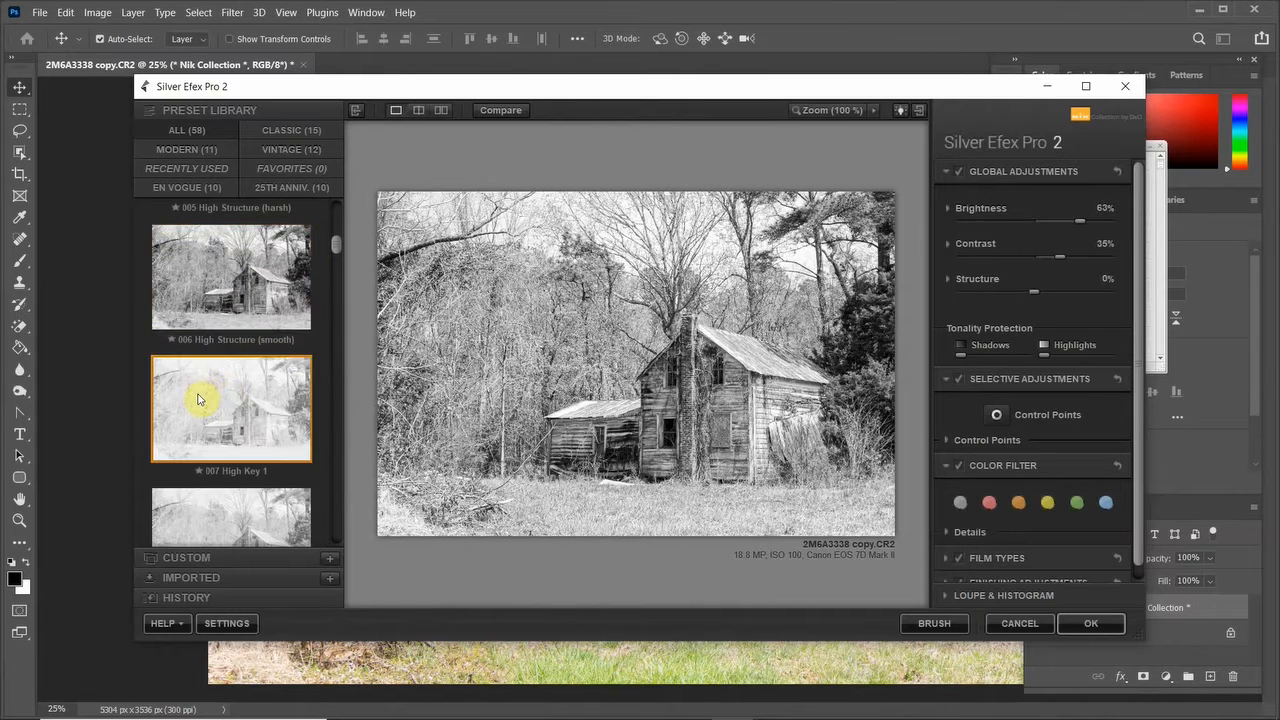
{"action": "scroll", "coordinate": [251, 340], "scroll_direction": "down", "scroll_amount": 2}
{"action": "scroll", "coordinate": [253, 340], "scroll_direction": "down", "scroll_amount": 1}
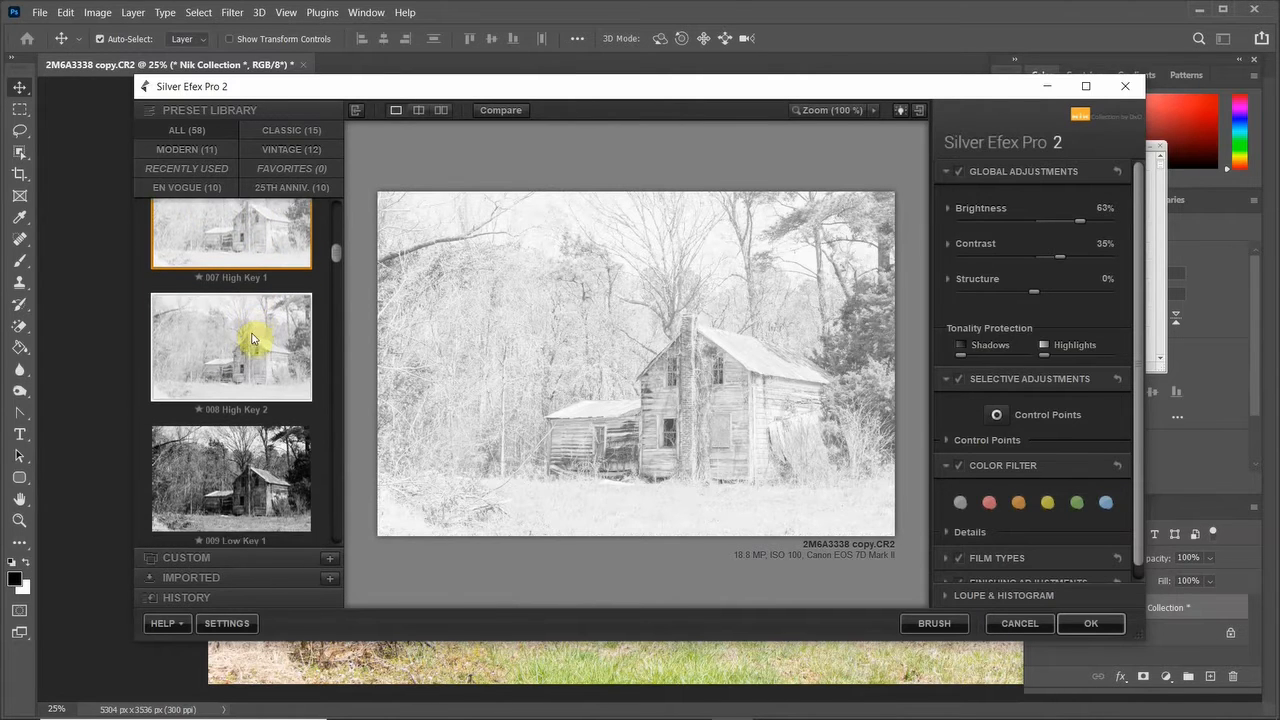
{"action": "left_click", "coordinate": [226, 424]}
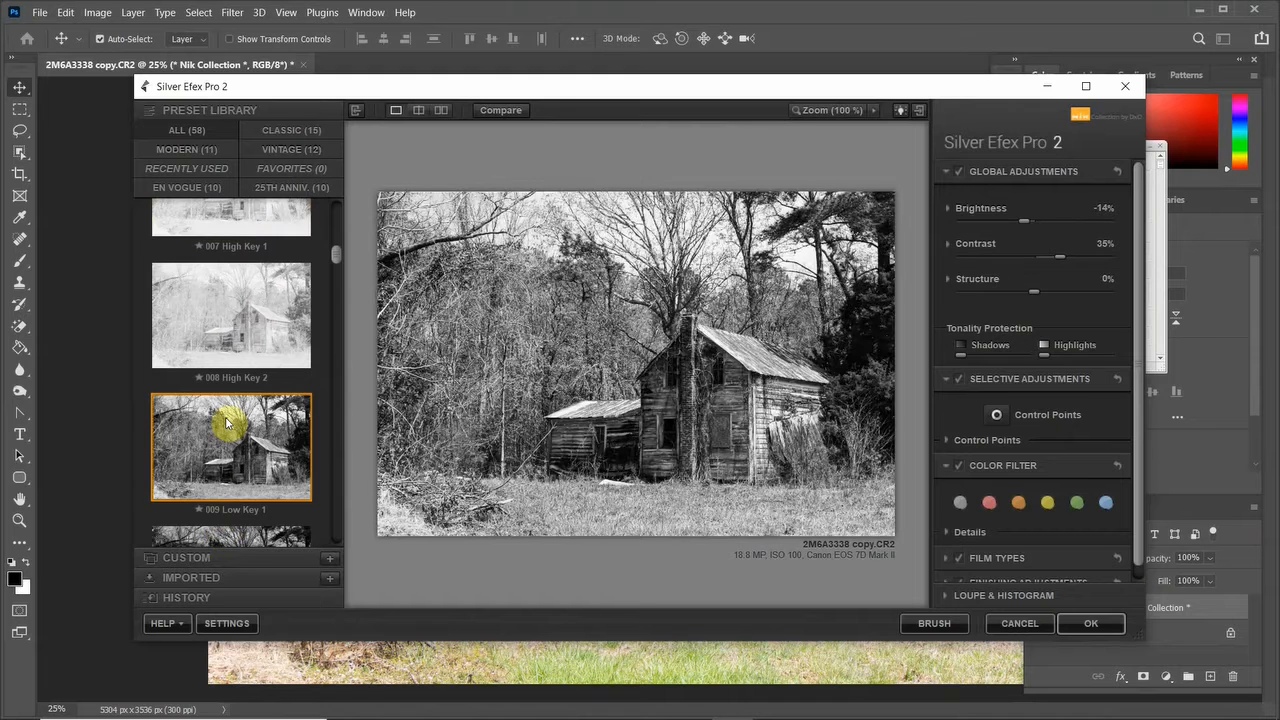
Step: Try the 011 Push Process (N +1.5) and 012 Push Process (N +3.0) presets on the photo
{"action": "scroll", "coordinate": [243, 363], "scroll_direction": "down", "scroll_amount": 3}
{"action": "scroll", "coordinate": [241, 349], "scroll_direction": "down", "scroll_amount": 1}
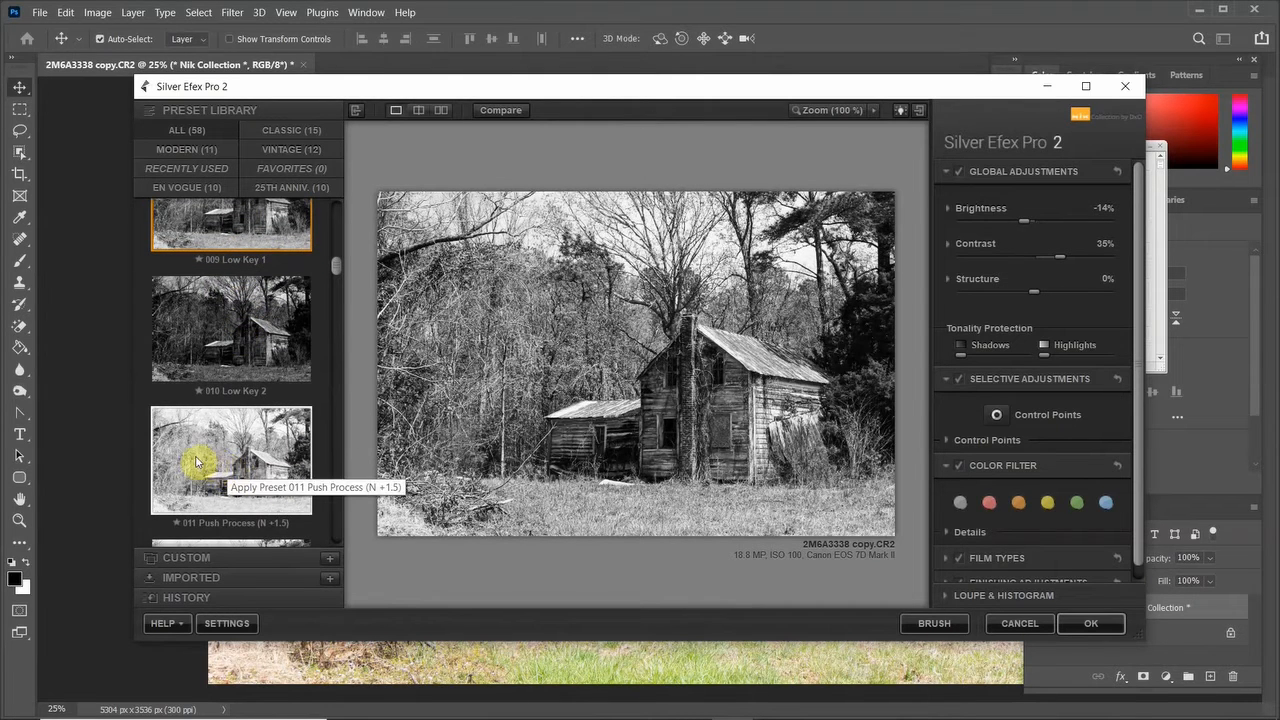
{"action": "left_click", "coordinate": [196, 461]}
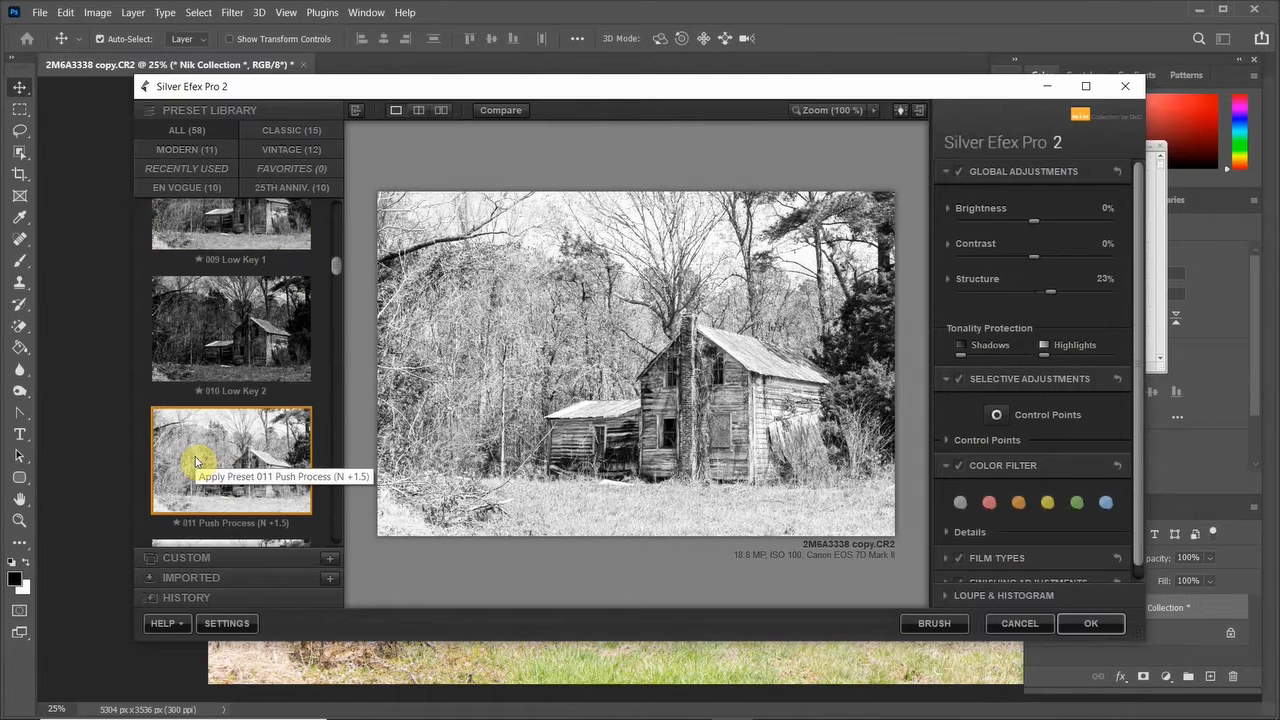
{"action": "scroll", "coordinate": [206, 410], "scroll_direction": "down", "scroll_amount": 3}
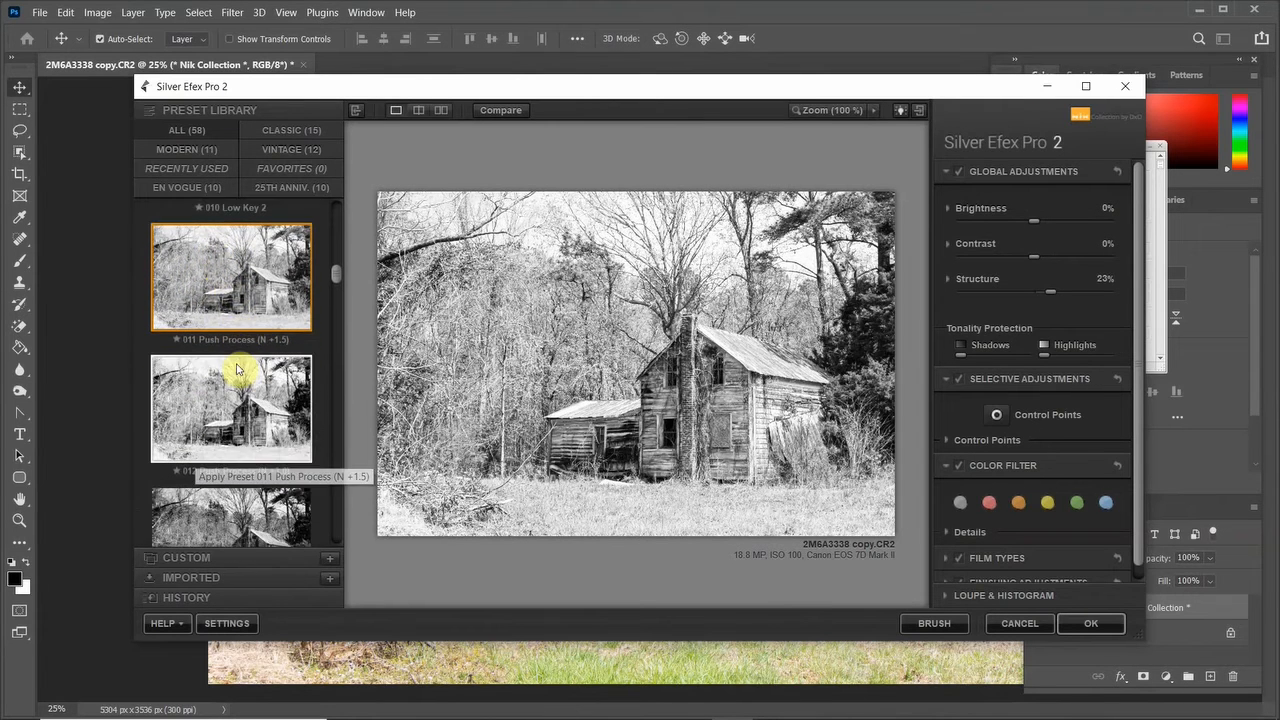
{"action": "left_click", "coordinate": [217, 421]}
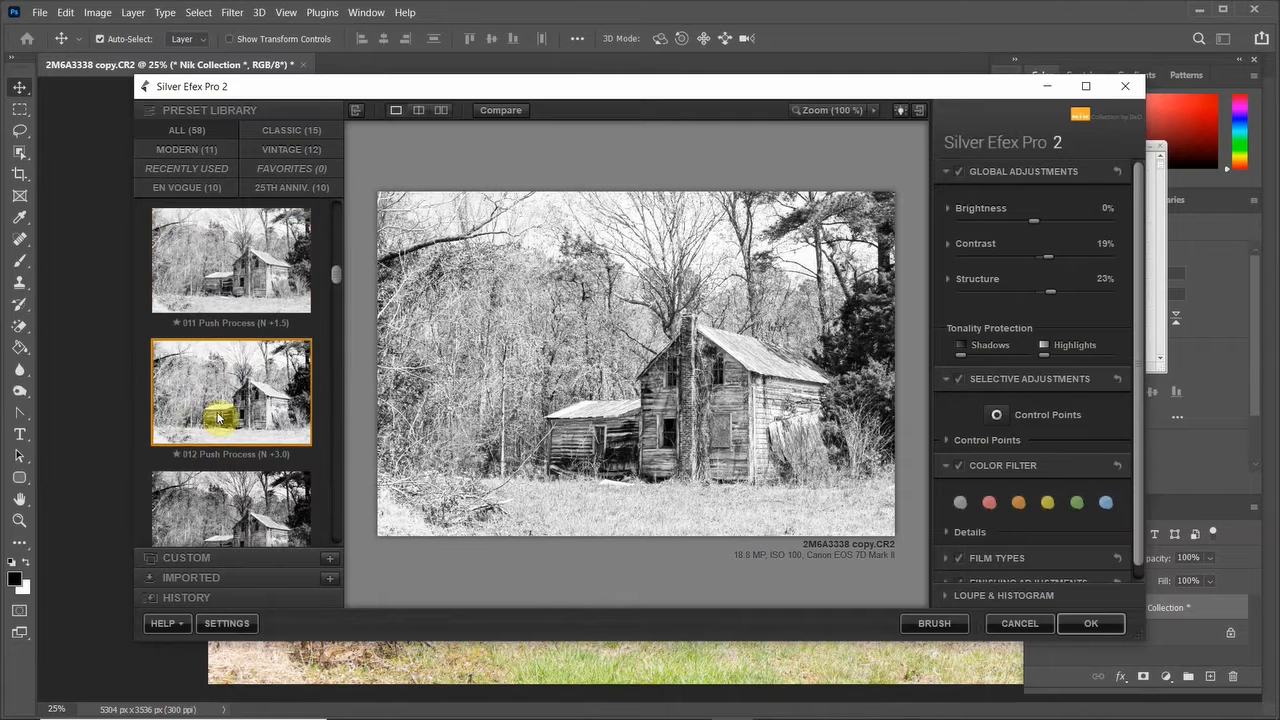
Step: Preview the 013 Grad ND (EV -1) preset on the photo
{"action": "scroll", "coordinate": [230, 370], "scroll_direction": "down", "scroll_amount": 2}
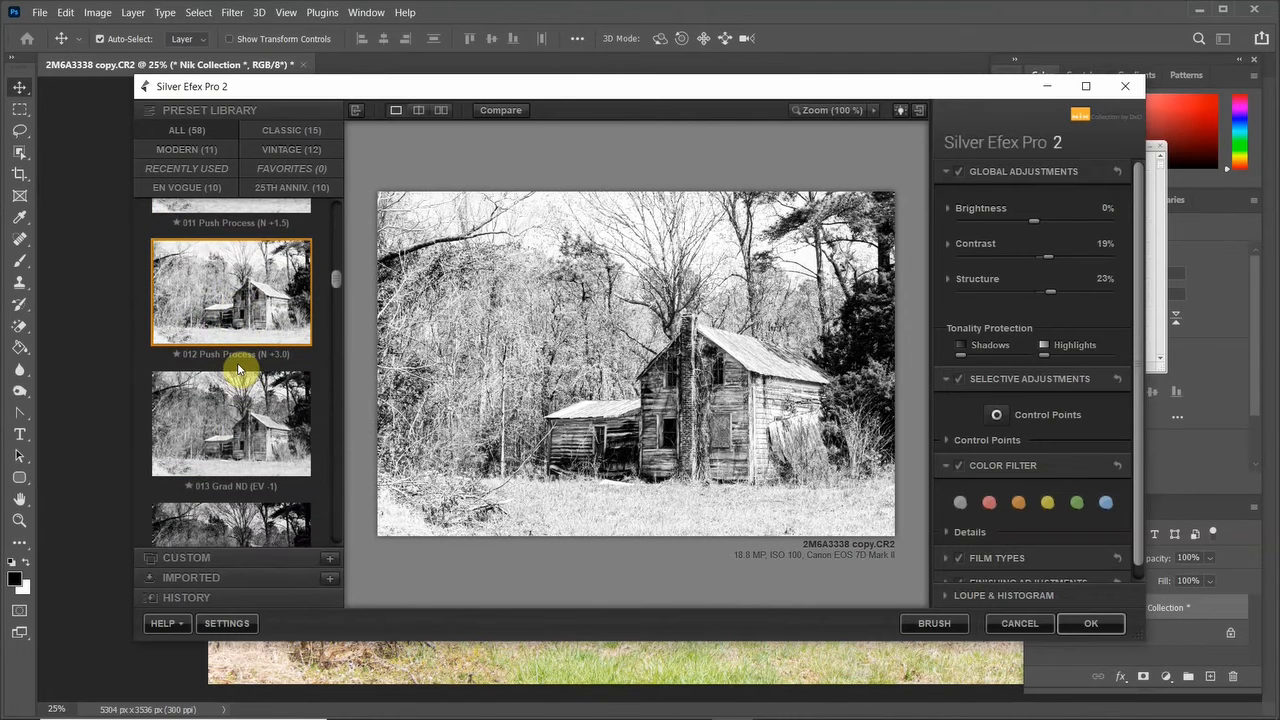
{"action": "scroll", "coordinate": [225, 395], "scroll_direction": "down", "scroll_amount": 1}
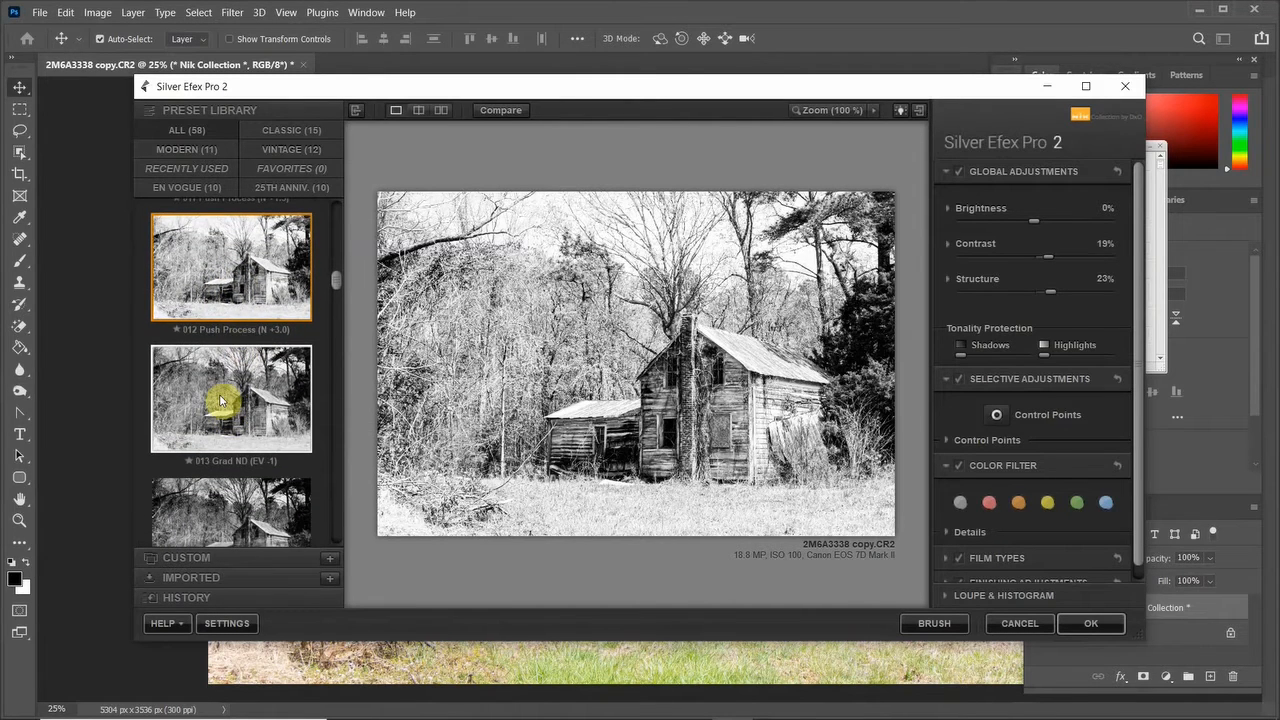
{"action": "left_click", "coordinate": [220, 400]}
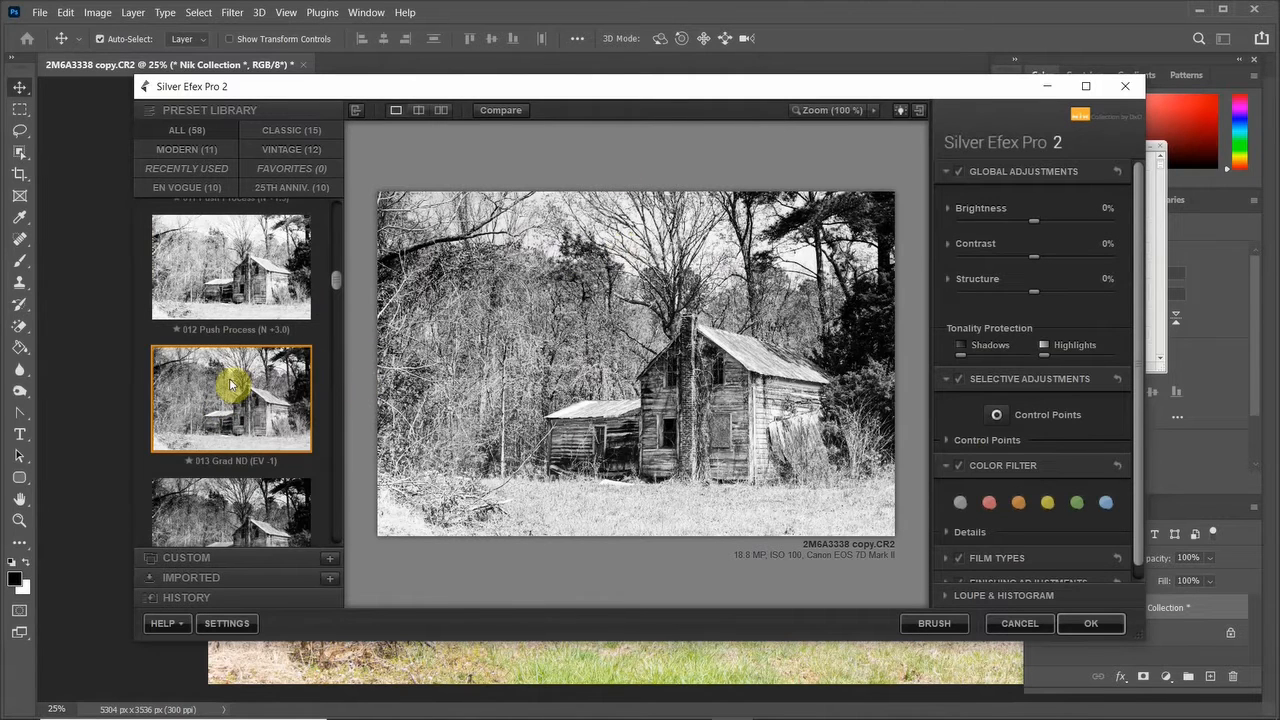
Step: Try the 015 Full Dynamic (harsh) preset on the photo, followed by 016 Full Dynamic (smooth)
{"action": "scroll", "coordinate": [238, 343], "scroll_direction": "down", "scroll_amount": 2}
{"action": "scroll", "coordinate": [238, 343], "scroll_direction": "down", "scroll_amount": 1}
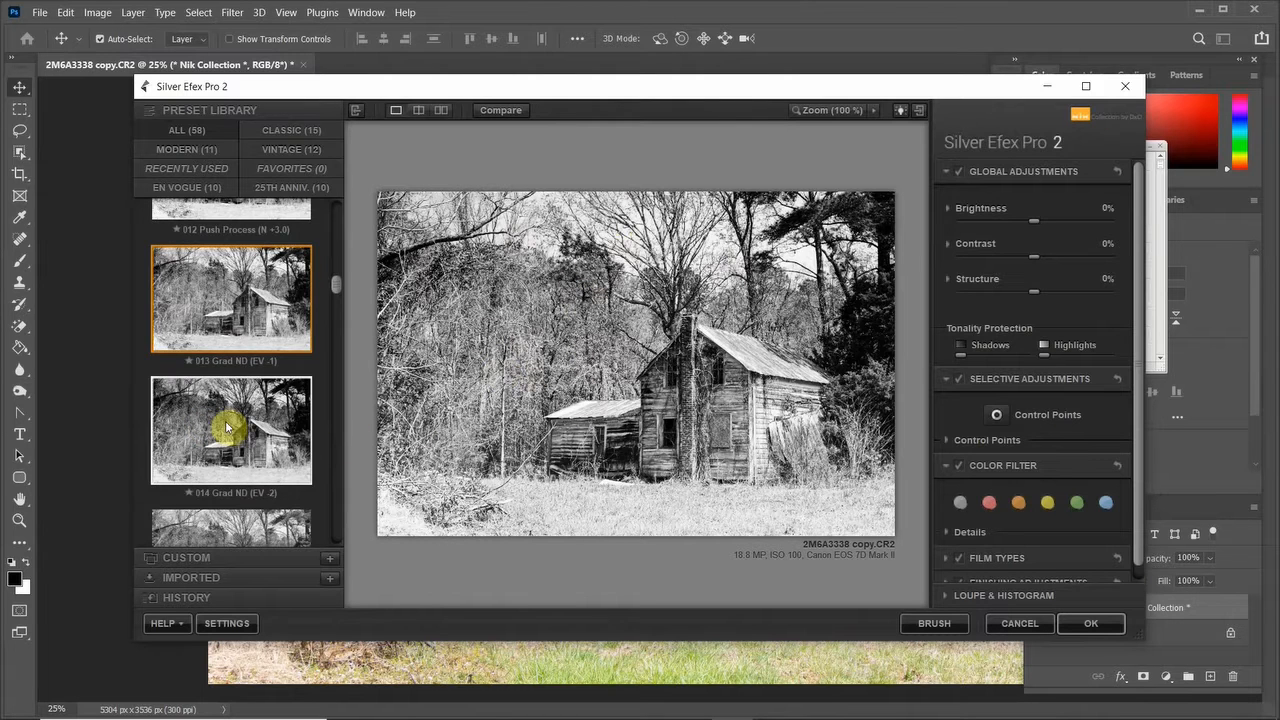
{"action": "scroll", "coordinate": [228, 395], "scroll_direction": "down", "scroll_amount": 2}
{"action": "scroll", "coordinate": [205, 355], "scroll_direction": "down", "scroll_amount": 4}
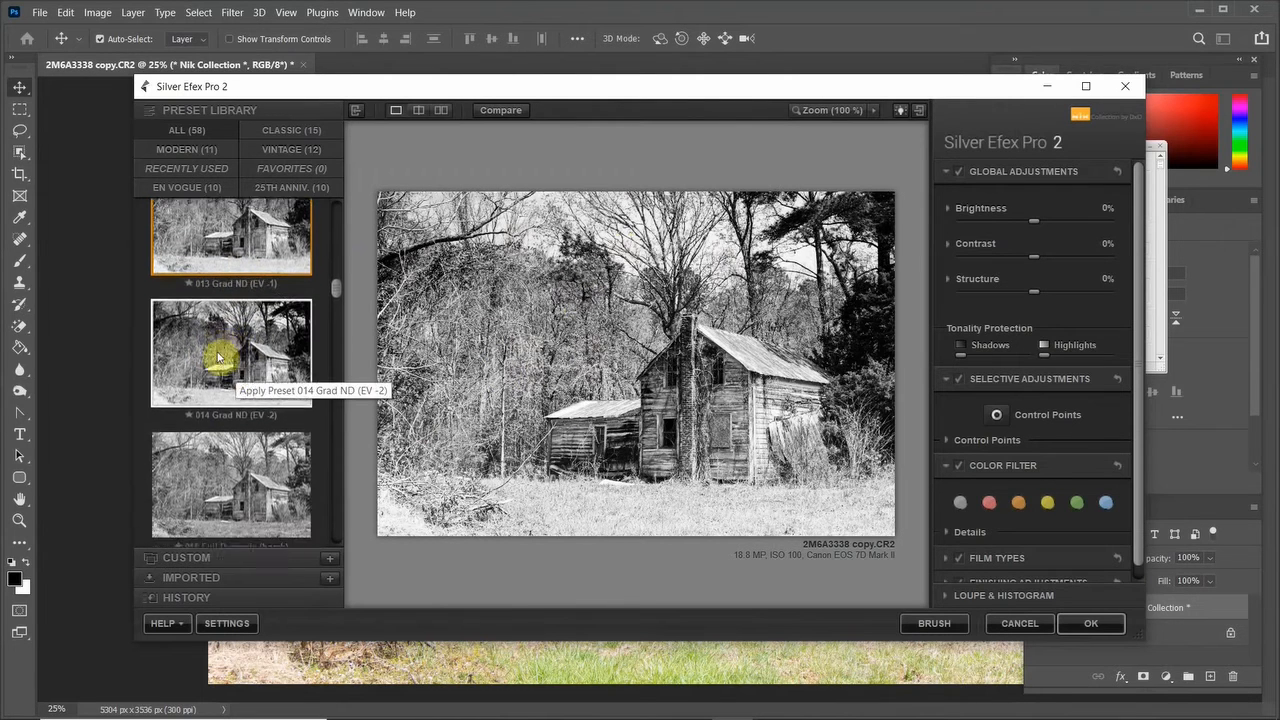
{"action": "left_click", "coordinate": [207, 418]}
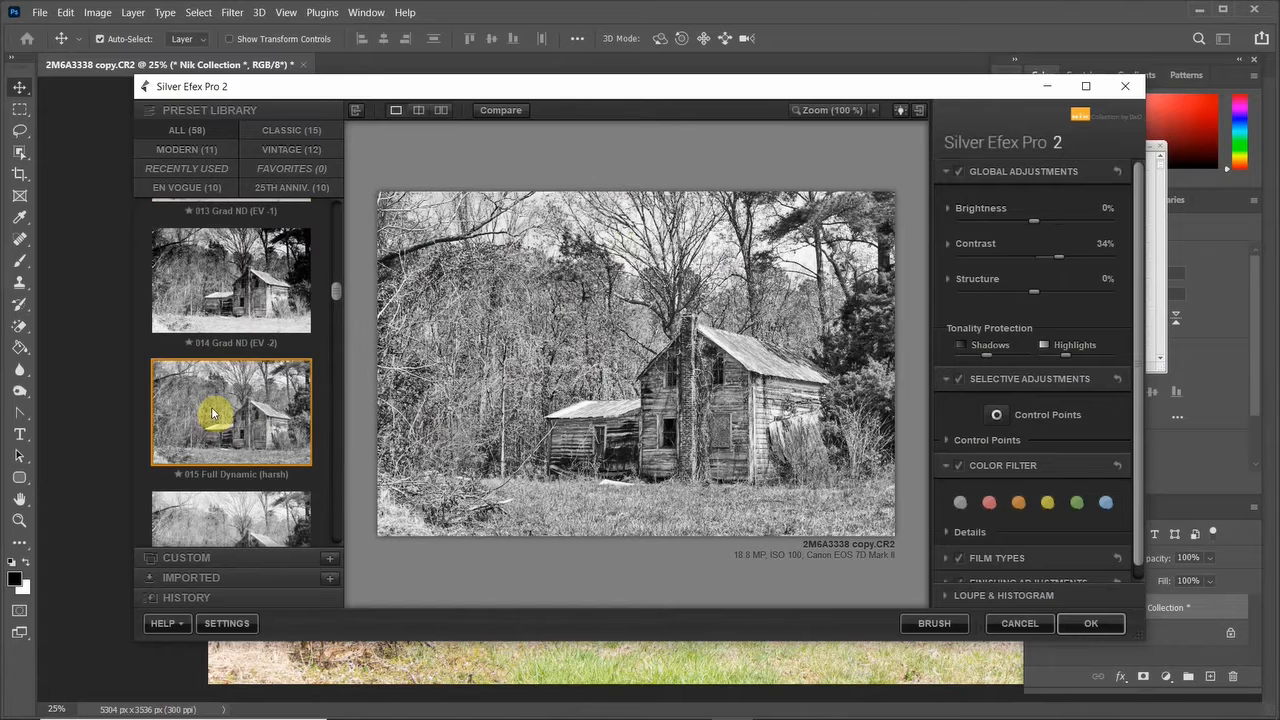
{"action": "scroll", "coordinate": [210, 420], "scroll_direction": "down", "scroll_amount": 3}
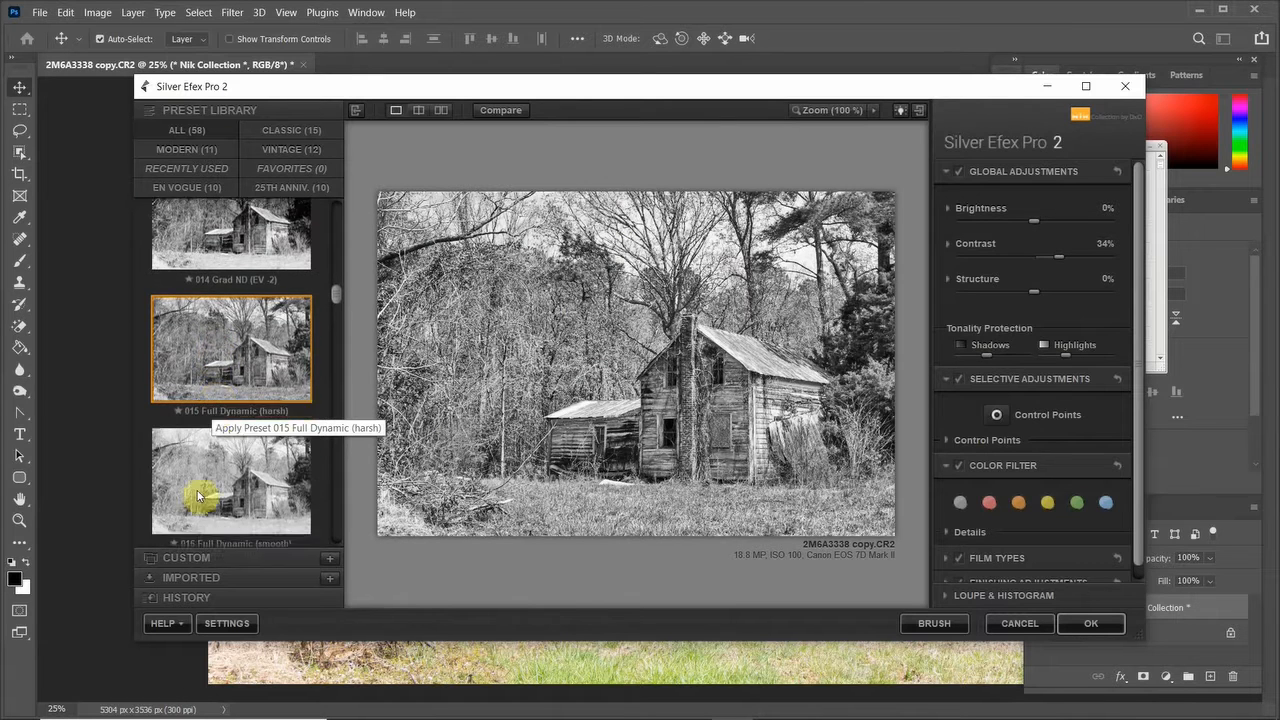
{"action": "left_click", "coordinate": [199, 466]}
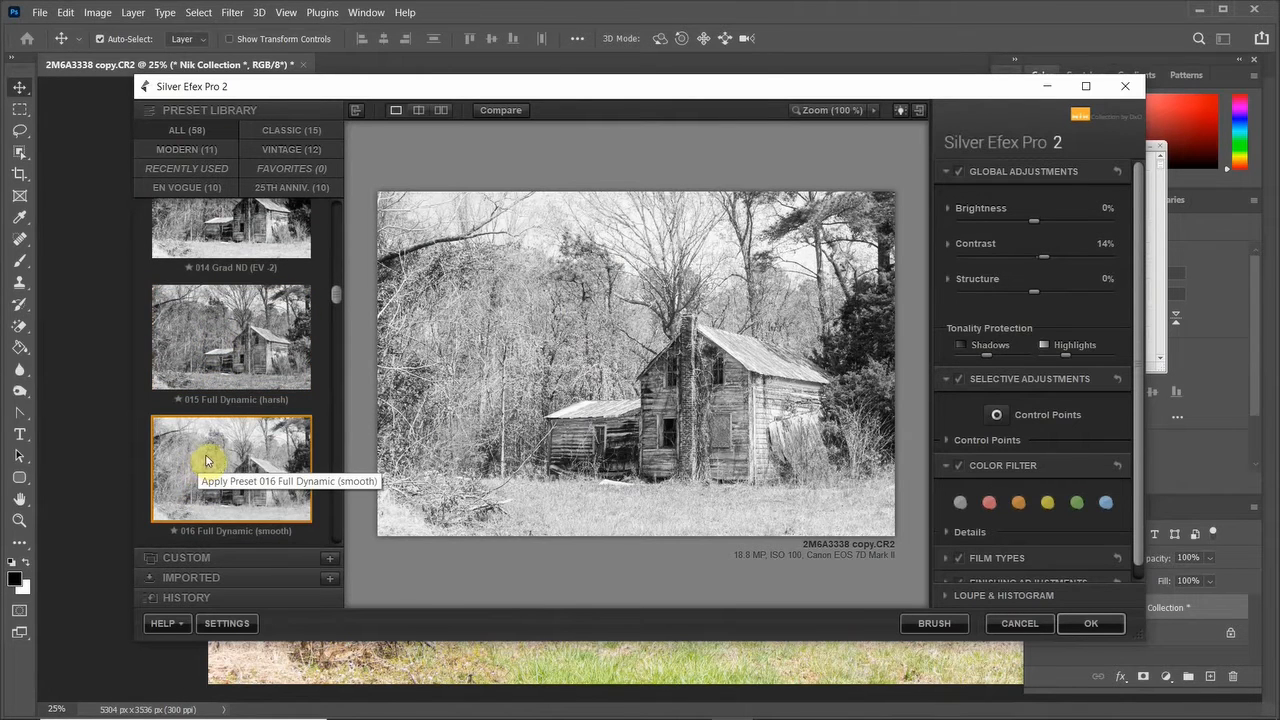
Step: Preview the 017 Full Spectrum and 018 Full Spectrum Inverse presets on the photo
{"action": "scroll", "coordinate": [212, 446], "scroll_direction": "down", "scroll_amount": 5}
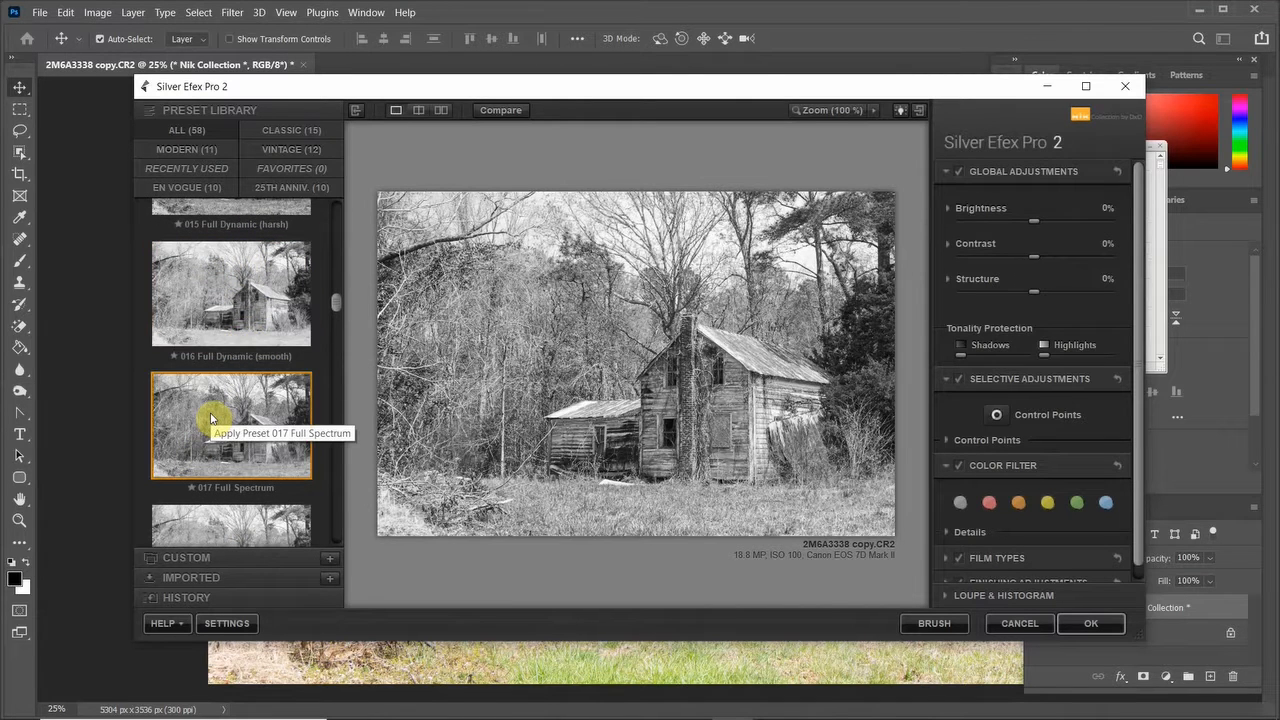
{"action": "scroll", "coordinate": [211, 418], "scroll_direction": "down", "scroll_amount": 3}
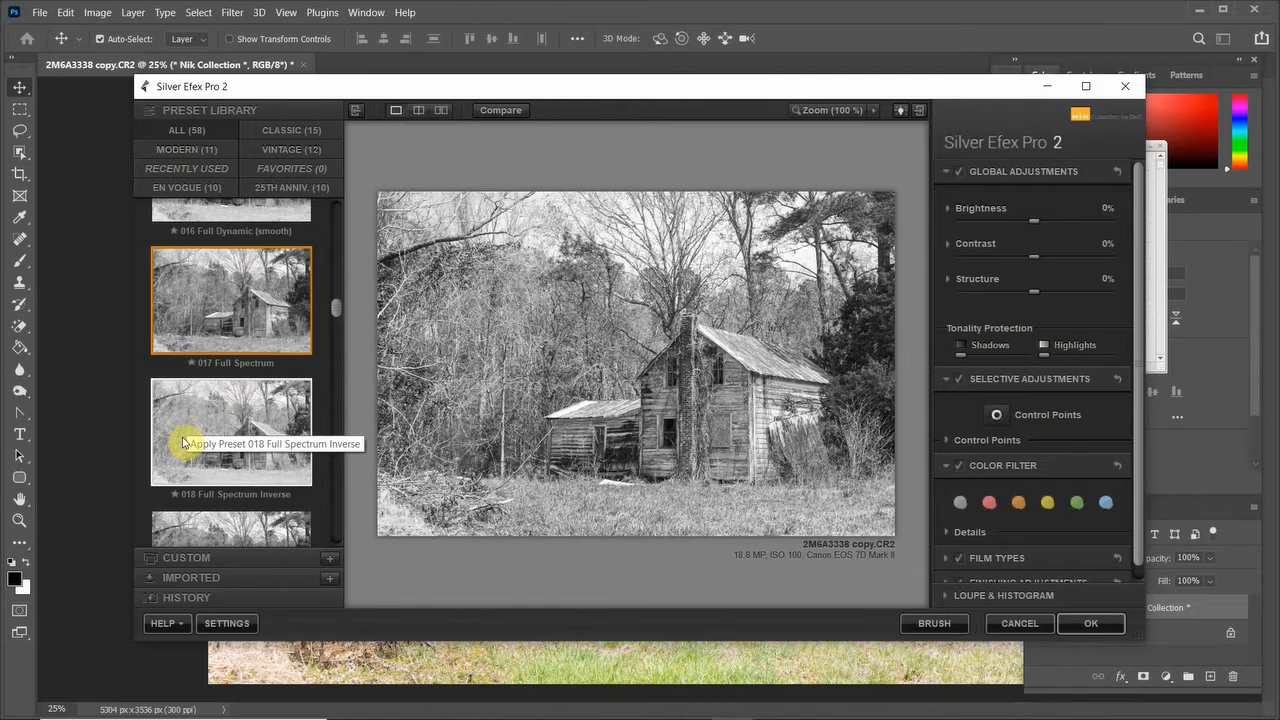
{"action": "left_click", "coordinate": [183, 441]}
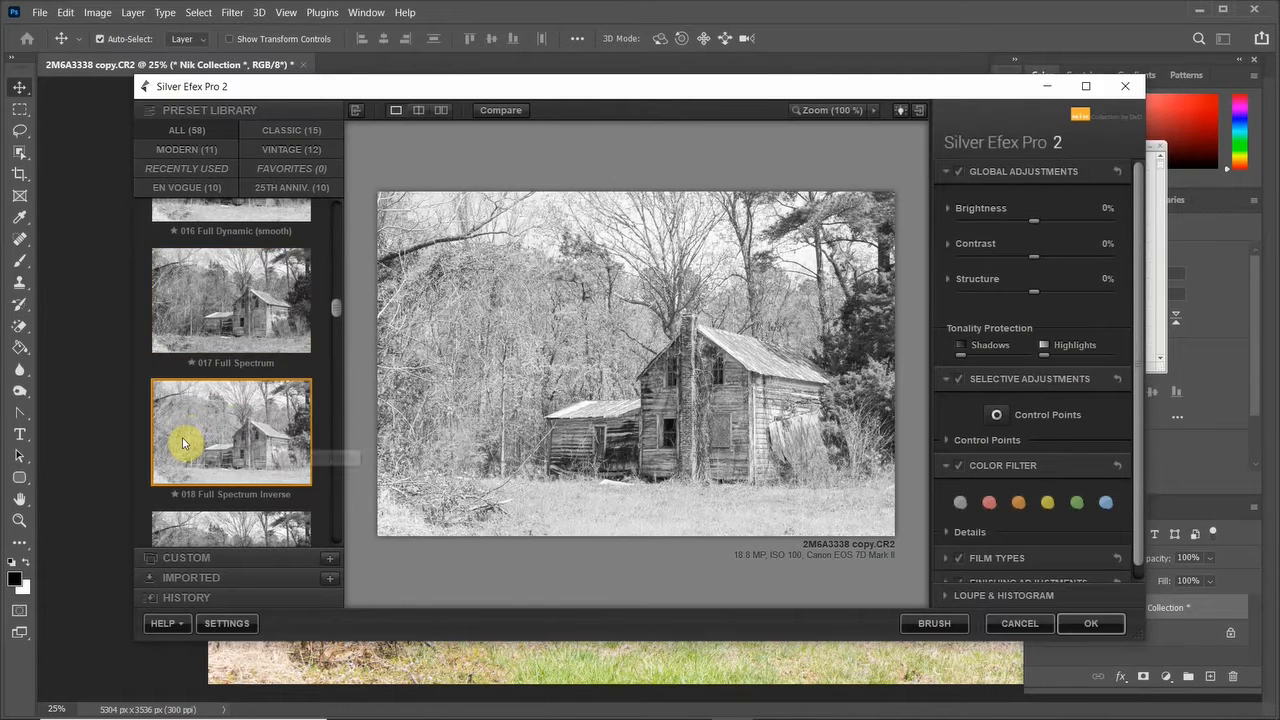
Step: Apply the 019 Fine Art Process preset to the photo
{"action": "scroll", "coordinate": [220, 420], "scroll_direction": "down", "scroll_amount": 3}
{"action": "scroll", "coordinate": [237, 370], "scroll_direction": "down", "scroll_amount": 1}
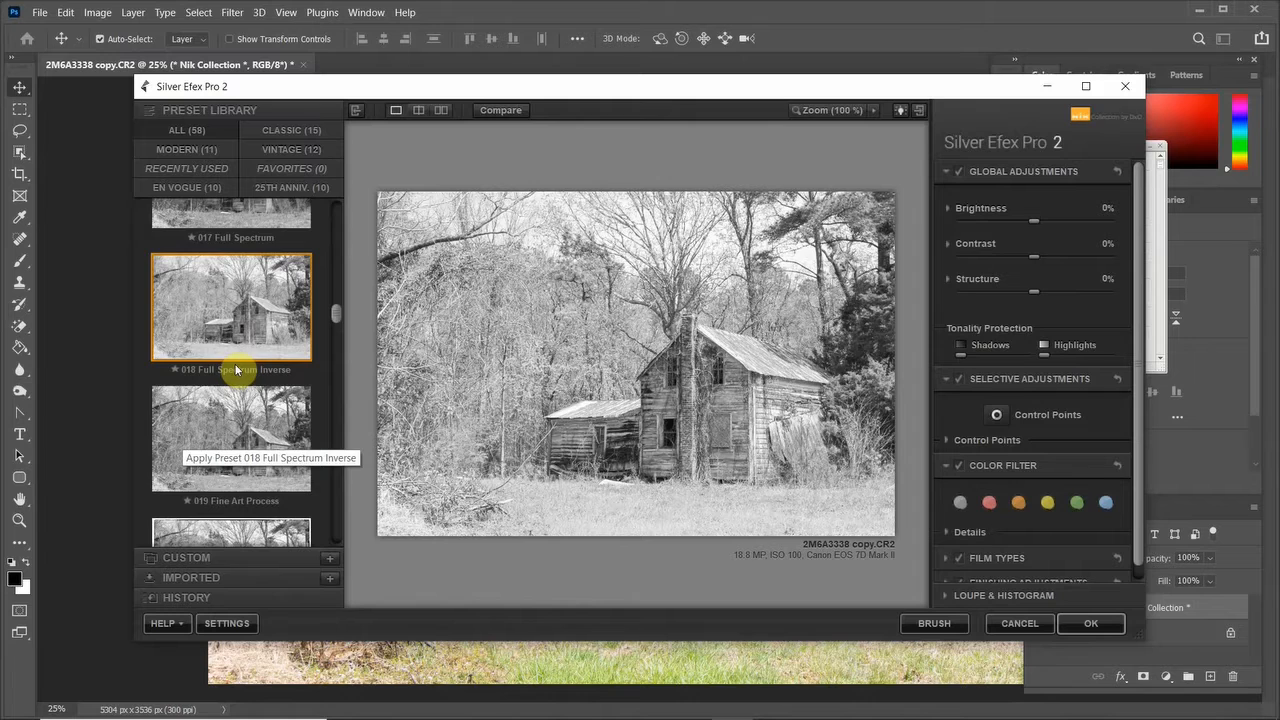
{"action": "left_click", "coordinate": [218, 421]}
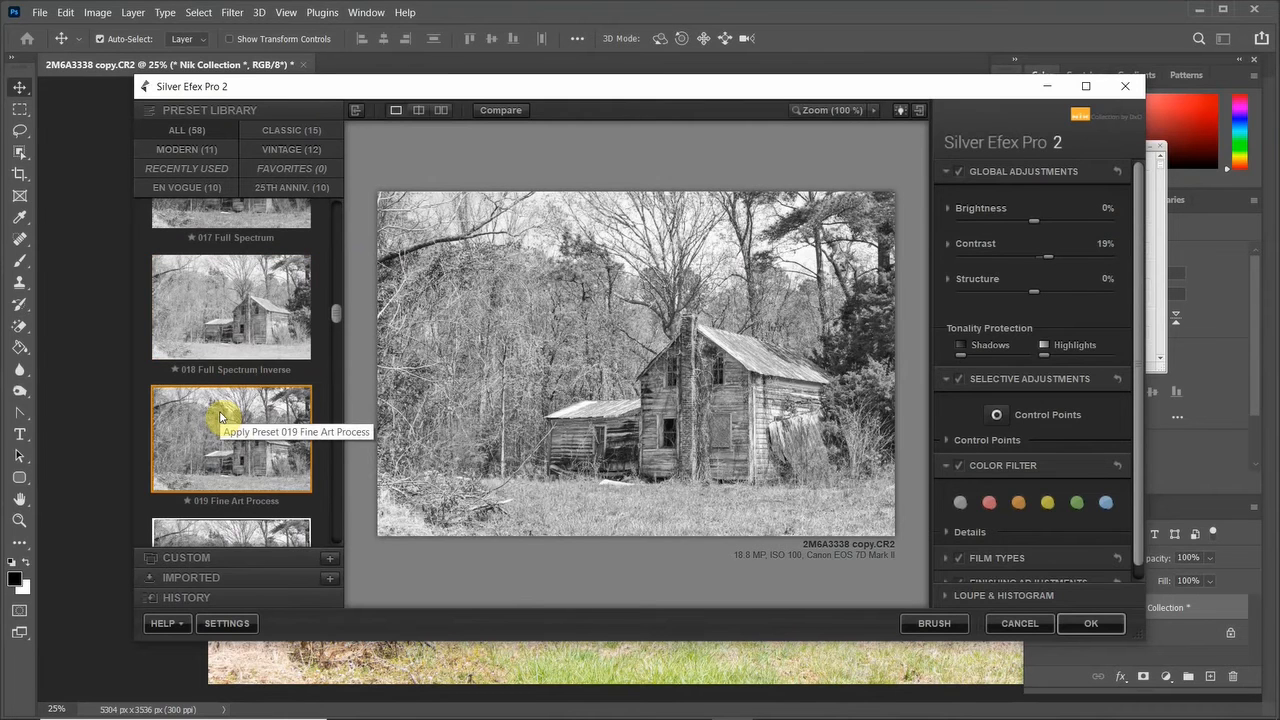
{"action": "scroll", "coordinate": [200, 440], "scroll_direction": "down", "scroll_amount": 4}
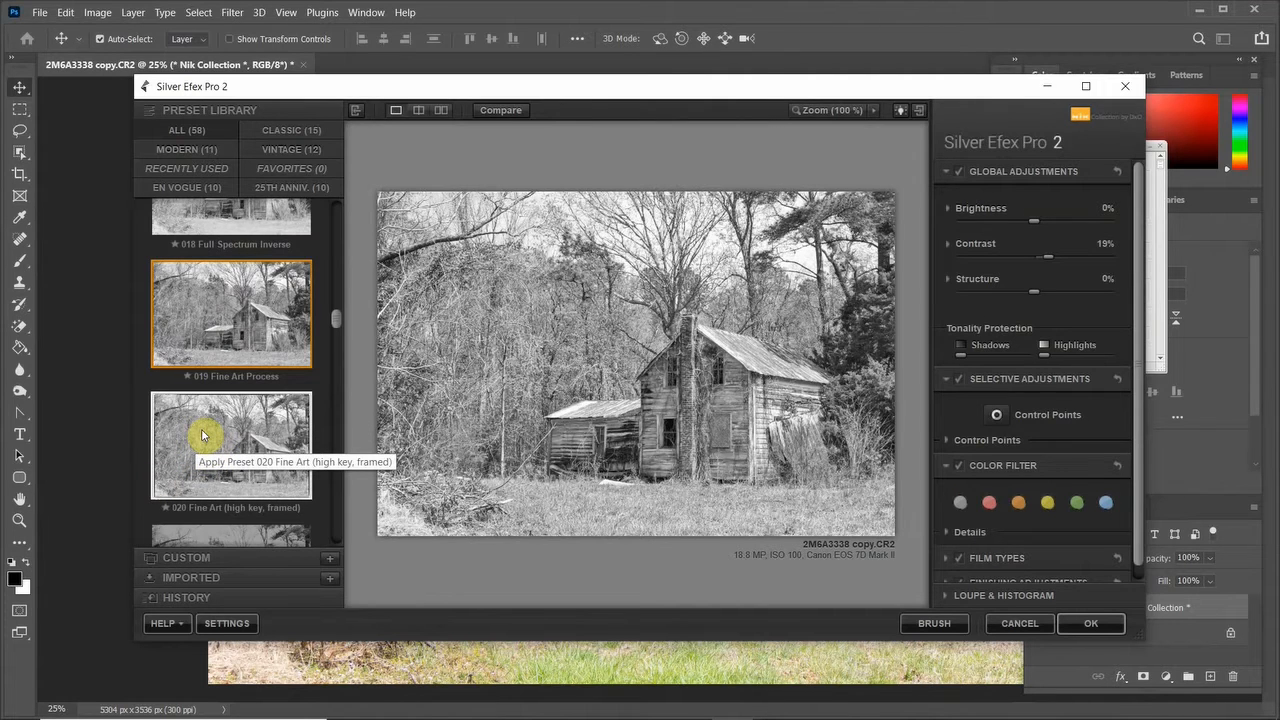
Step: Preview the 020 Fine Art (high key, framed) preset on the photo, followed by 023 Wet Rocks
{"action": "left_click", "coordinate": [201, 434]}
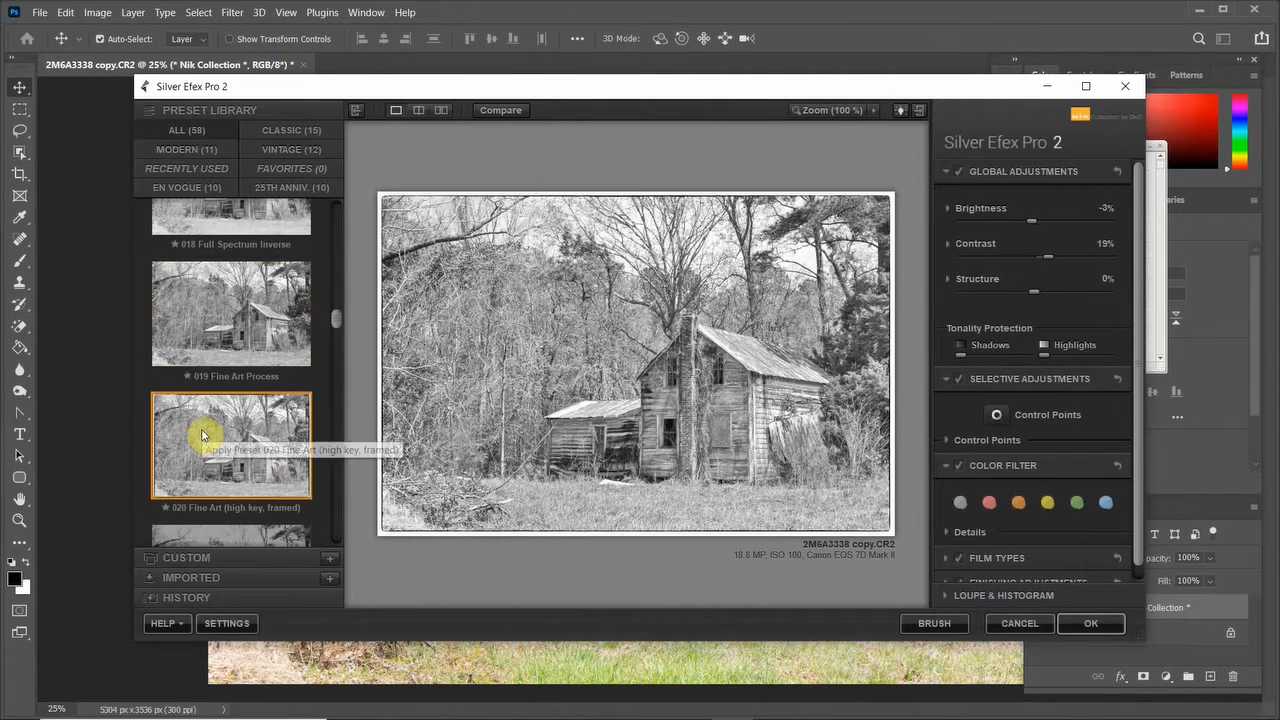
{"action": "scroll", "coordinate": [212, 407], "scroll_direction": "down", "scroll_amount": 3}
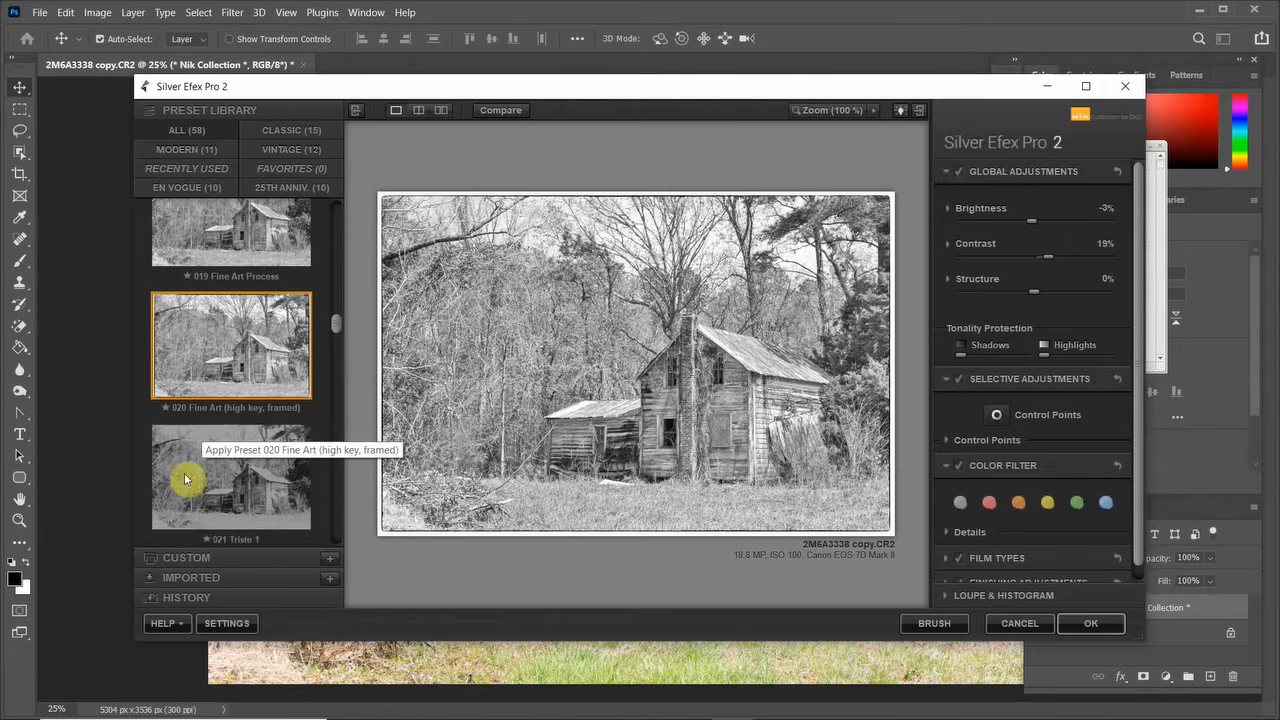
{"action": "scroll", "coordinate": [214, 479], "scroll_direction": "down", "scroll_amount": 8}
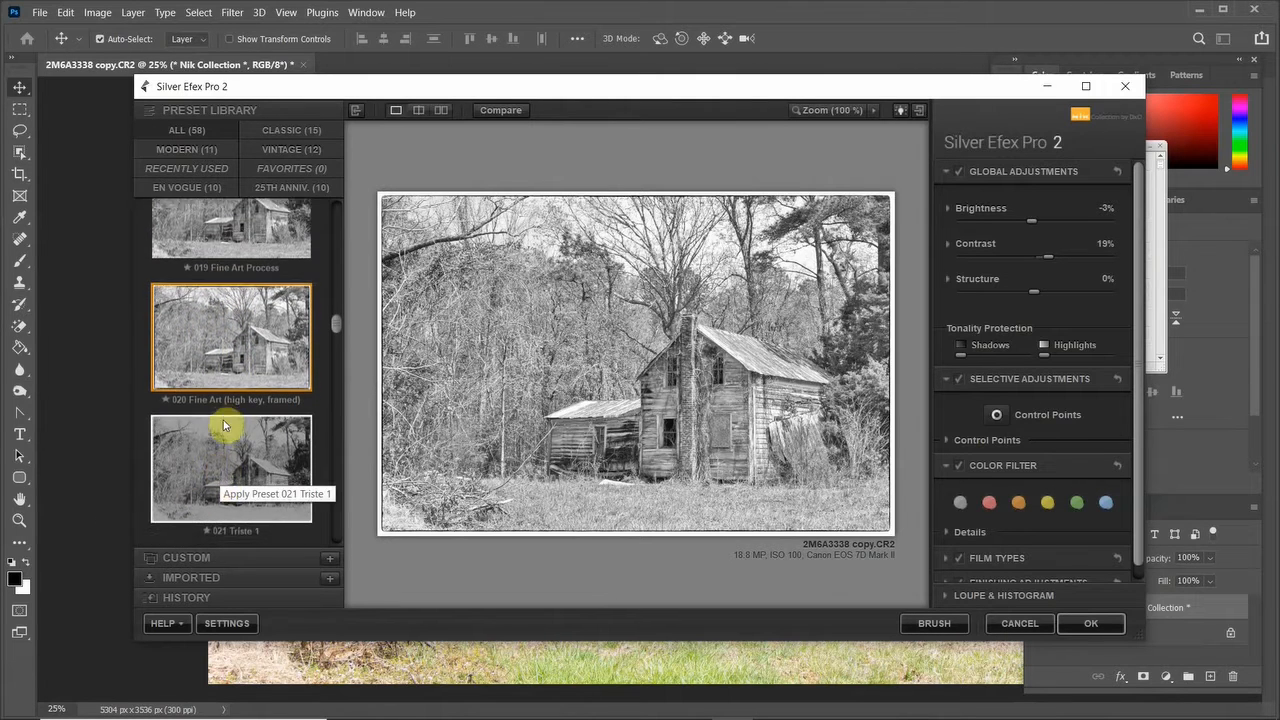
{"action": "scroll", "coordinate": [224, 422], "scroll_direction": "down", "scroll_amount": 2}
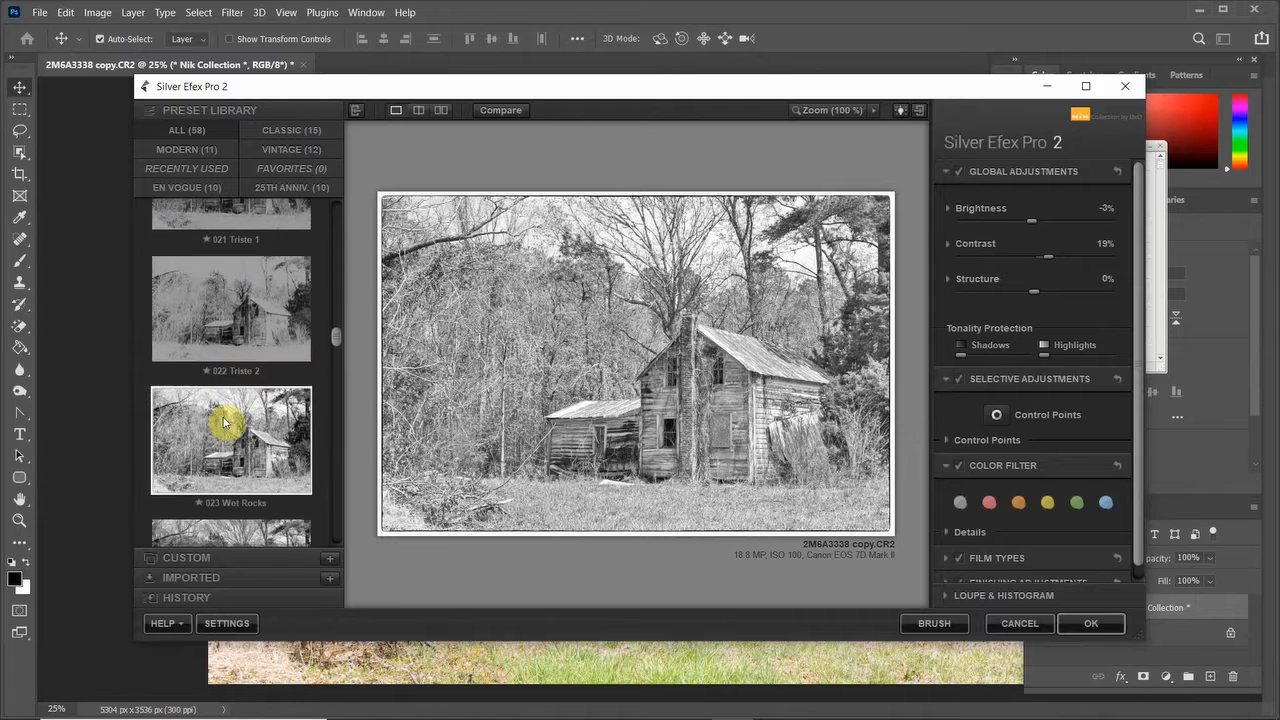
{"action": "left_click", "coordinate": [212, 445]}
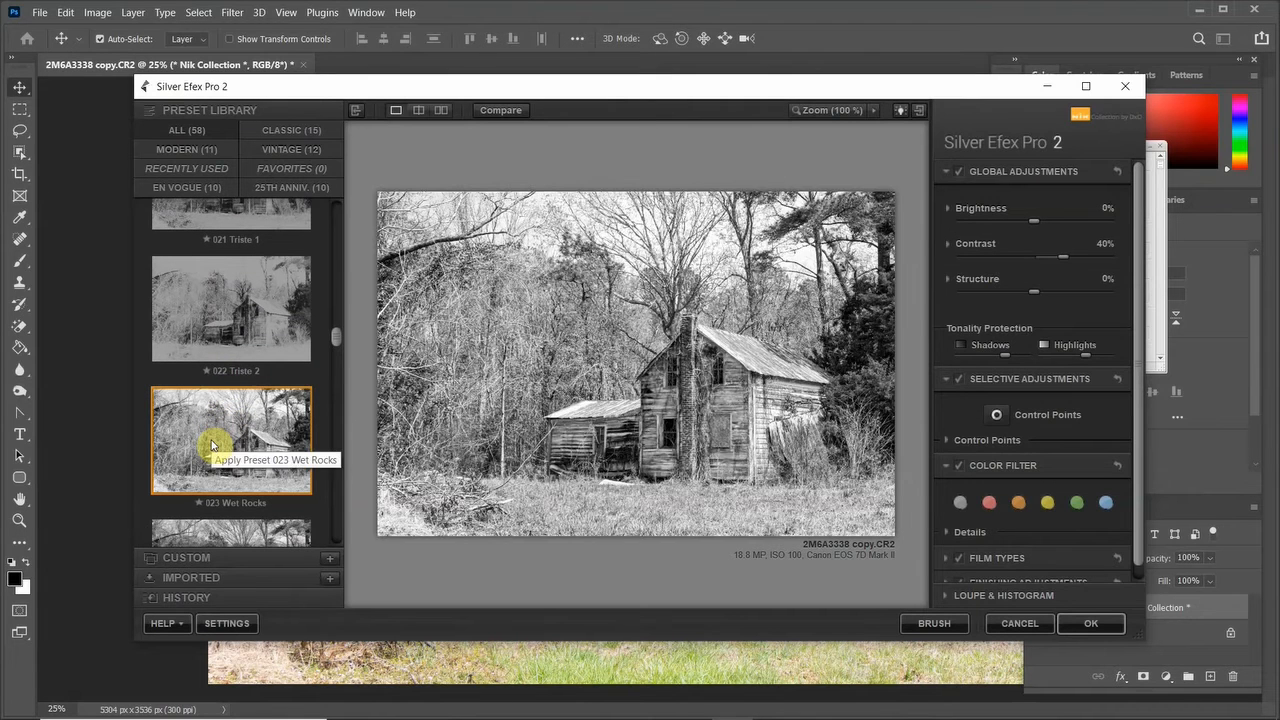
Step: Preview the 026 Dark Sepia and 027 Soft Sepia presets on the photo
{"action": "scroll", "coordinate": [212, 445], "scroll_direction": "down", "scroll_amount": 10}
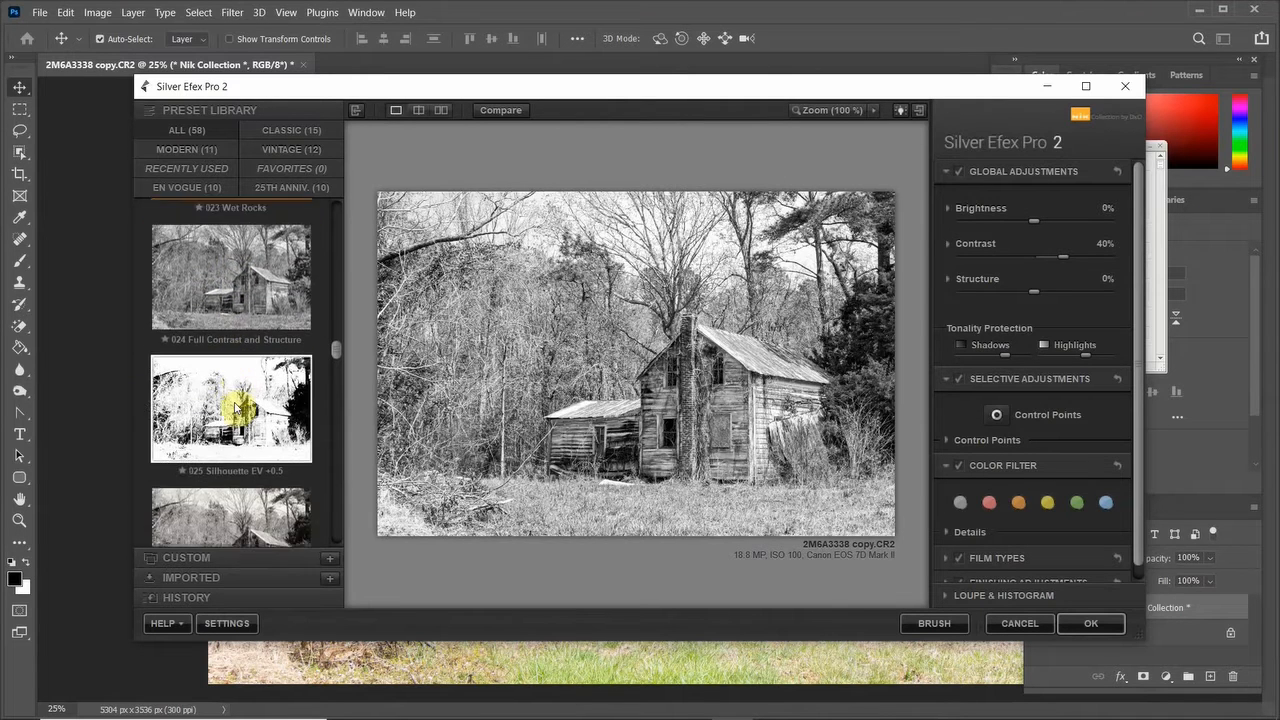
{"action": "scroll", "coordinate": [236, 405], "scroll_direction": "down", "scroll_amount": 3}
{"action": "left_click", "coordinate": [212, 462]}
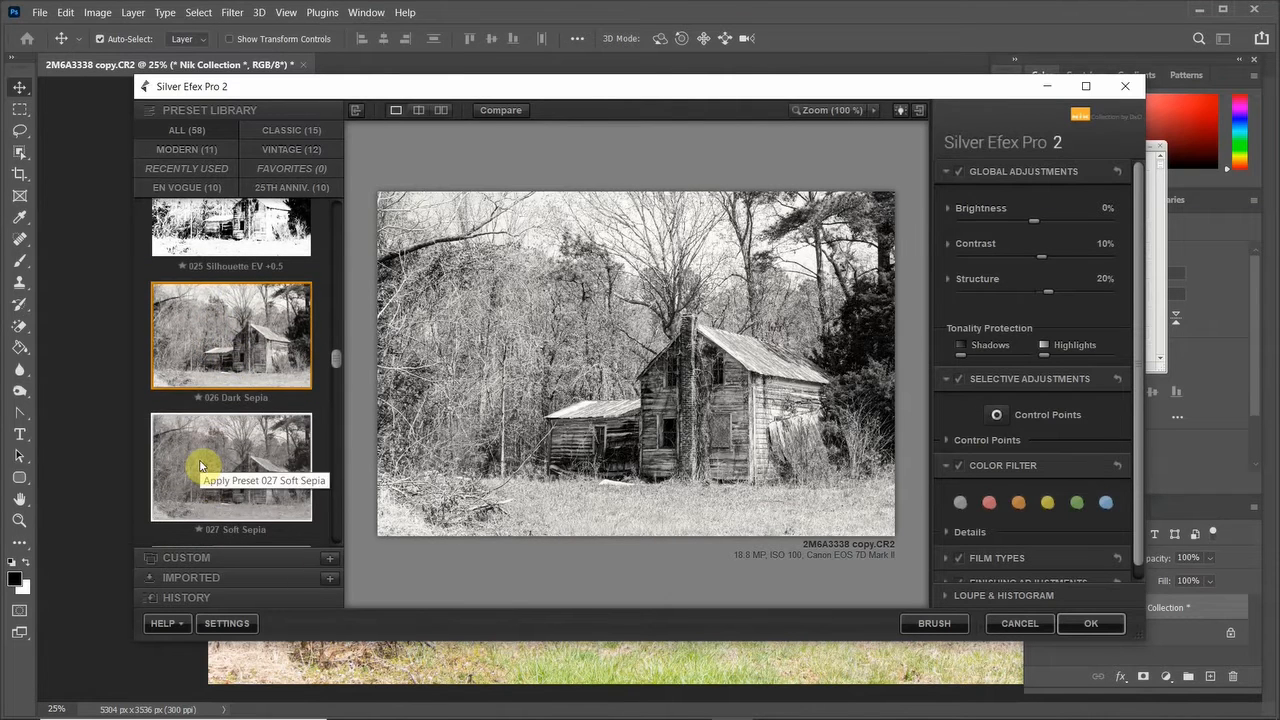
{"action": "left_click", "coordinate": [199, 465]}
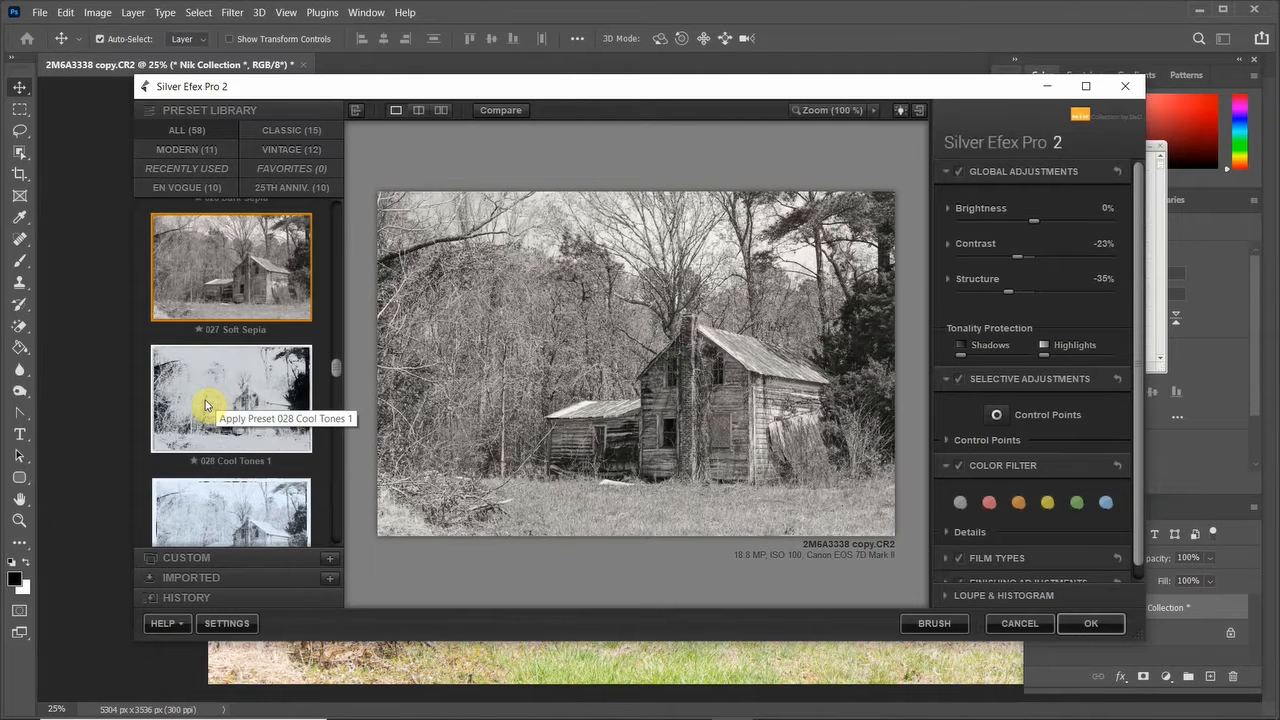
Step: Preview the 028 Cool Tones 1 and 029 Cool Tones 2 presets on the photo
{"action": "left_click", "coordinate": [206, 404]}
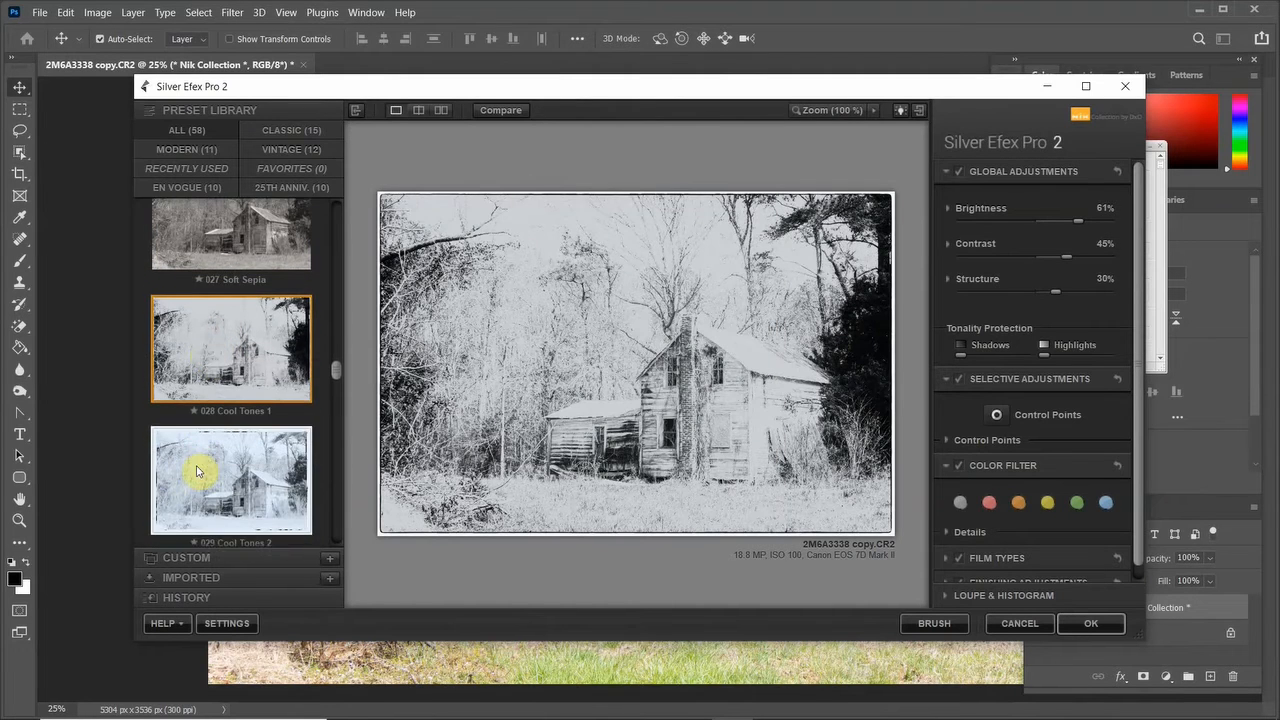
{"action": "left_click", "coordinate": [197, 471]}
{"action": "scroll", "coordinate": [219, 426], "scroll_direction": "down", "scroll_amount": 5}
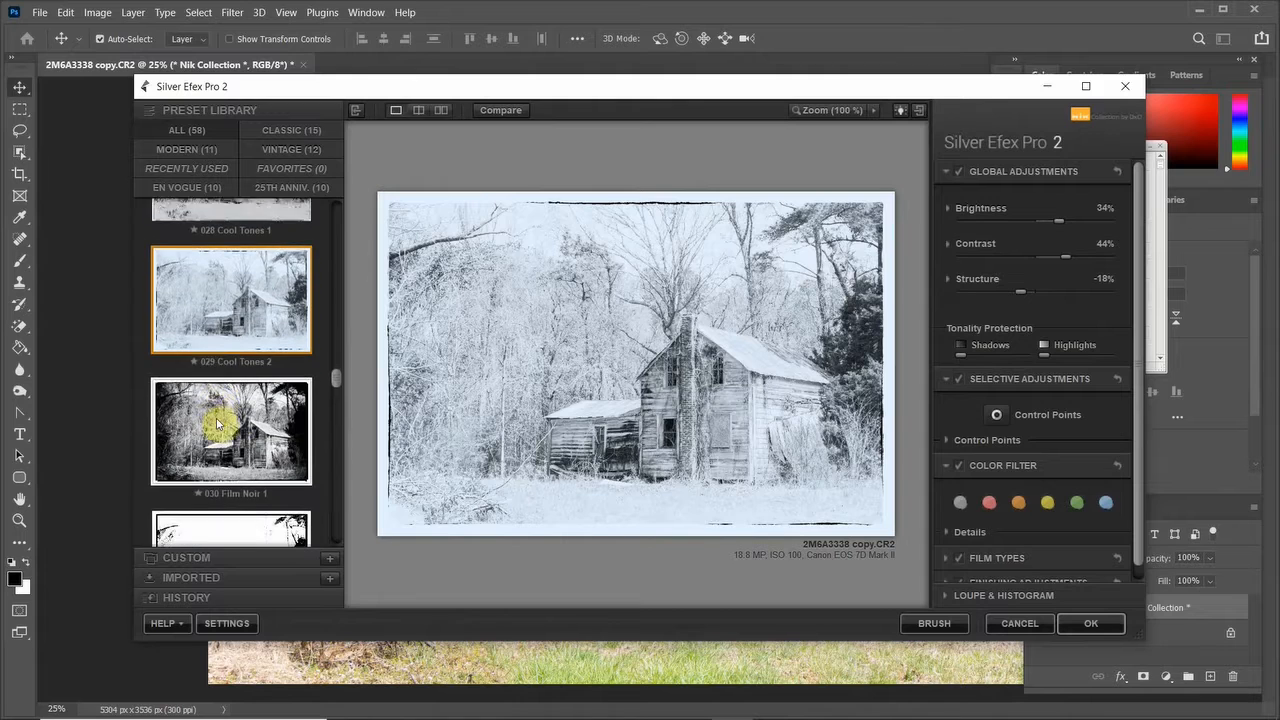
Step: Return to the 019 Fine Art Process preset and render the black-and-white conversion onto the photo
{"action": "scroll", "coordinate": [215, 450], "scroll_direction": "up", "scroll_amount": 6}
{"action": "scroll", "coordinate": [215, 450], "scroll_direction": "up", "scroll_amount": 5}
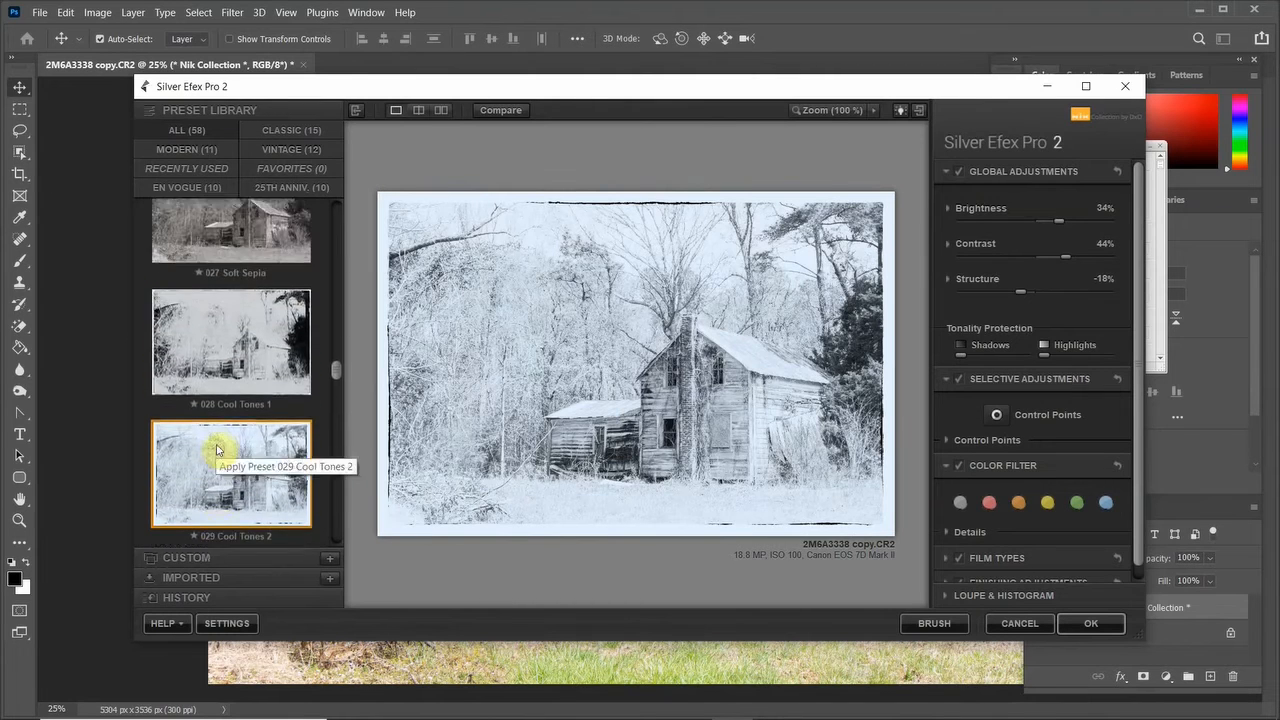
{"action": "scroll", "coordinate": [222, 477], "scroll_direction": "up", "scroll_amount": 3}
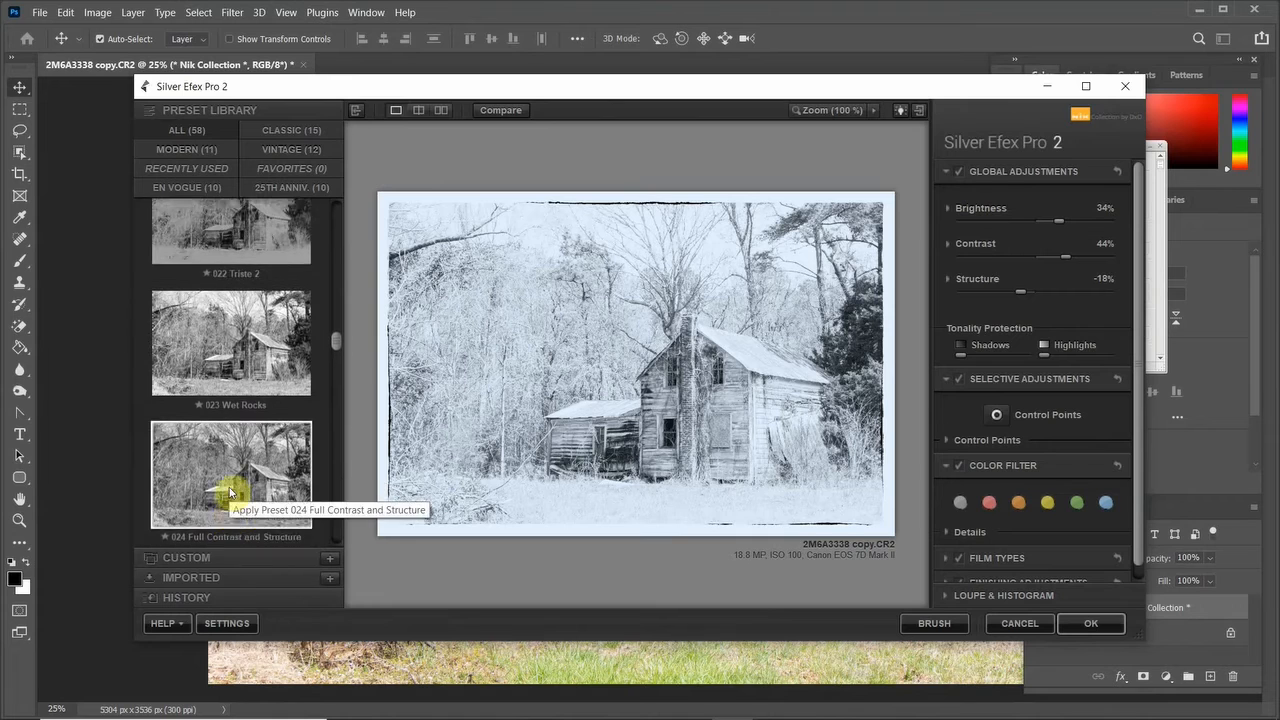
{"action": "scroll", "coordinate": [230, 492], "scroll_direction": "up", "scroll_amount": 5}
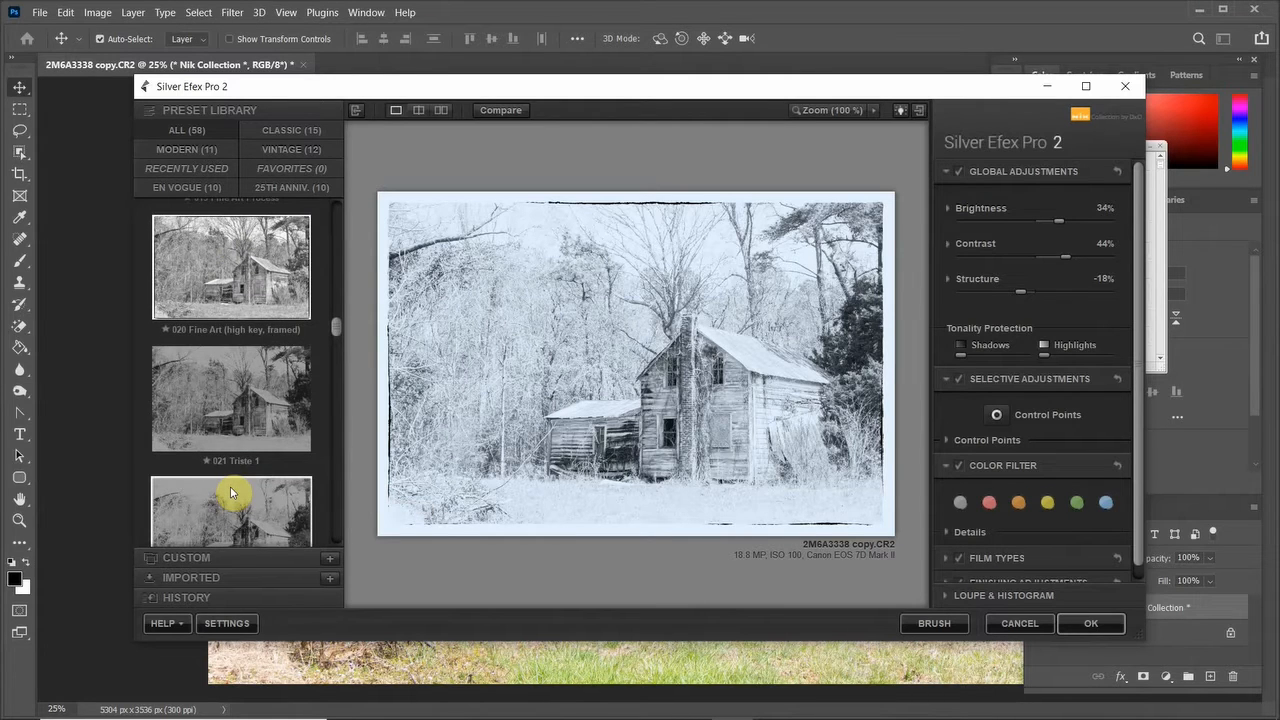
{"action": "scroll", "coordinate": [230, 492], "scroll_direction": "up", "scroll_amount": 4}
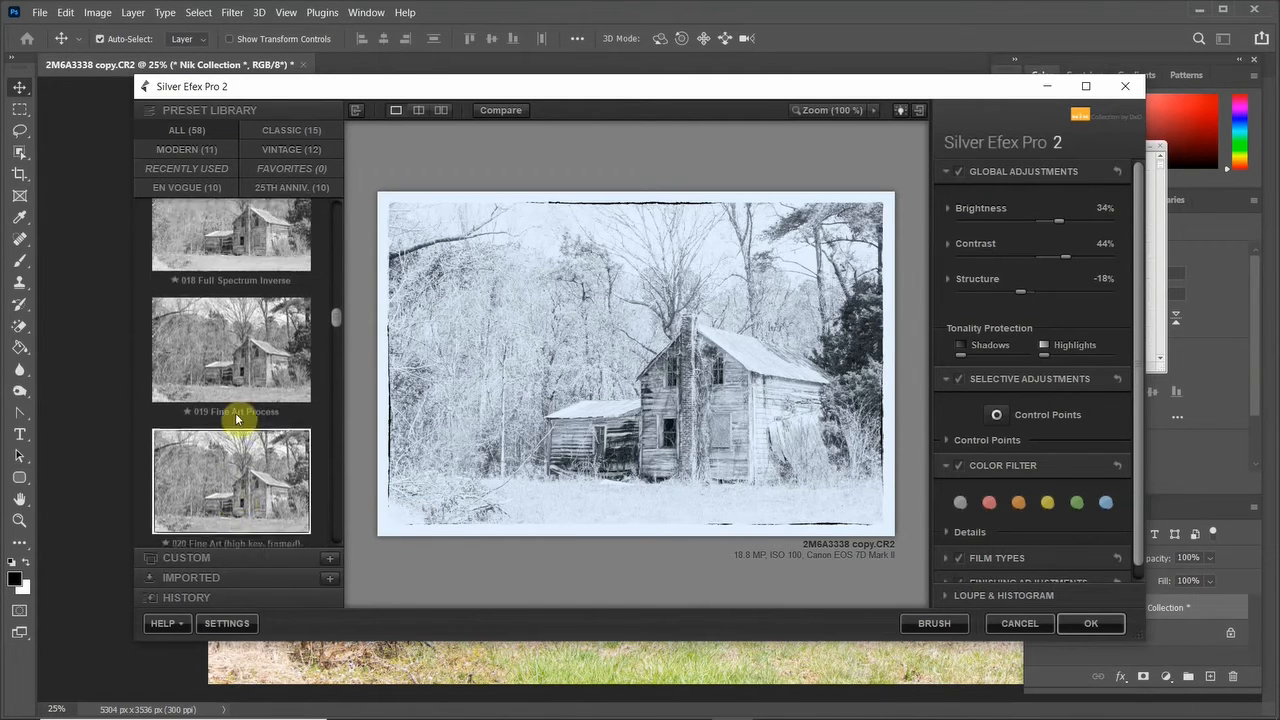
{"action": "left_click", "coordinate": [230, 350]}
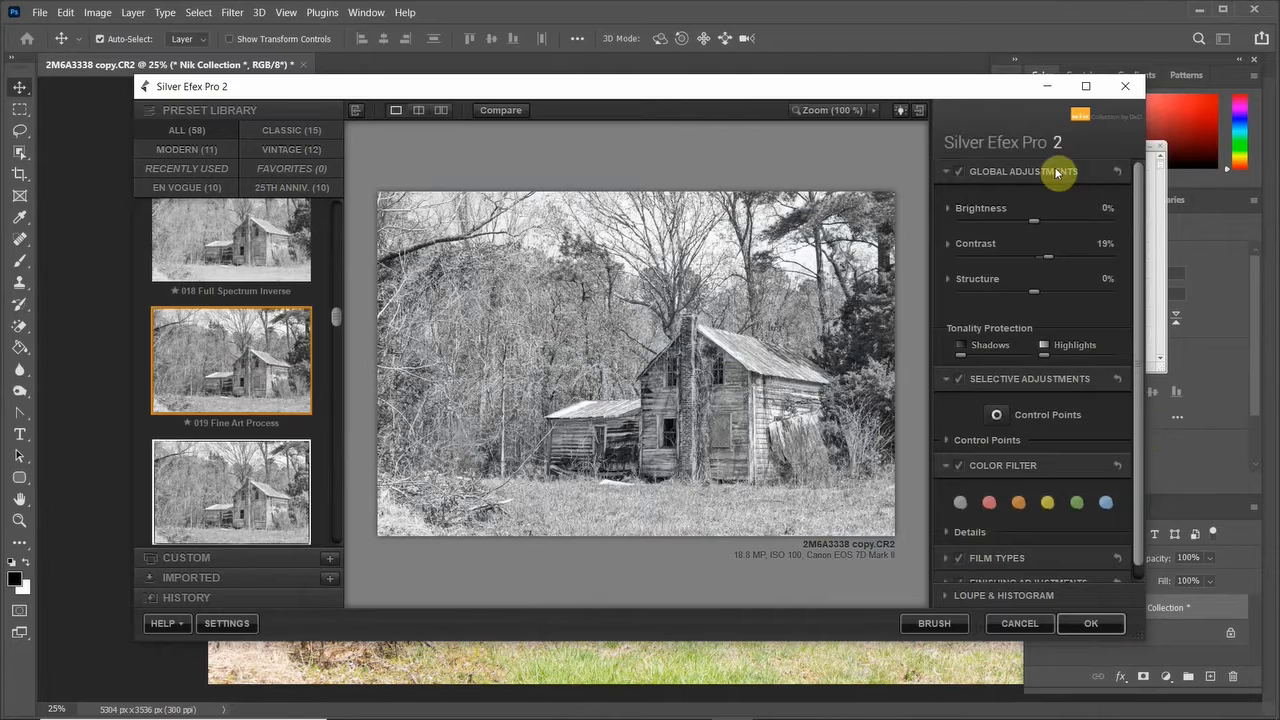
{"action": "left_click", "coordinate": [1091, 624]}
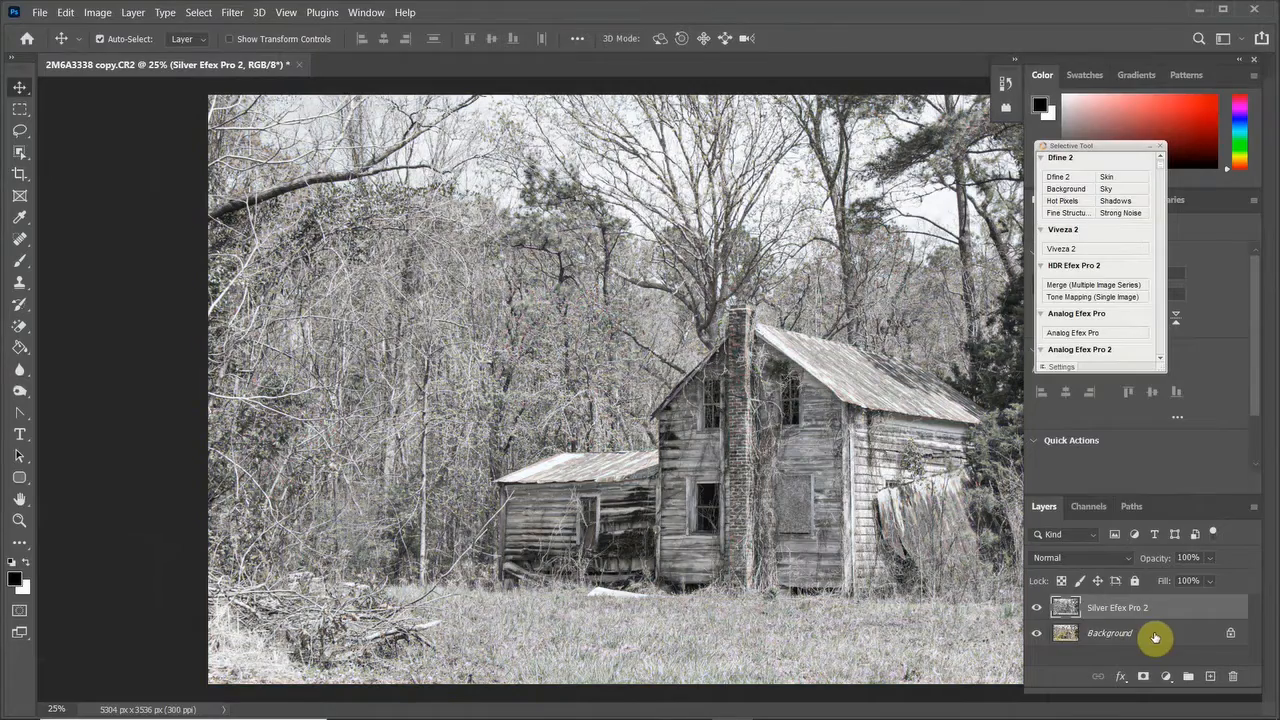
Step: Examine the detail of the house's wood siding, roof and vines up close, and return to the full photo
{"action": "scroll", "coordinate": [710, 482], "scroll_direction": "up", "scroll_amount": 1}
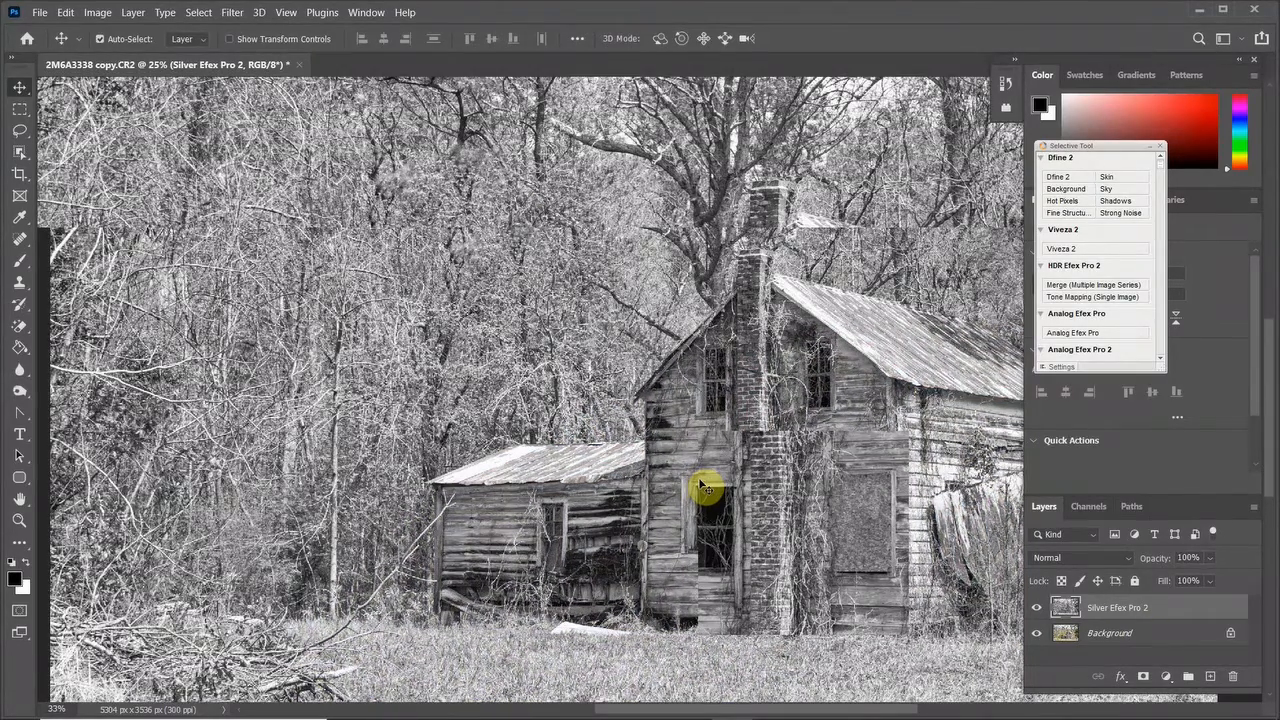
{"action": "scroll", "coordinate": [706, 487], "scroll_direction": "up", "scroll_amount": 3}
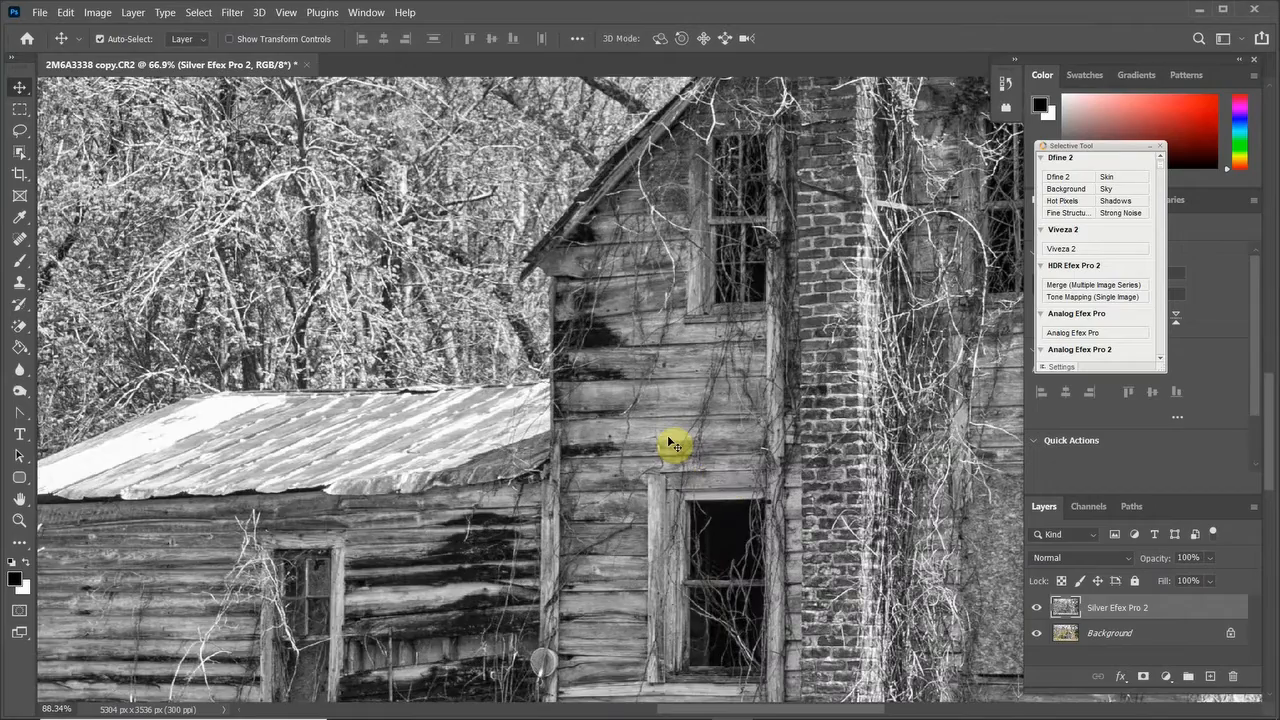
{"action": "scroll", "coordinate": [634, 417], "scroll_direction": "up", "scroll_amount": 5}
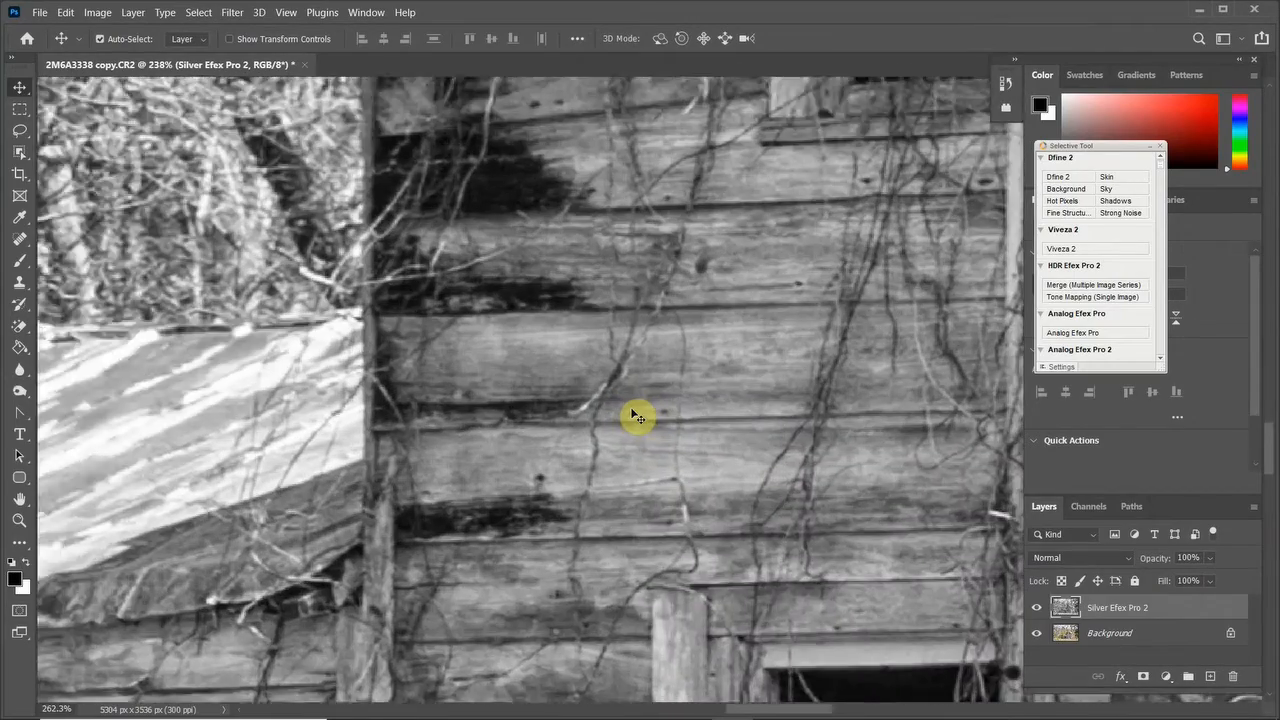
{"action": "scroll", "coordinate": [634, 417], "scroll_direction": "up", "scroll_amount": 3}
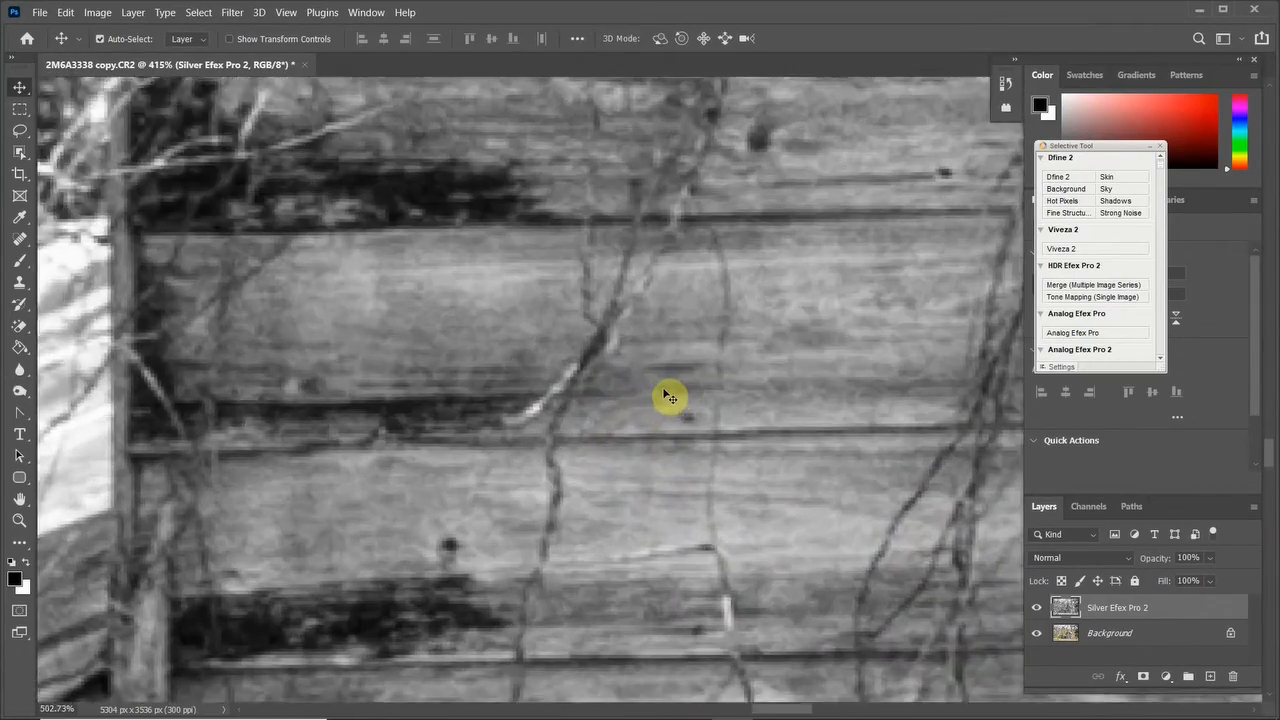
{"action": "scroll", "coordinate": [661, 391], "scroll_direction": "up", "scroll_amount": 1}
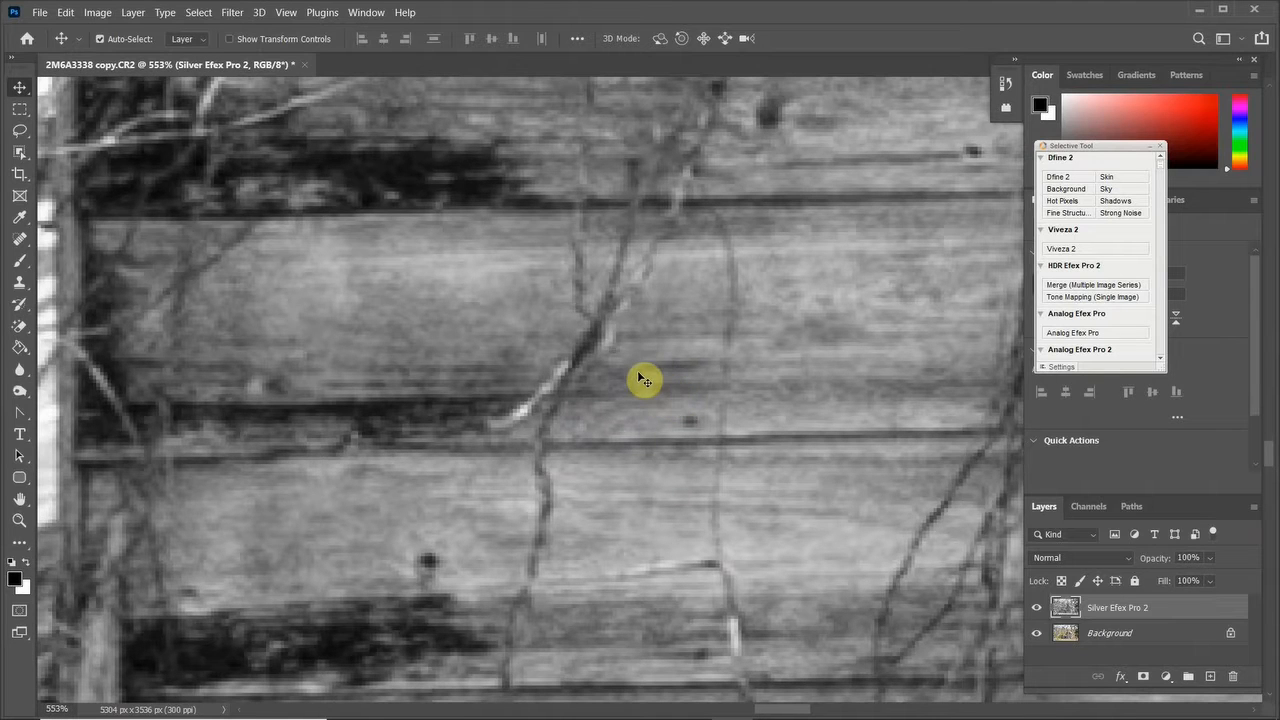
{"action": "scroll", "coordinate": [642, 352], "scroll_direction": "down", "scroll_amount": 2}
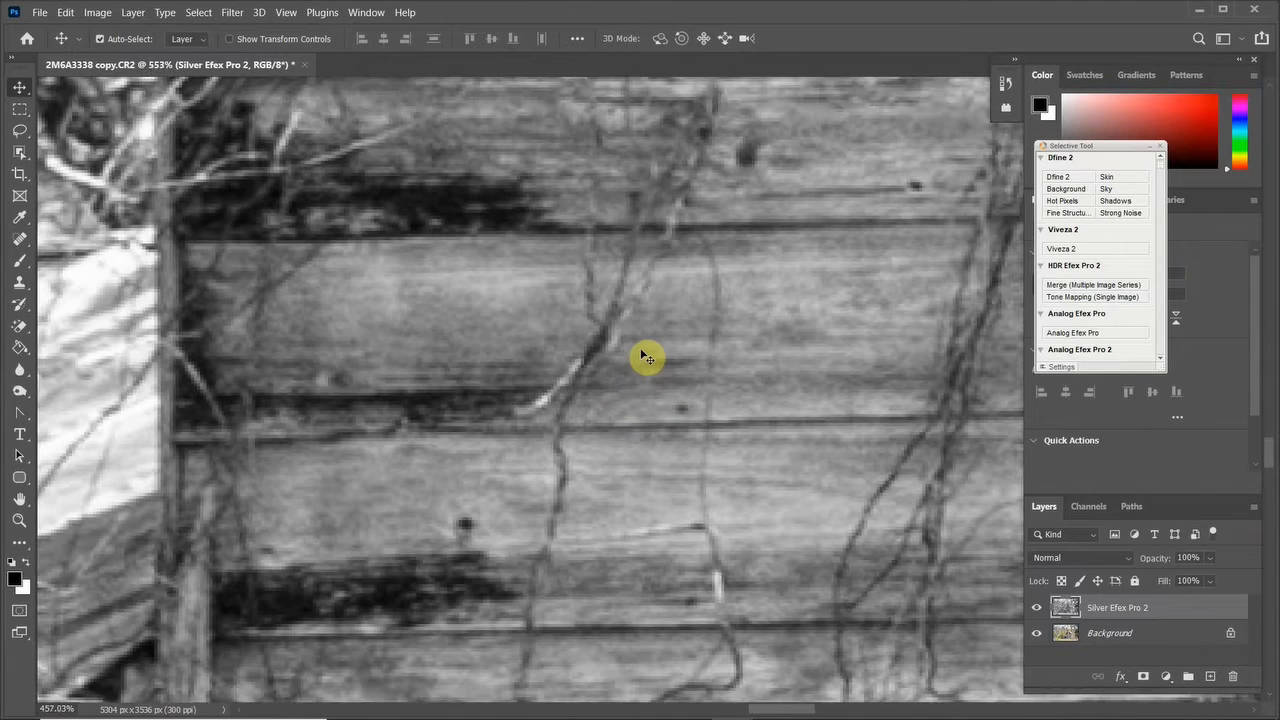
{"action": "scroll", "coordinate": [645, 357], "scroll_direction": "down", "scroll_amount": 2}
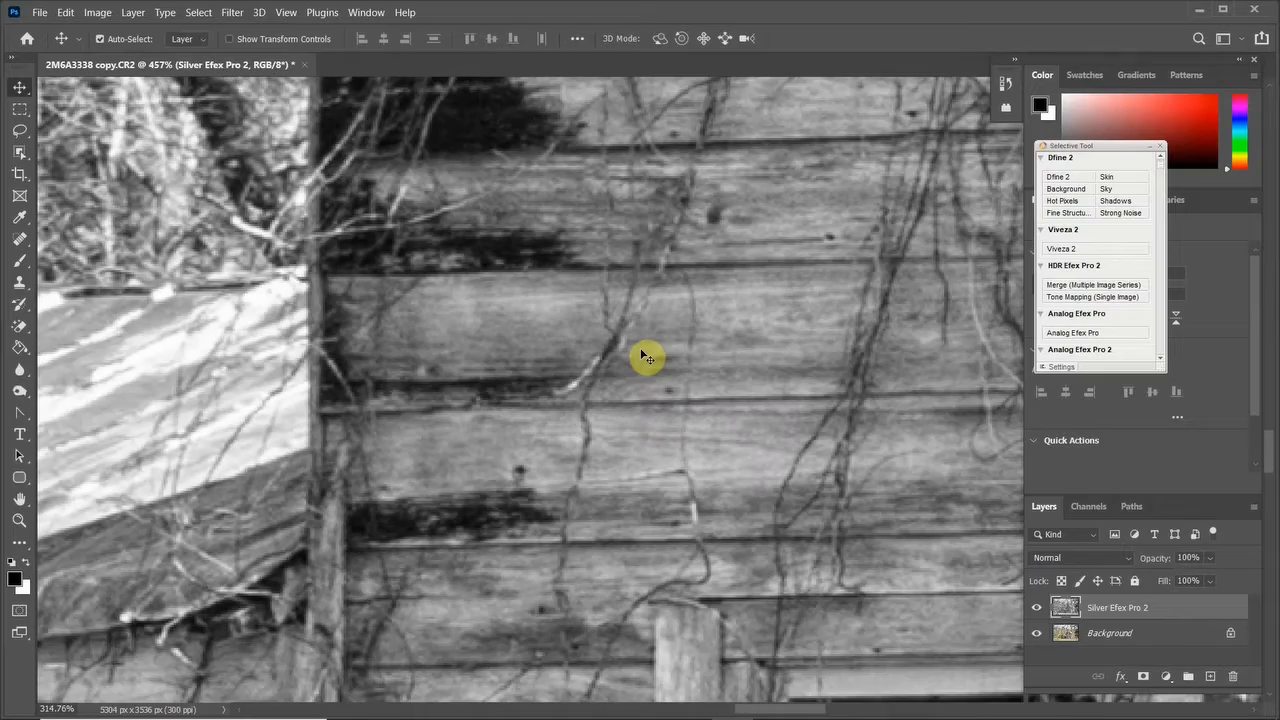
{"action": "scroll", "coordinate": [645, 357], "scroll_direction": "down", "scroll_amount": 5}
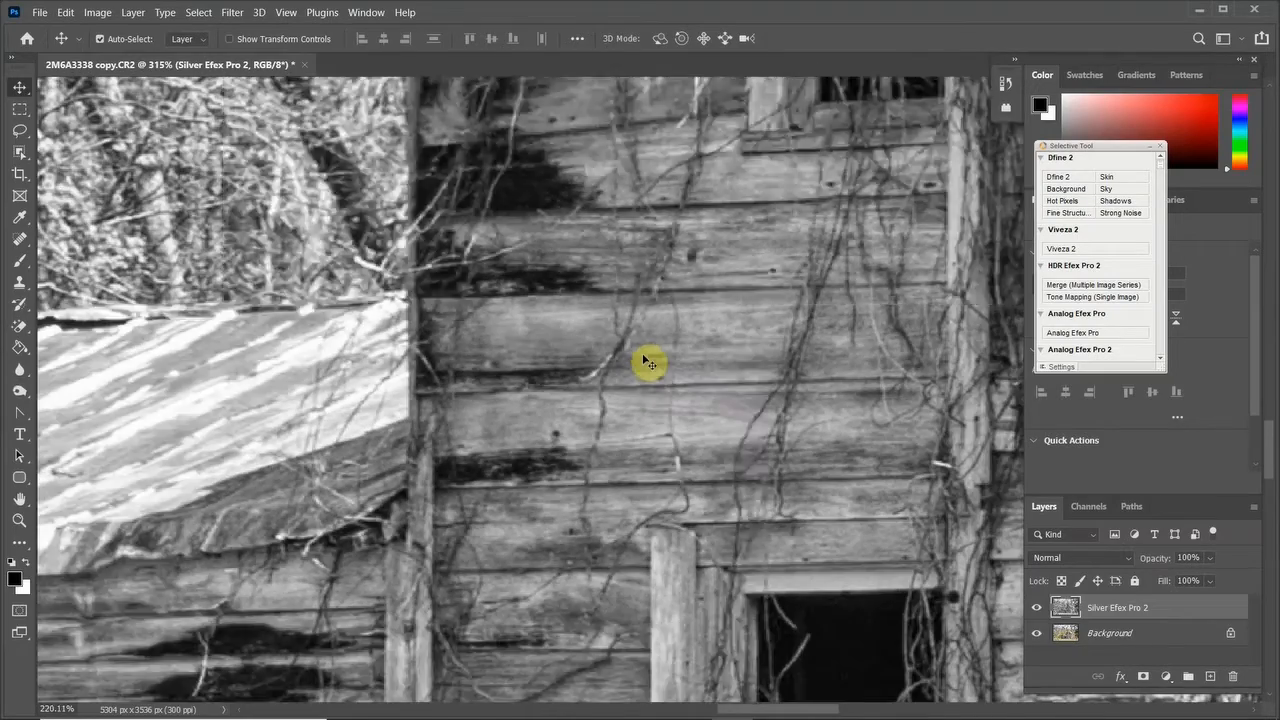
{"action": "scroll", "coordinate": [629, 369], "scroll_direction": "down", "scroll_amount": 3}
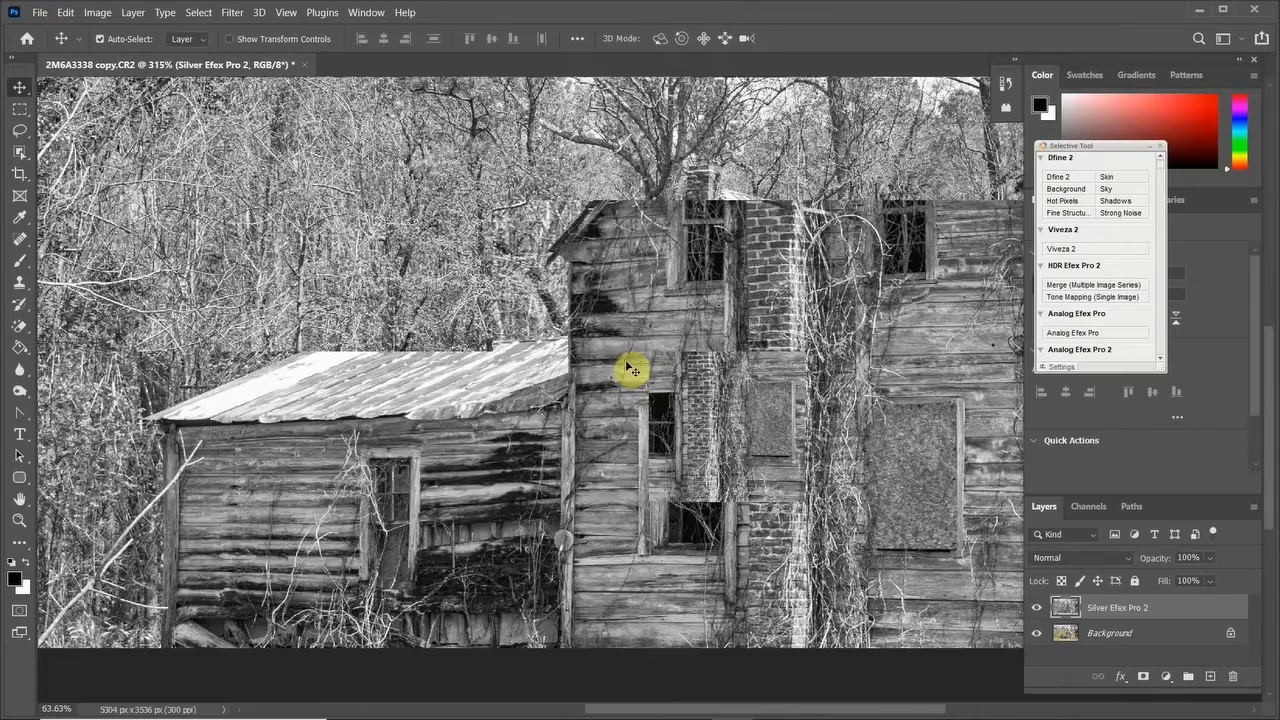
{"action": "scroll", "coordinate": [629, 369], "scroll_direction": "down", "scroll_amount": 3}
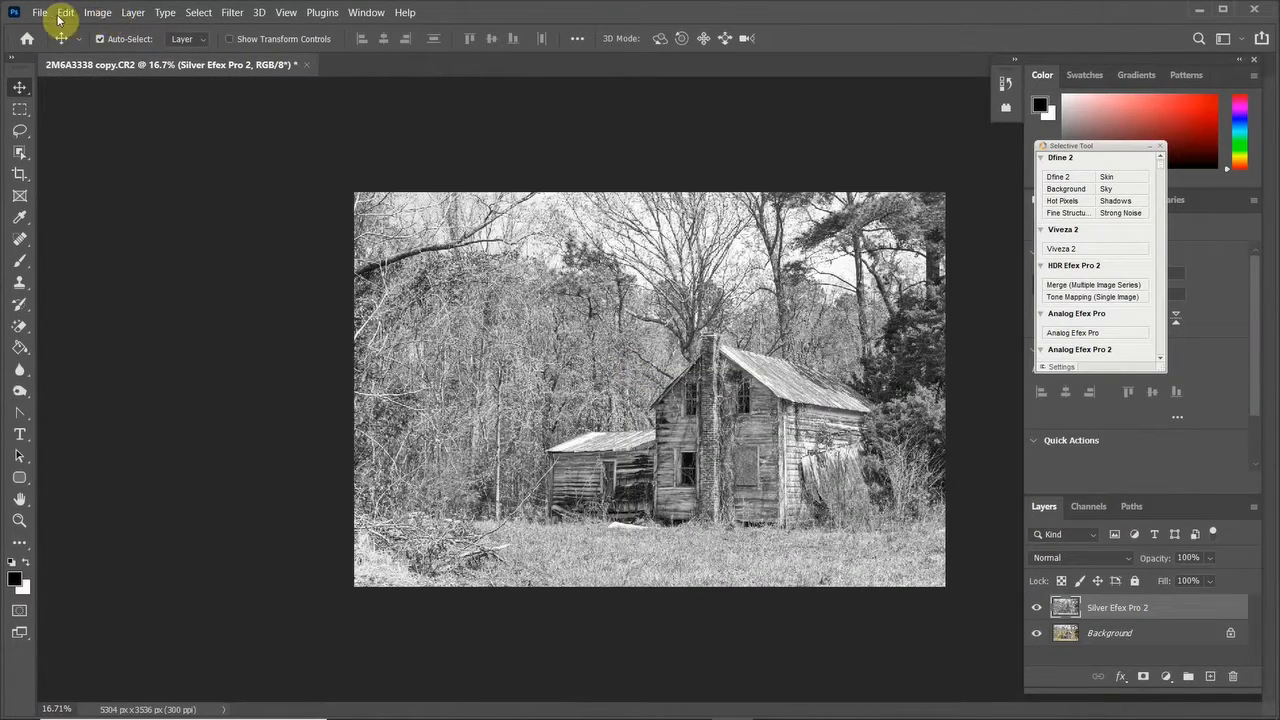
Step: Flatten the image and open the flattened photo in Color Efex Pro 4
{"action": "left_click", "coordinate": [134, 13]}
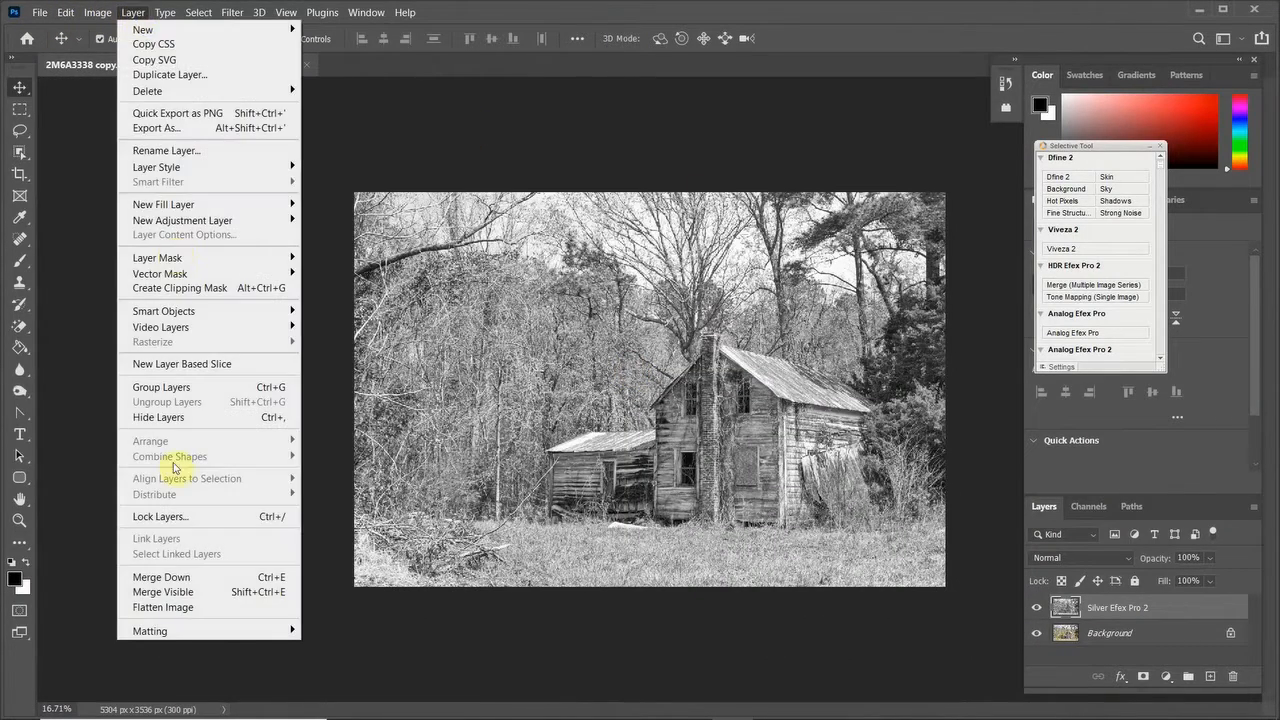
{"action": "left_click", "coordinate": [188, 618]}
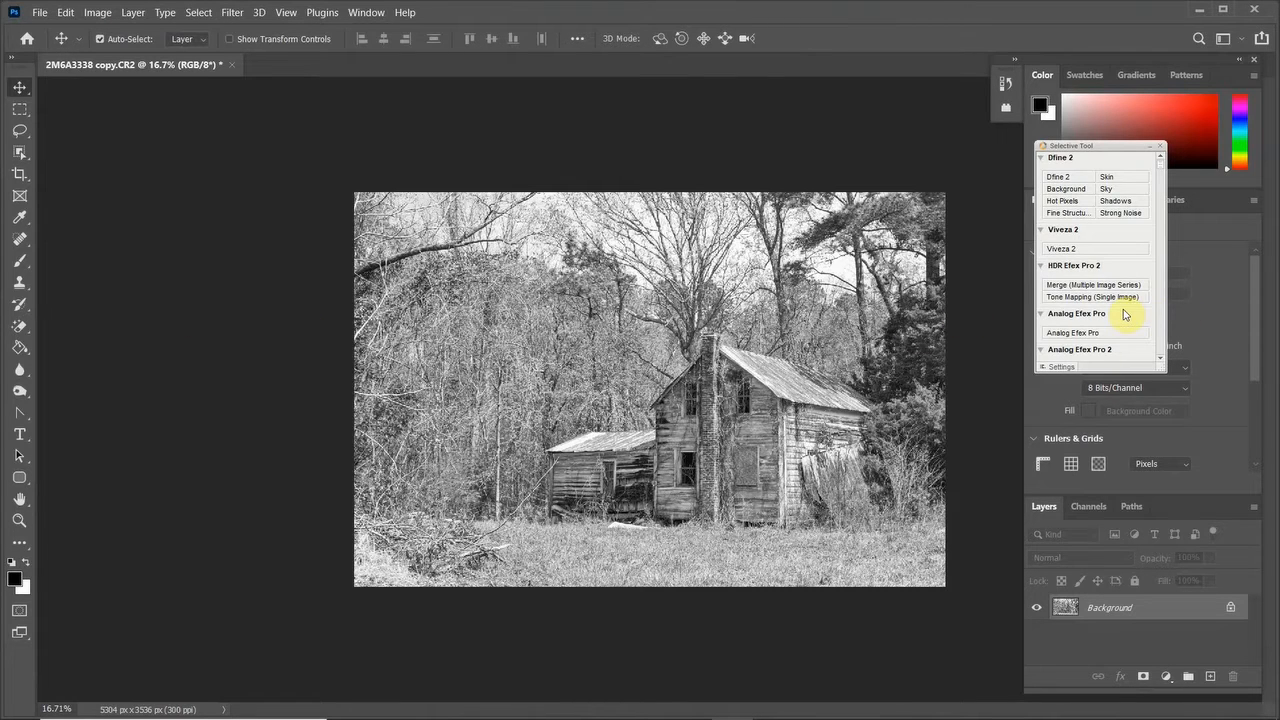
{"action": "scroll", "coordinate": [1112, 317], "scroll_direction": "up", "scroll_amount": 1}
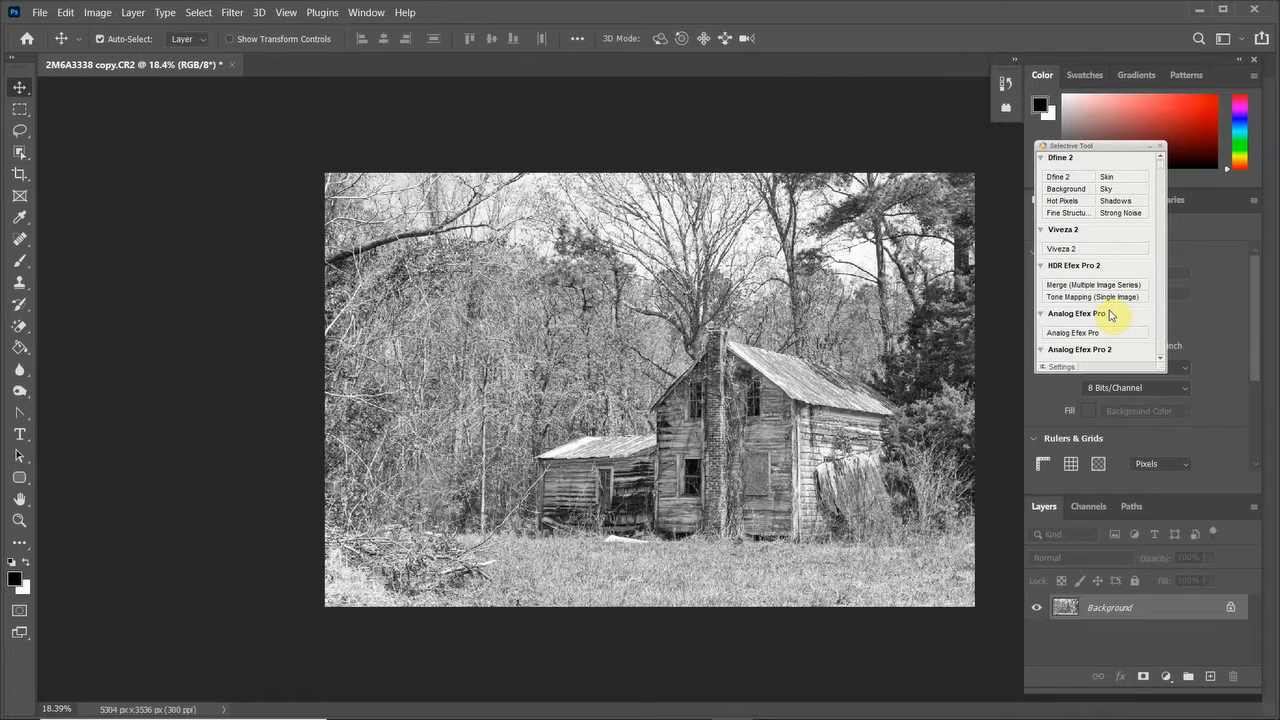
{"action": "scroll", "coordinate": [1110, 316], "scroll_direction": "down", "scroll_amount": 1}
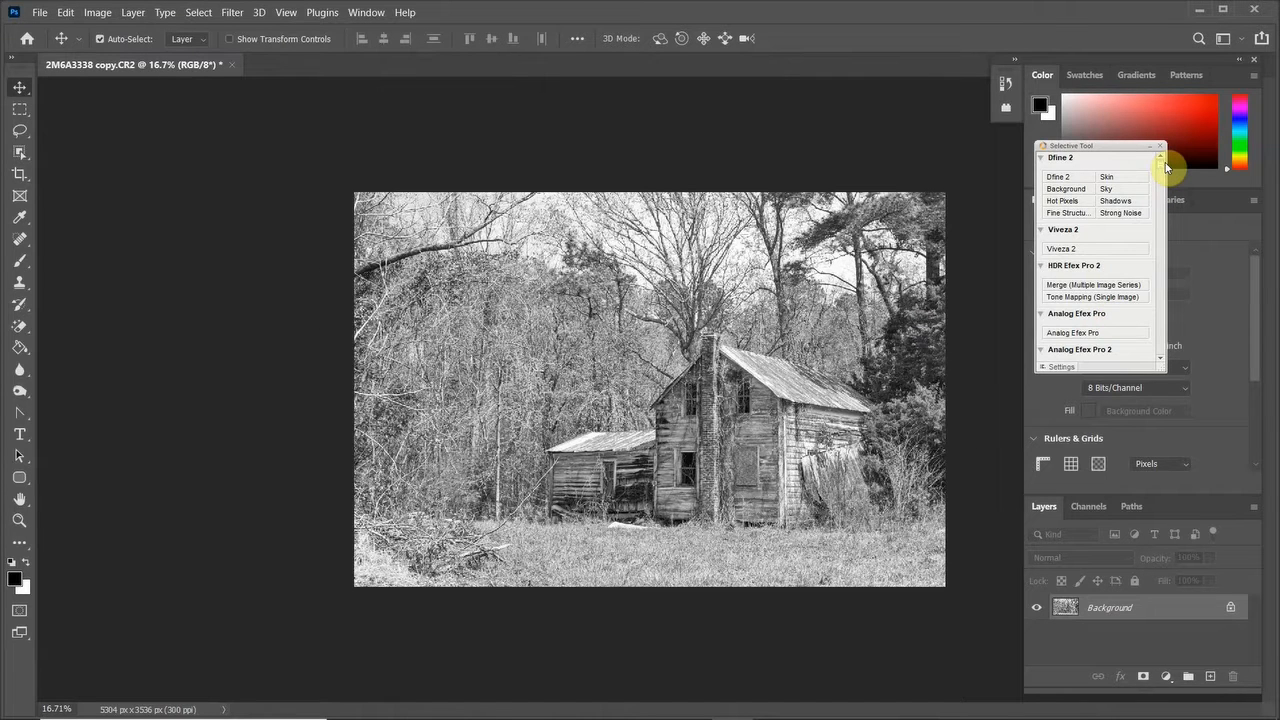
{"action": "left_click_drag", "start_coordinate": [1161, 168], "coordinate": [1161, 250]}
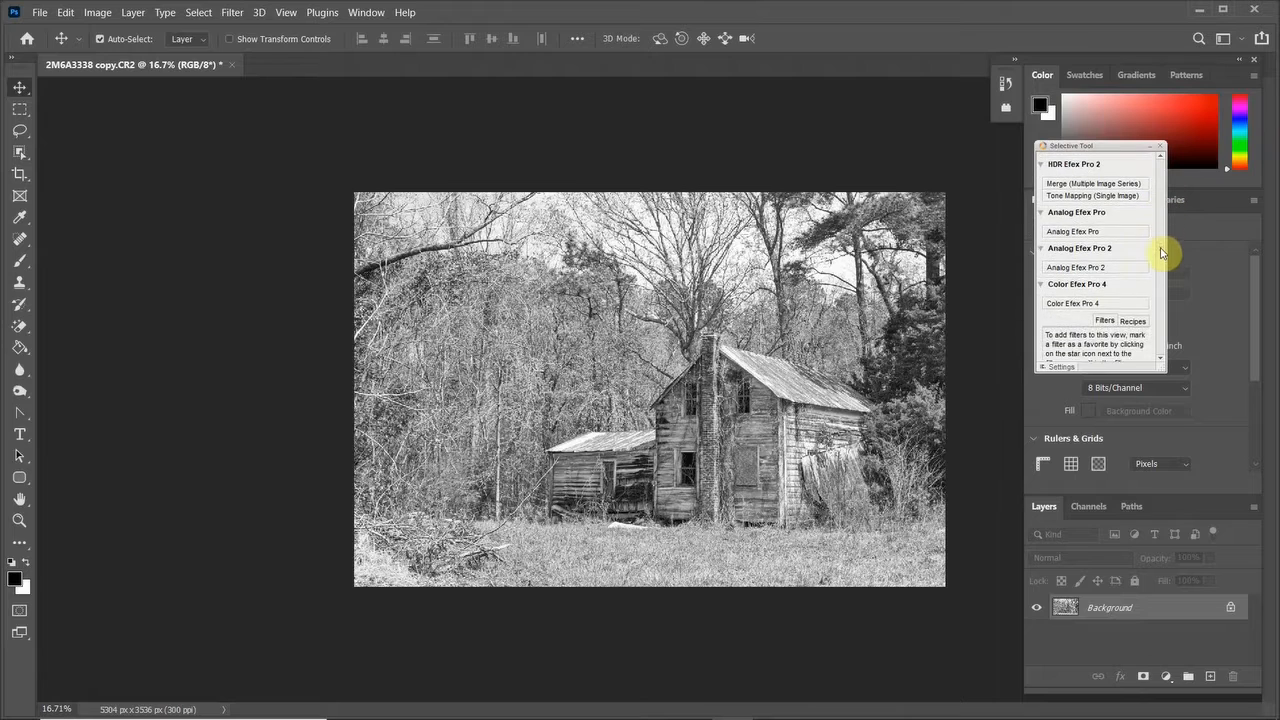
{"action": "left_click", "coordinate": [1086, 305]}
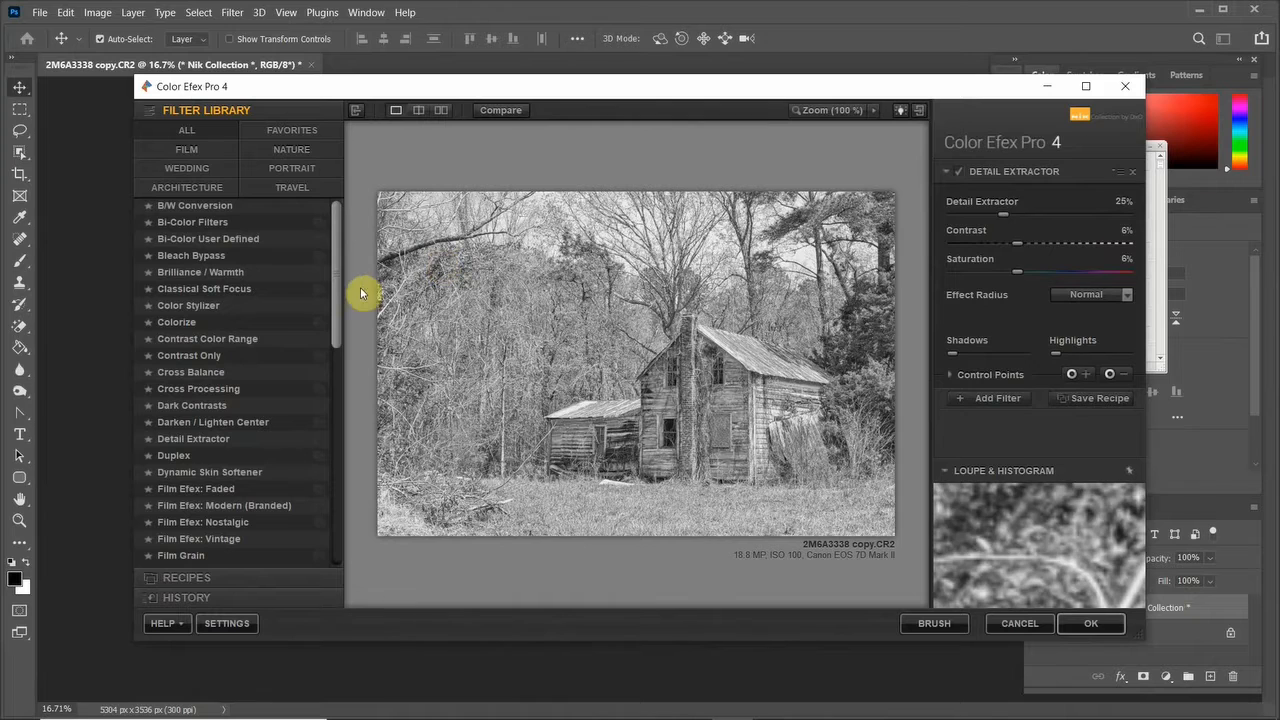
Step: Apply the Vignette Filter to the photo, with its opacity set to 78% and its size to 24%
{"action": "left_click_drag", "start_coordinate": [339, 291], "coordinate": [323, 523]}
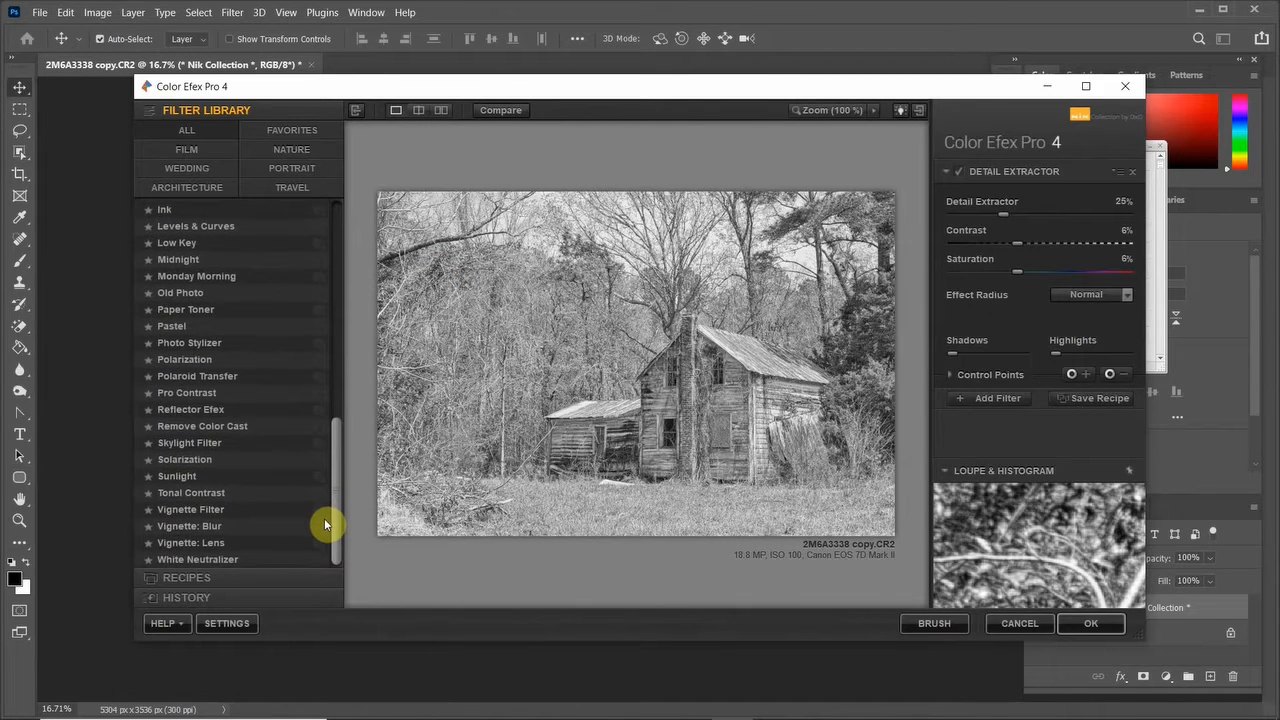
{"action": "left_click", "coordinate": [202, 512]}
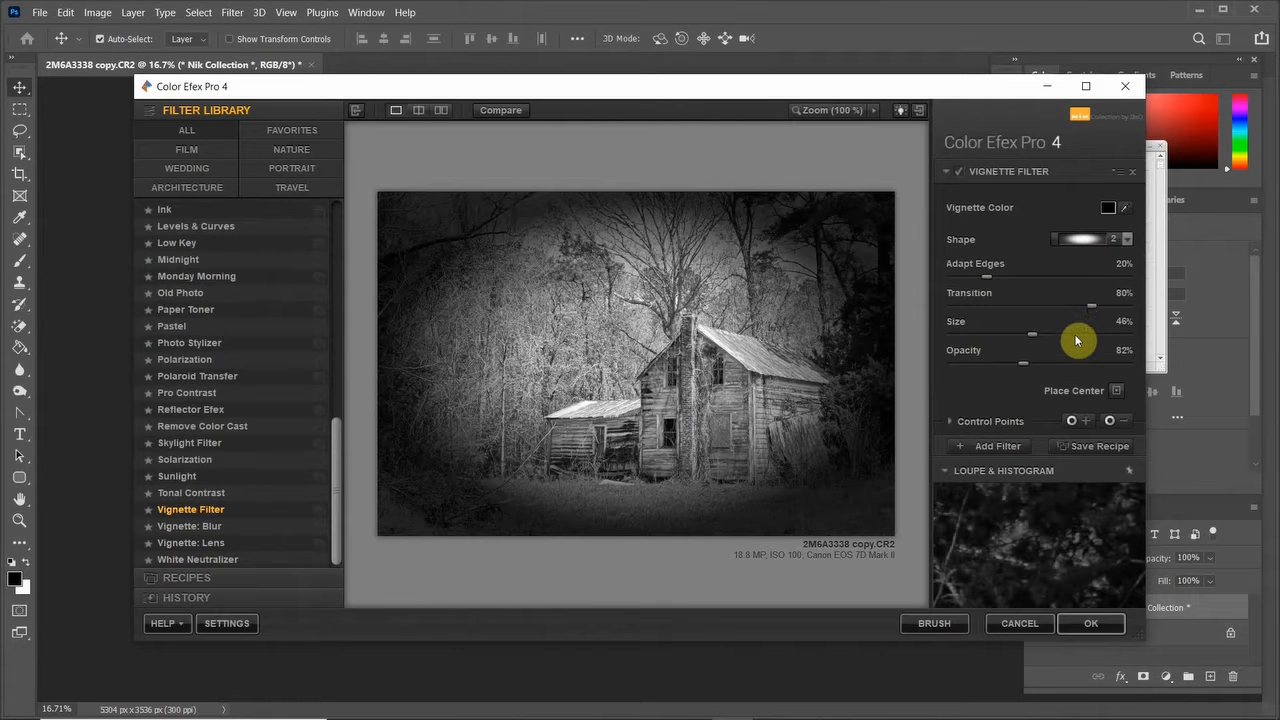
{"action": "mouse_move", "coordinate": [1022, 364]}
{"action": "left_mouse_down"}
{"action": "mouse_move", "coordinate": [999, 369]}
{"action": "mouse_move", "coordinate": [1020, 366]}
{"action": "left_mouse_up"}
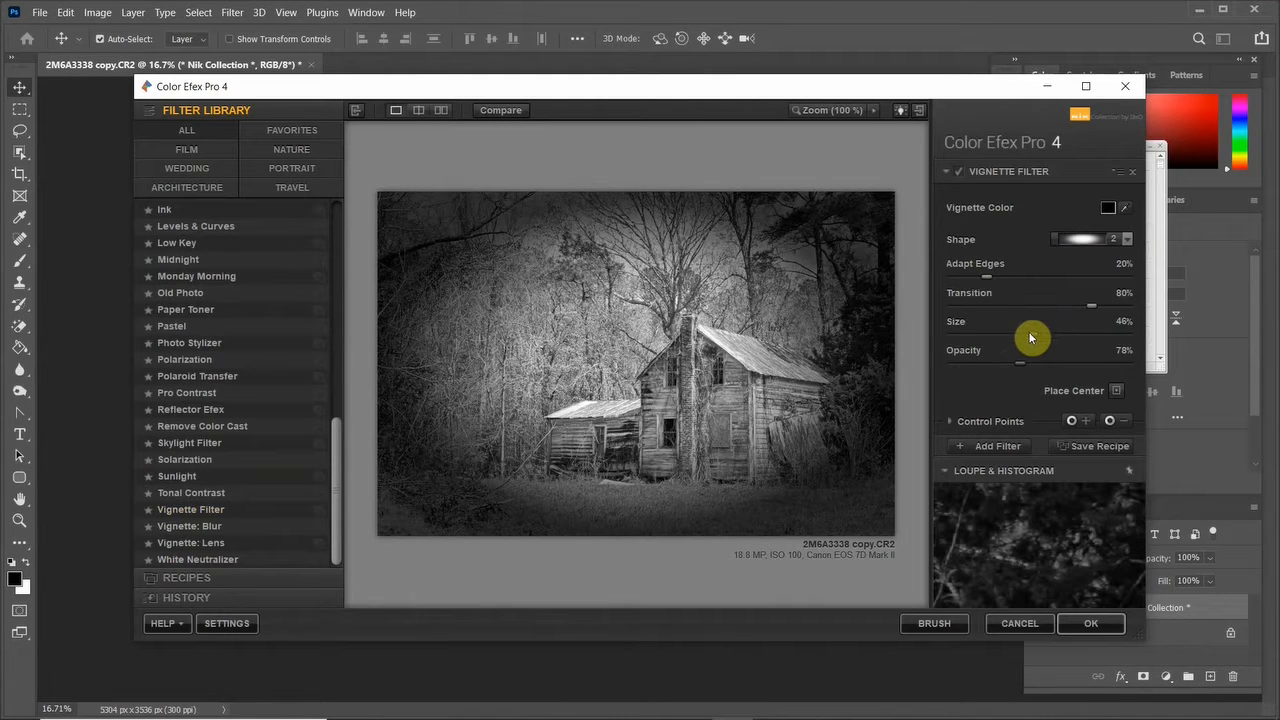
{"action": "left_click_drag", "start_coordinate": [1031, 338], "coordinate": [993, 337]}
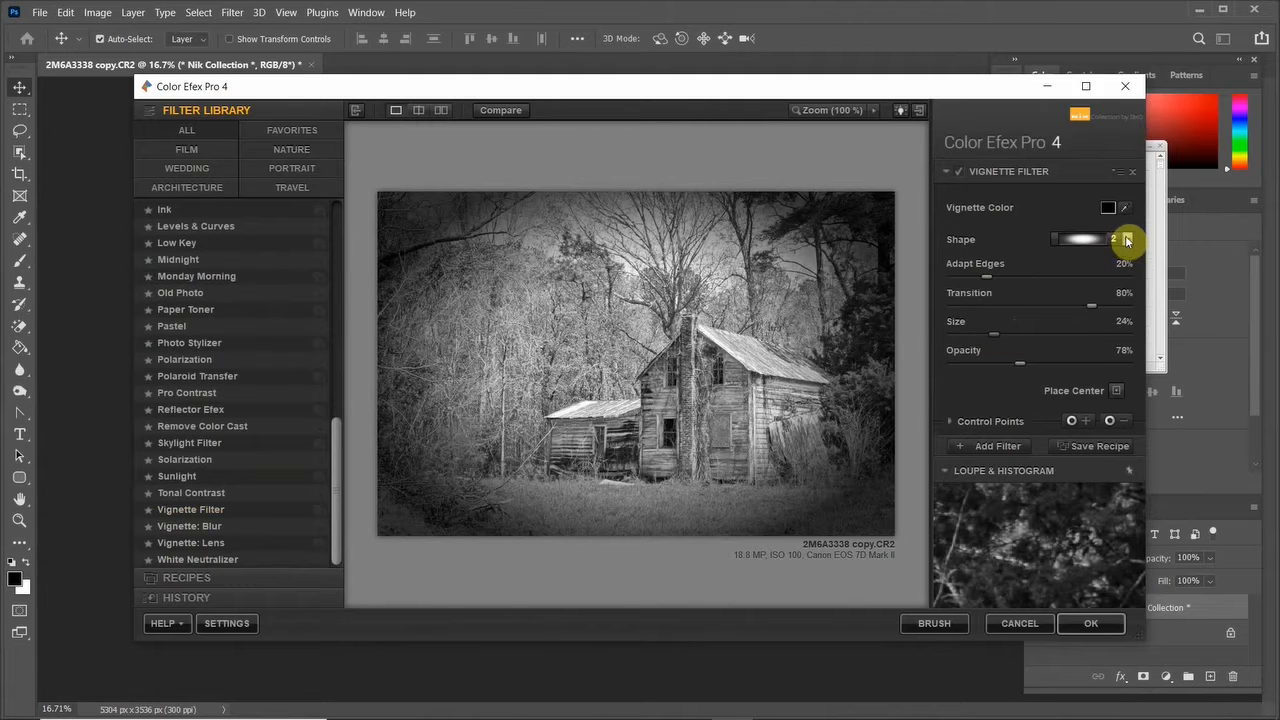
Step: Try vignette shapes 1, 2, 3 and 4 on the photo
{"action": "left_click", "coordinate": [1127, 239]}
{"action": "left_click", "coordinate": [1098, 260]}
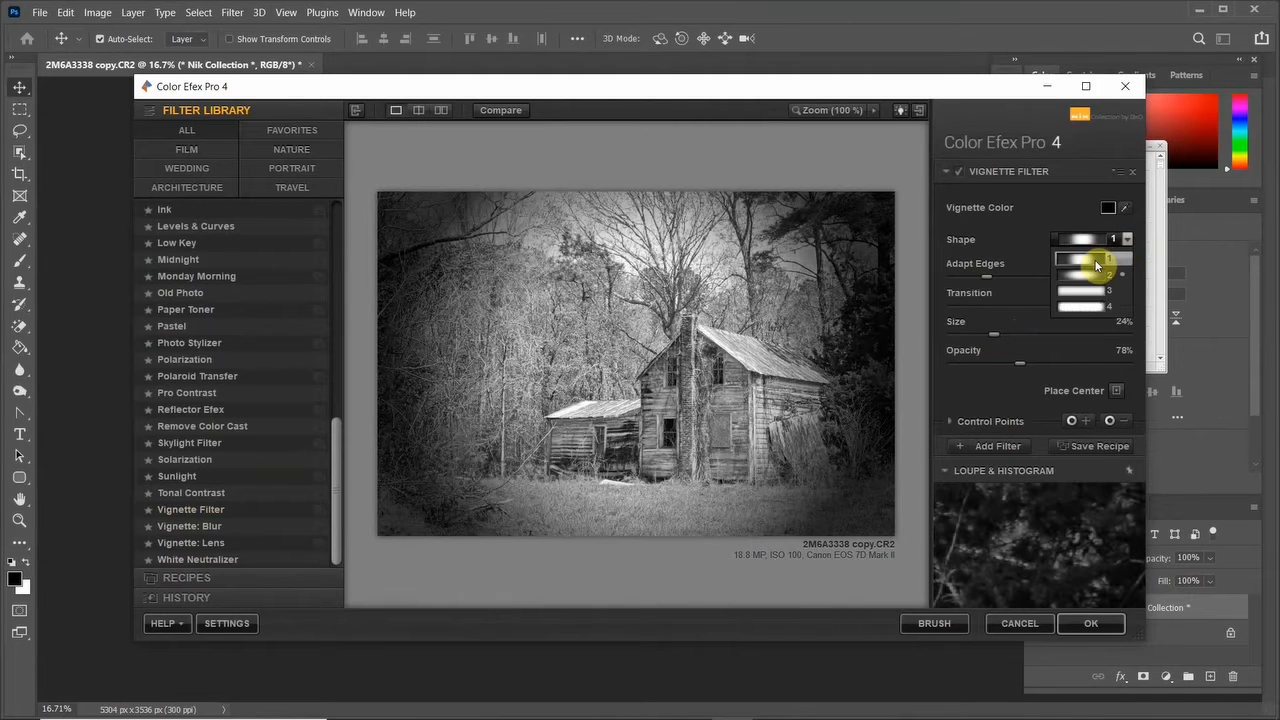
{"action": "left_click", "coordinate": [1127, 240]}
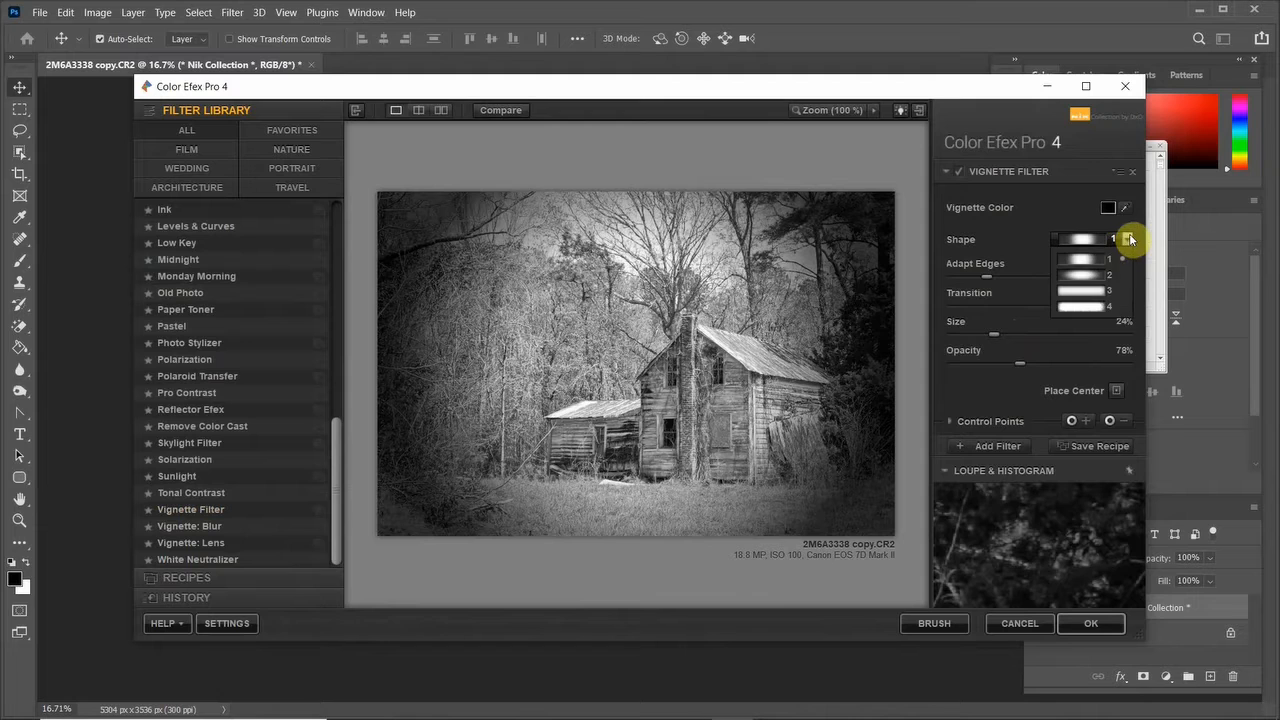
{"action": "left_click", "coordinate": [1101, 274]}
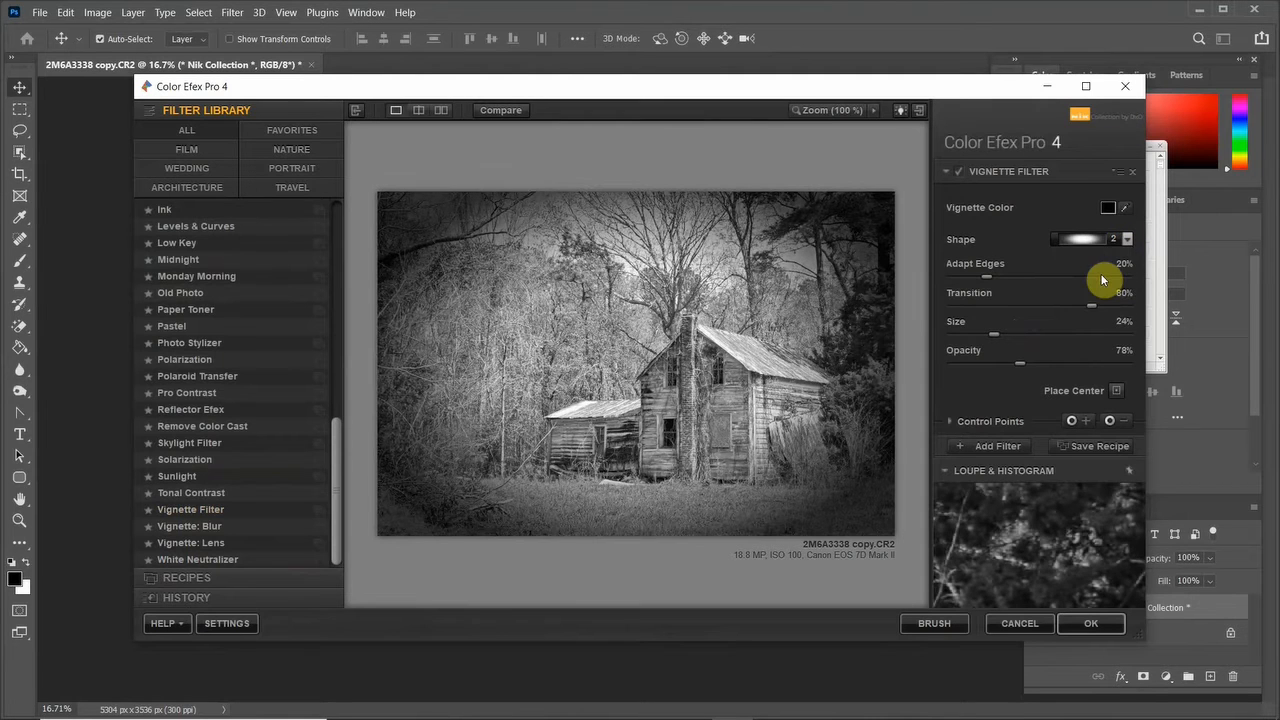
{"action": "left_click", "coordinate": [1127, 241]}
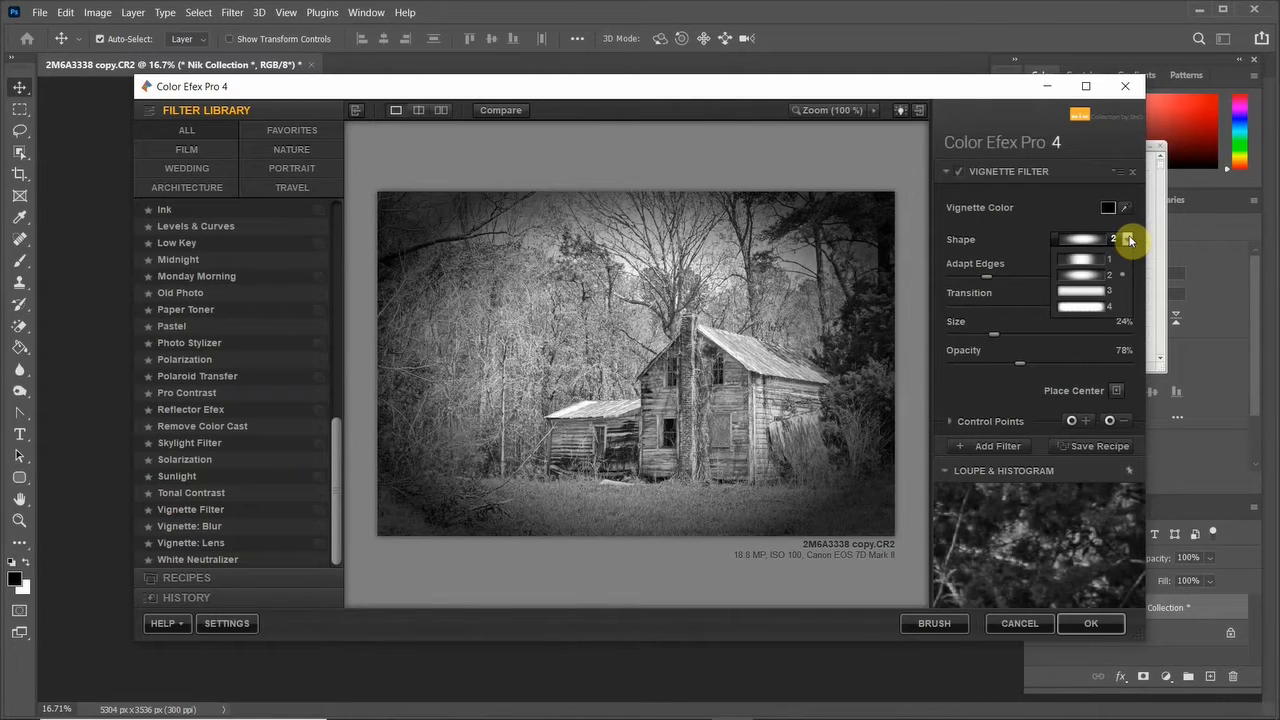
{"action": "left_click", "coordinate": [1102, 291]}
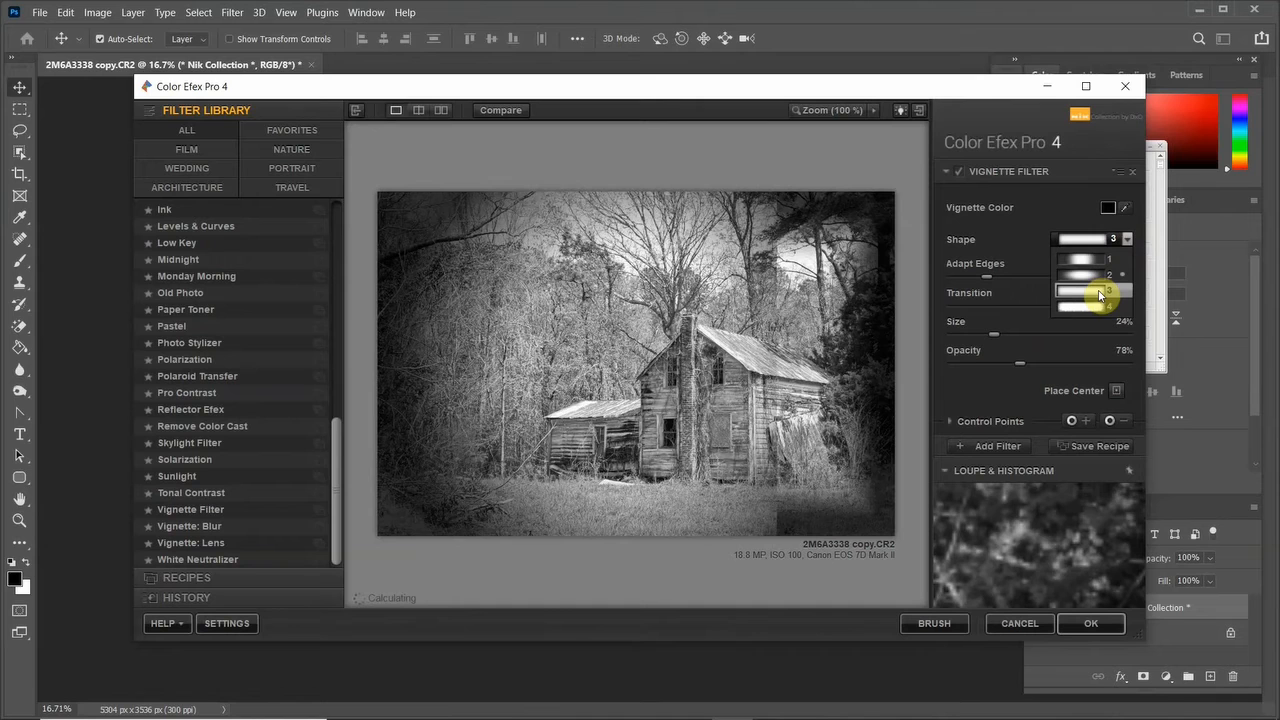
{"action": "left_click", "coordinate": [1128, 240]}
{"action": "left_click", "coordinate": [1115, 262]}
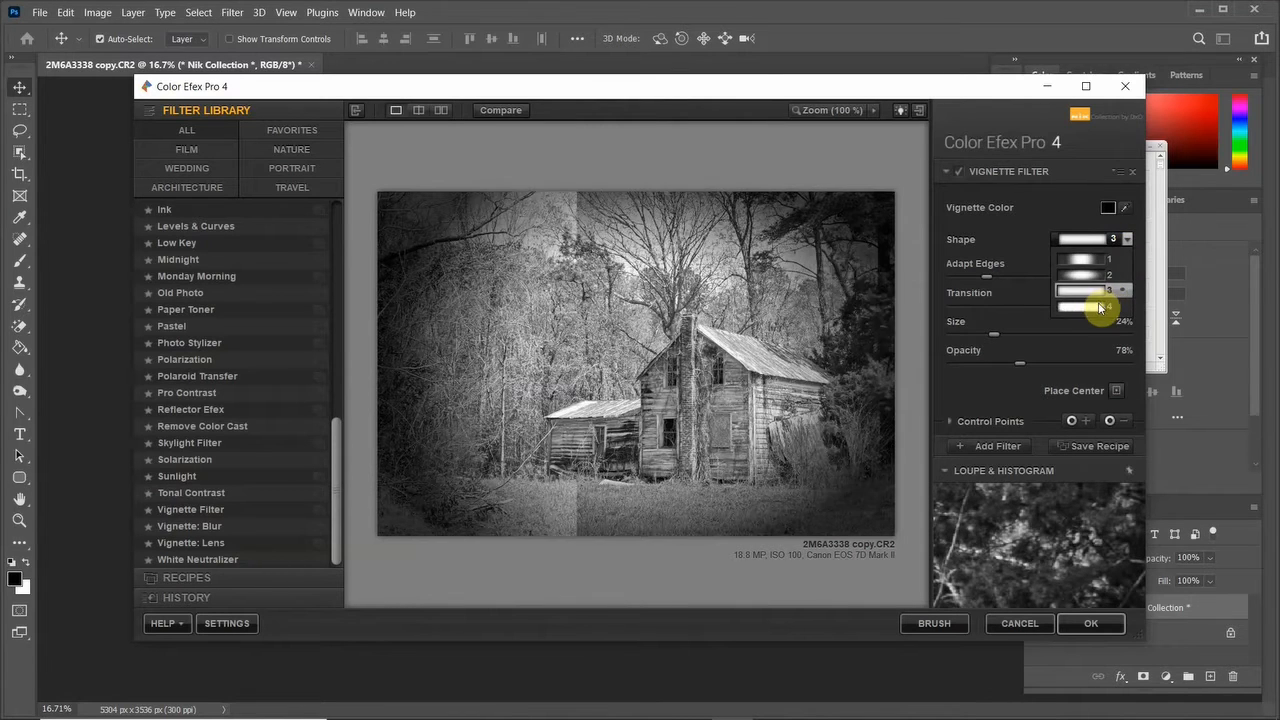
{"action": "left_click", "coordinate": [1098, 305]}
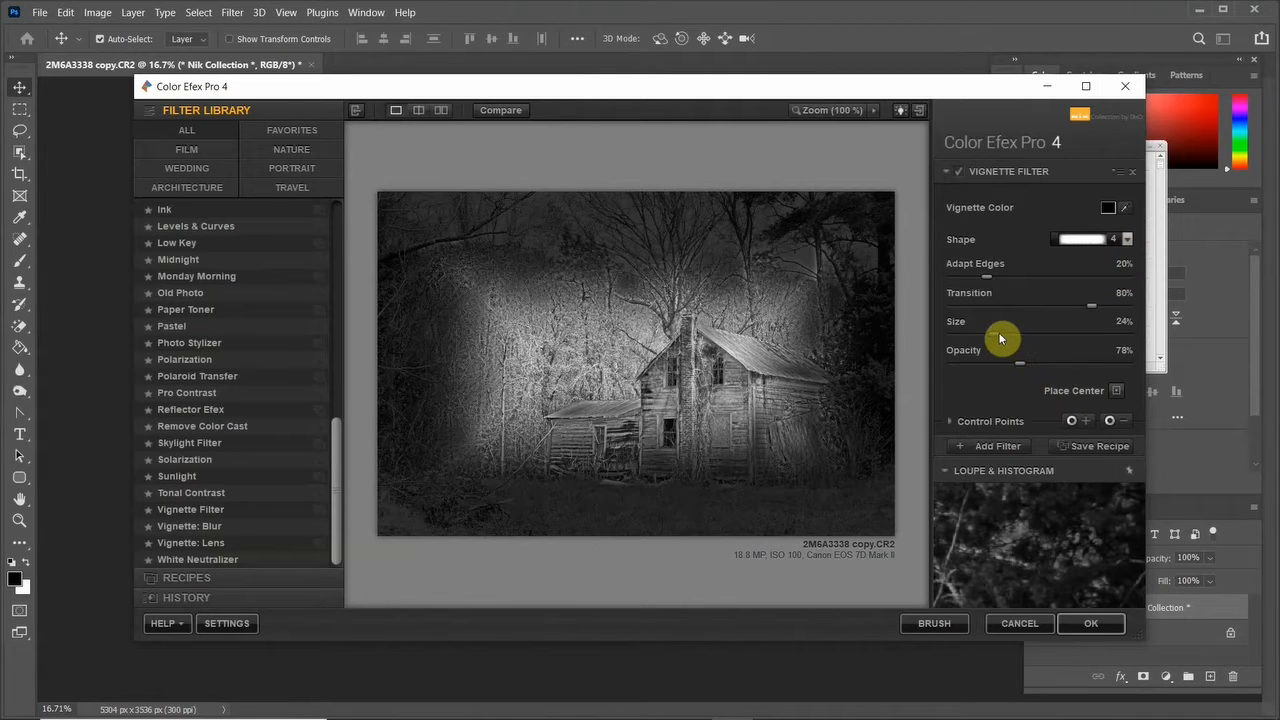
Step: Reduce the vignette size to 6% and return to vignette shape 2
{"action": "left_click_drag", "start_coordinate": [999, 338], "coordinate": [964, 336]}
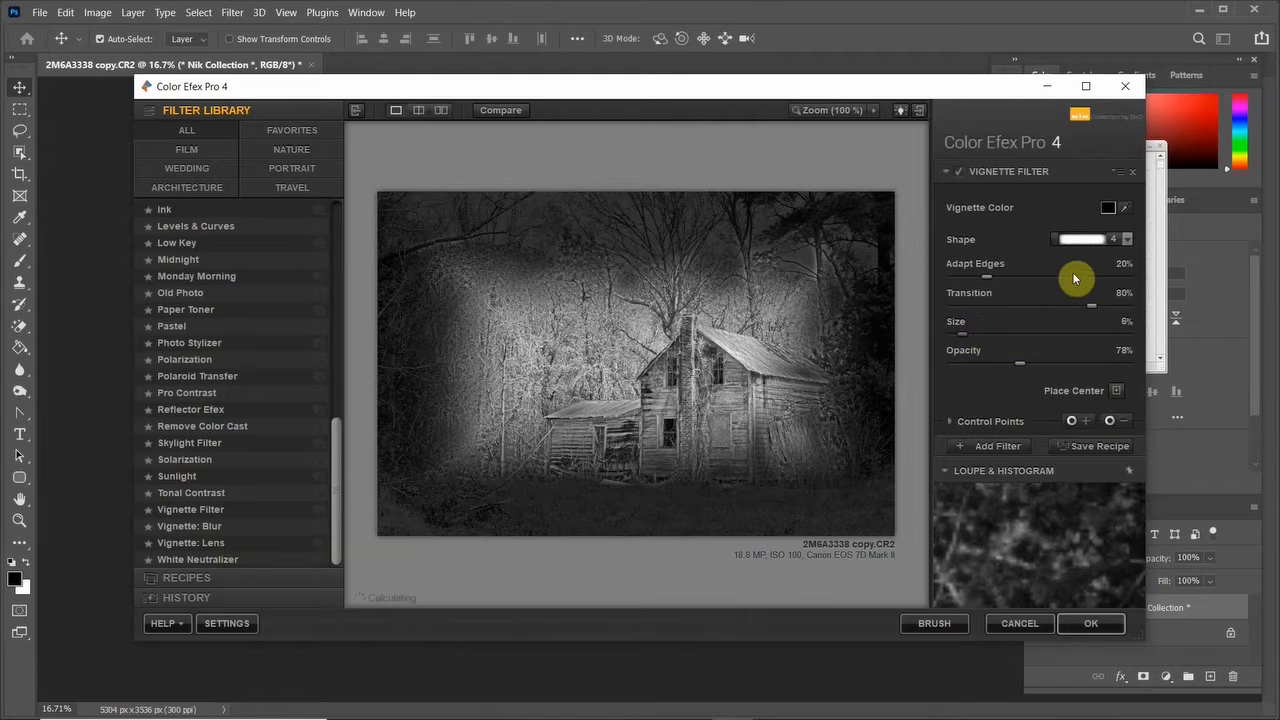
{"action": "left_click_drag", "start_coordinate": [1100, 239], "coordinate": [1111, 236]}
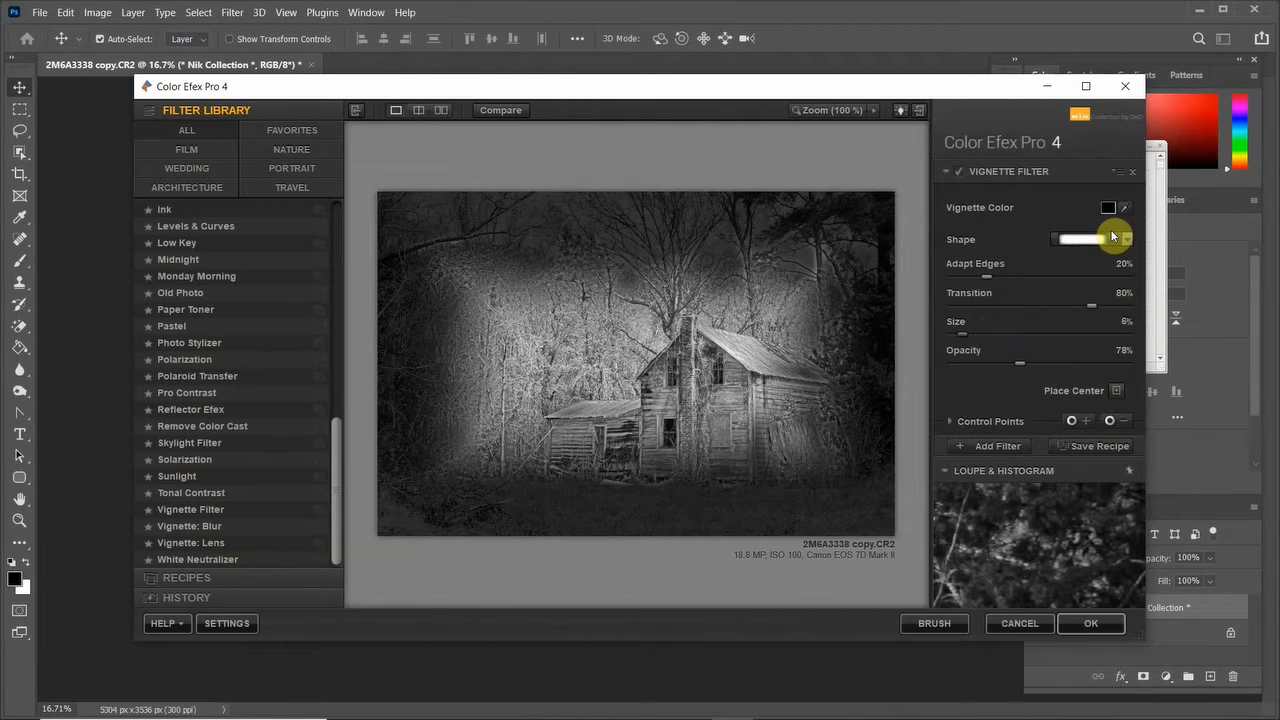
{"action": "left_click", "coordinate": [1113, 240]}
{"action": "left_click", "coordinate": [1089, 273]}
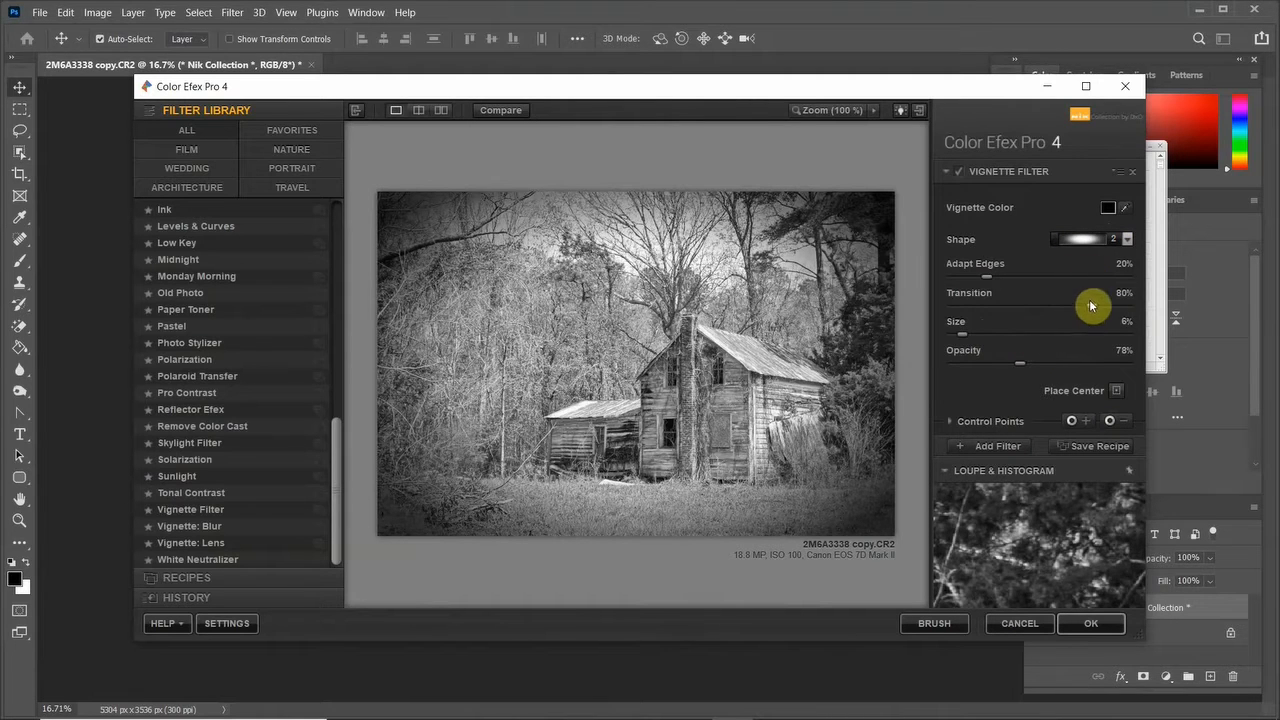
Step: Set the vignette transition to 73% and opacity to 32%, and render the filter onto the photo
{"action": "mouse_move", "coordinate": [1091, 304]}
{"action": "left_mouse_down"}
{"action": "mouse_move", "coordinate": [1022, 304]}
{"action": "mouse_move", "coordinate": [1096, 306]}
{"action": "mouse_move", "coordinate": [1081, 308]}
{"action": "left_mouse_up"}
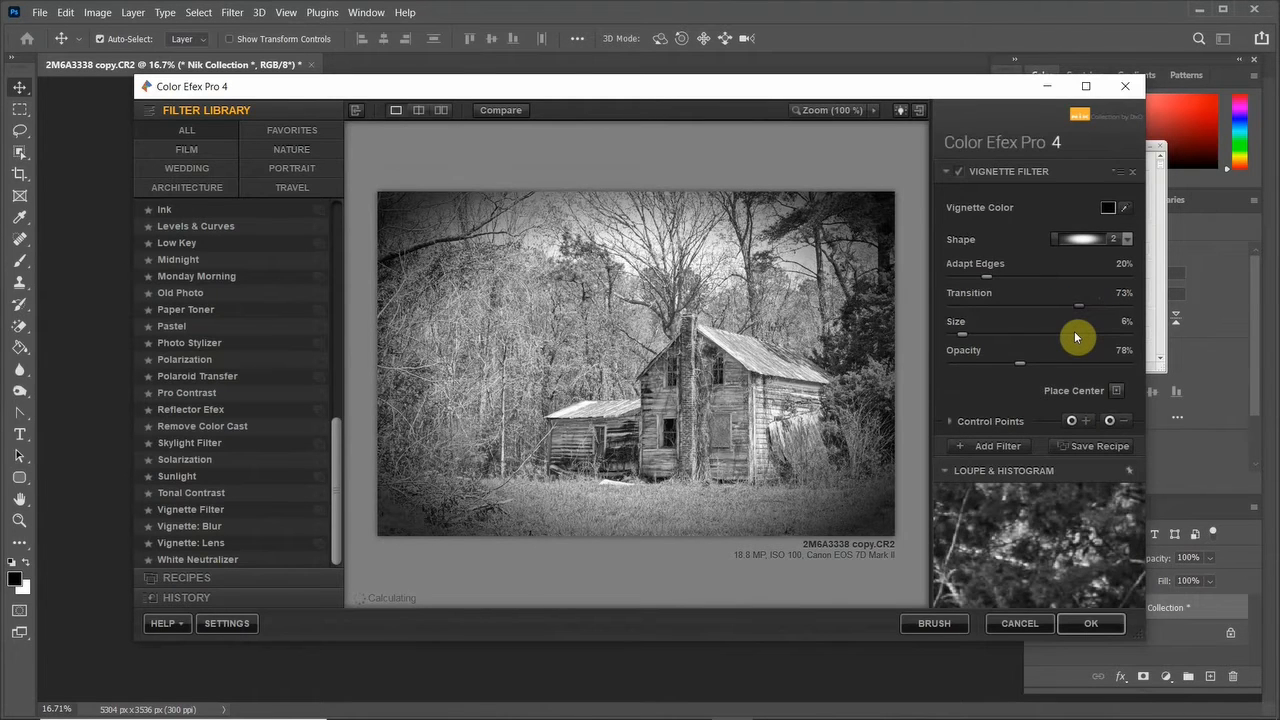
{"action": "left_click_drag", "start_coordinate": [1022, 363], "coordinate": [987, 366]}
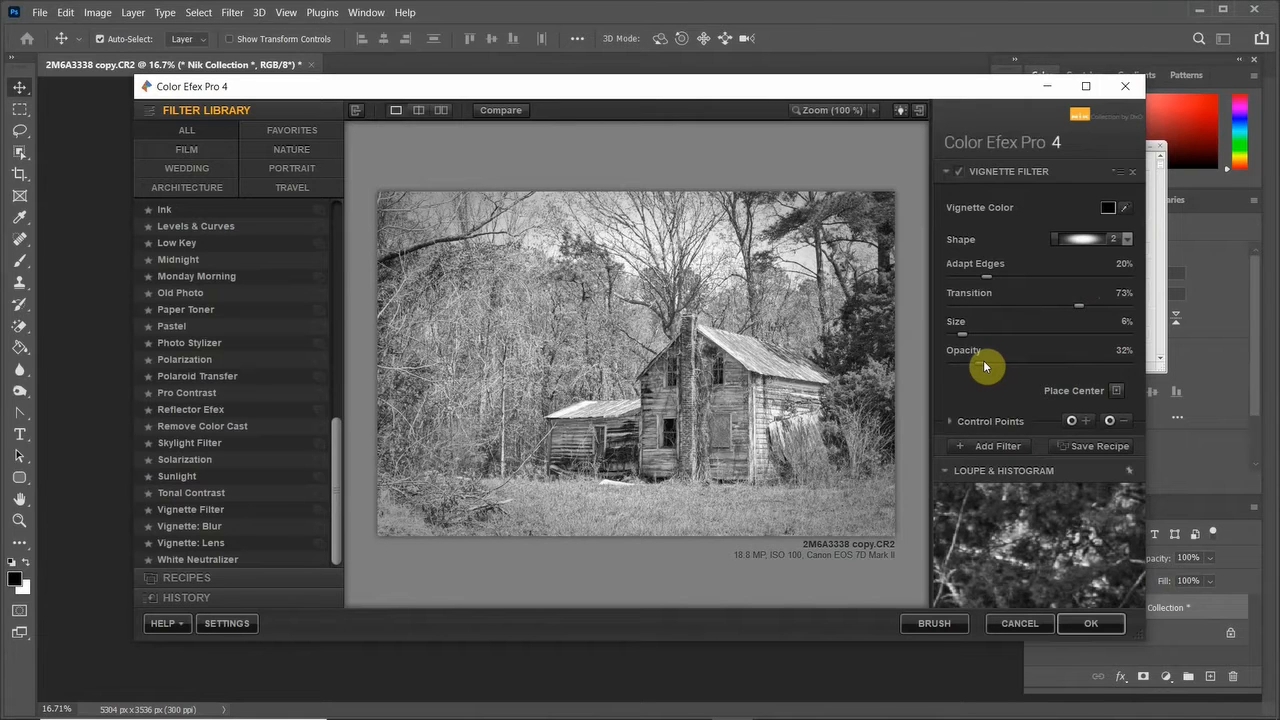
{"action": "left_click", "coordinate": [1091, 624]}
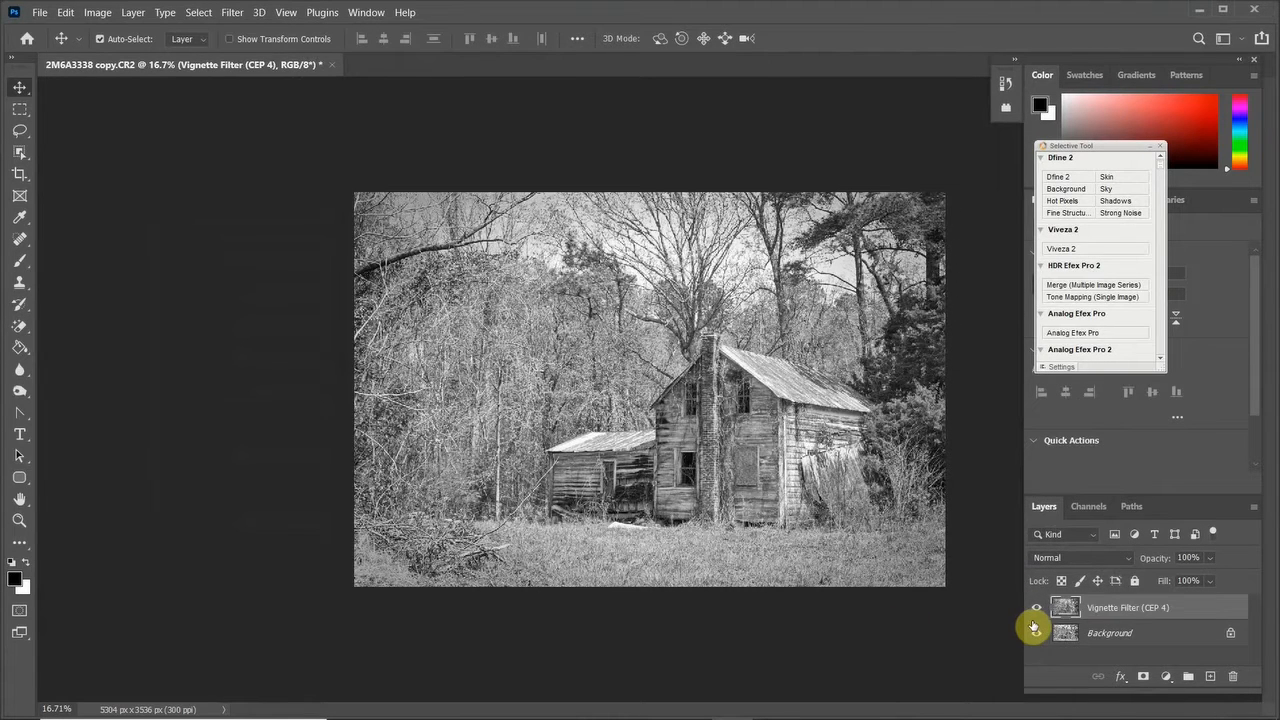
Step: Compare the photo with and without the vignette by repeatedly hiding and showing the Vignette Filter layer
{"action": "left_click", "coordinate": [1036, 609]}
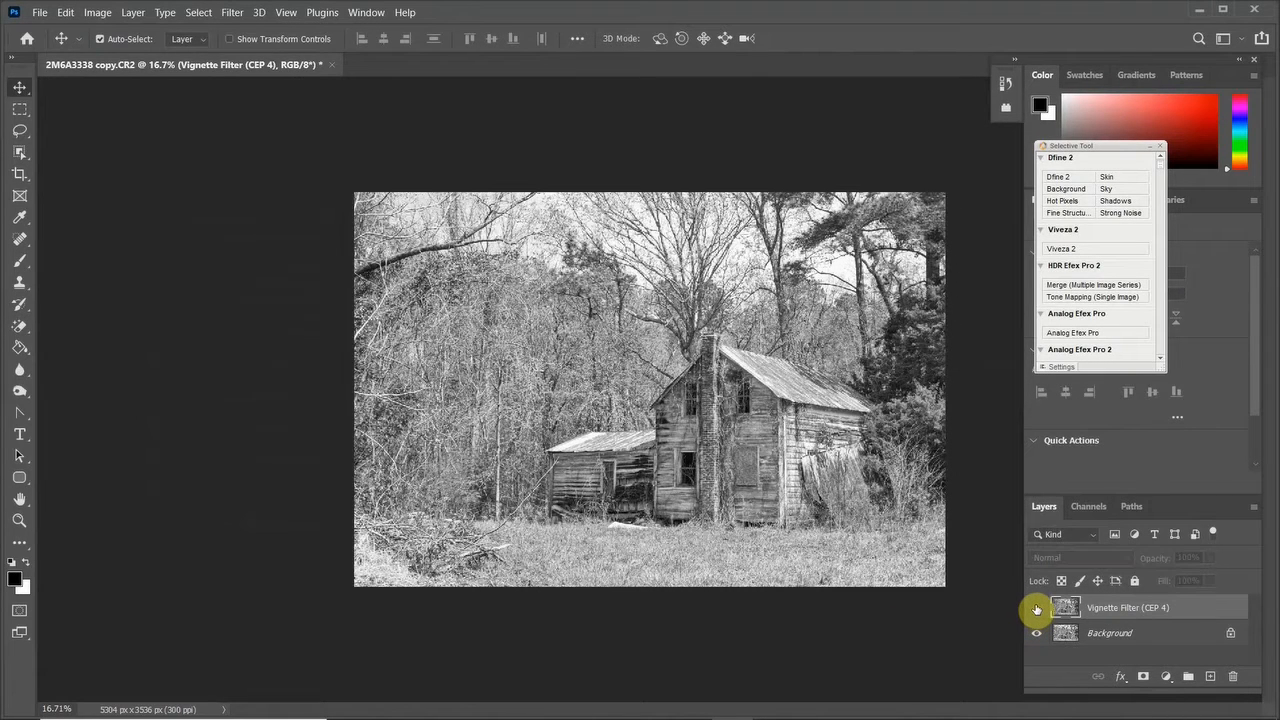
{"action": "left_click", "coordinate": [1036, 609]}
{"action": "left_click", "coordinate": [1036, 609]}
{"action": "left_click", "coordinate": [1036, 609]}
{"action": "left_click", "coordinate": [1036, 609]}
{"action": "left_click", "coordinate": [1036, 609]}
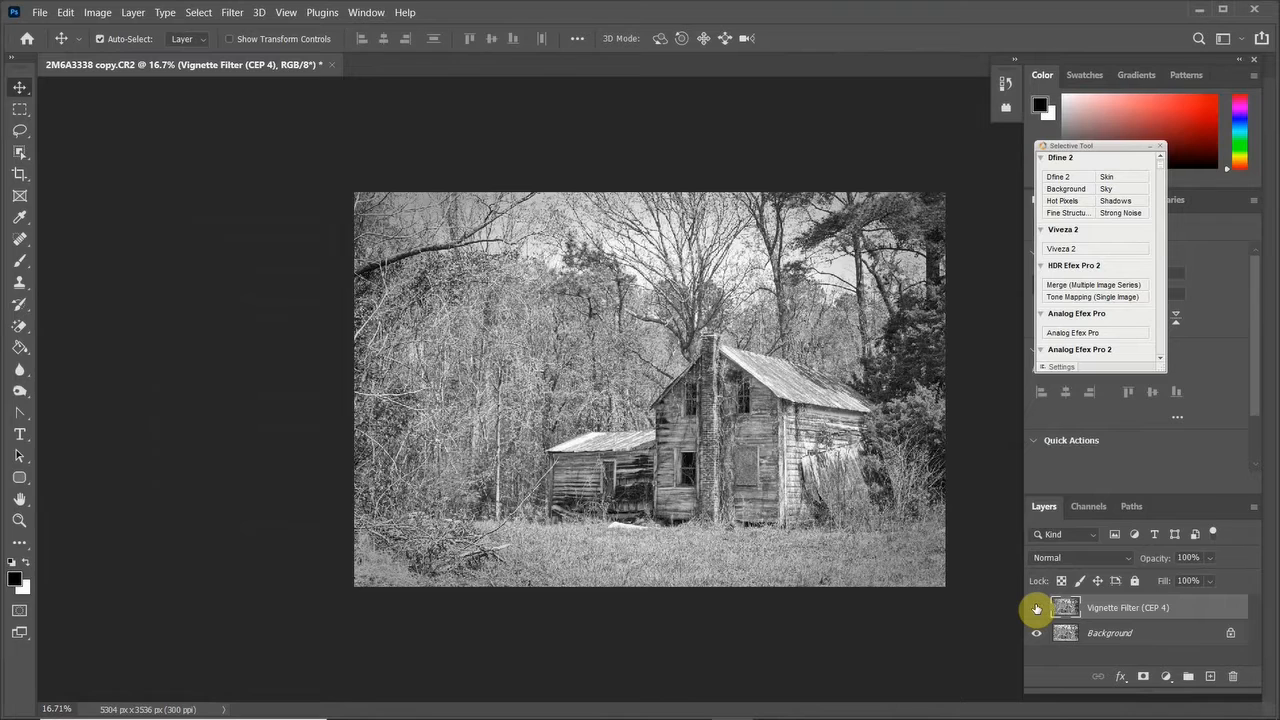
{"action": "left_click", "coordinate": [1036, 609]}
{"action": "left_click", "coordinate": [1036, 609]}
{"action": "left_click", "coordinate": [1036, 609]}
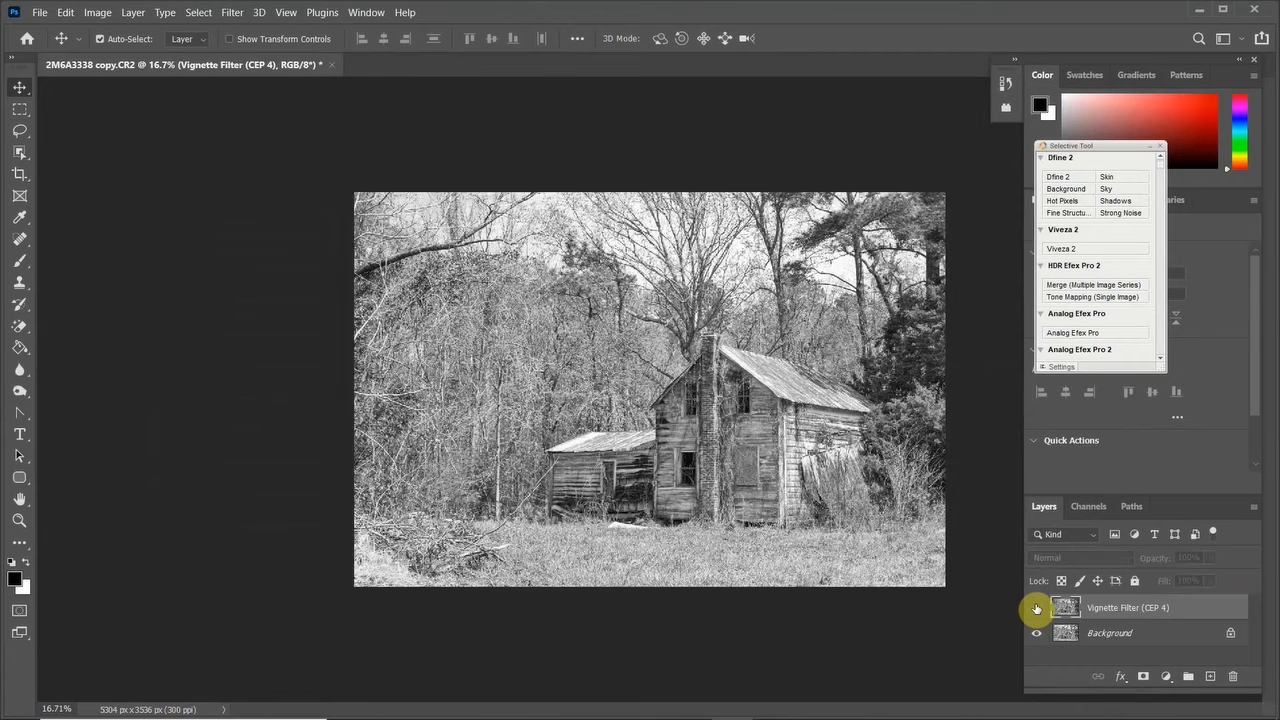
{"action": "left_click", "coordinate": [1036, 609]}
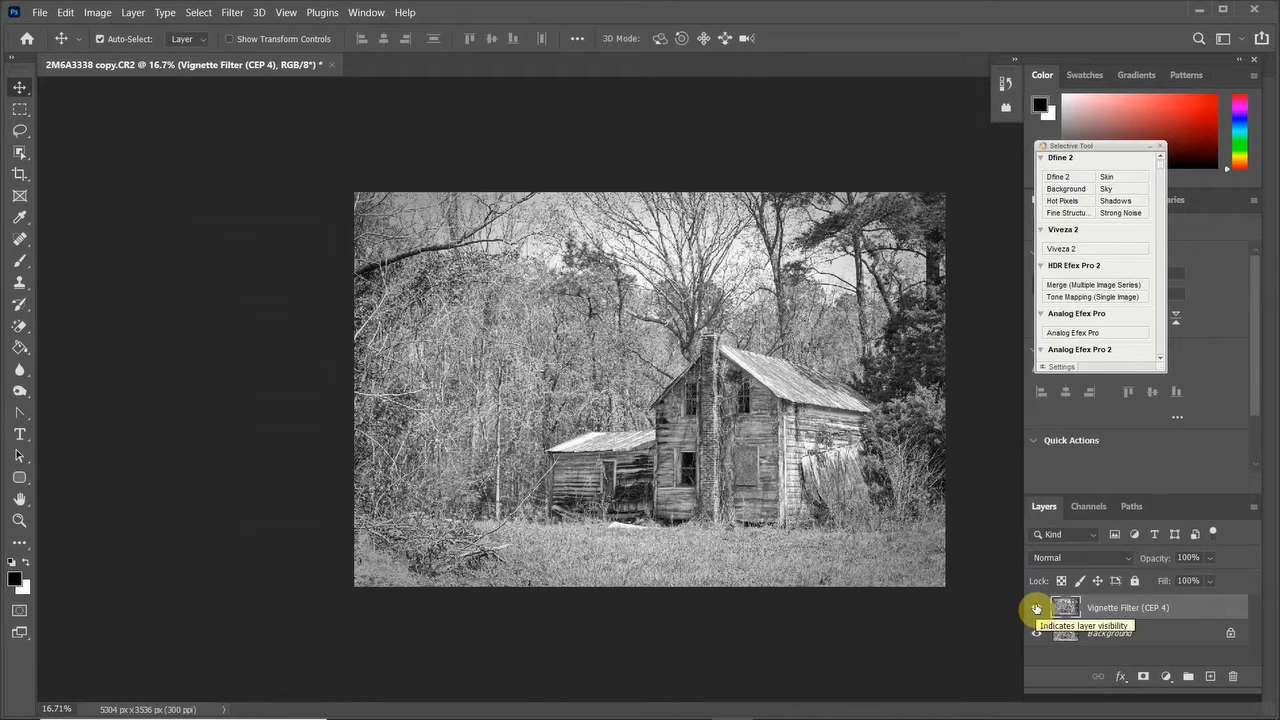
Step: Flatten the vignette layer and the background into a single layer
{"action": "left_click", "coordinate": [133, 12]}
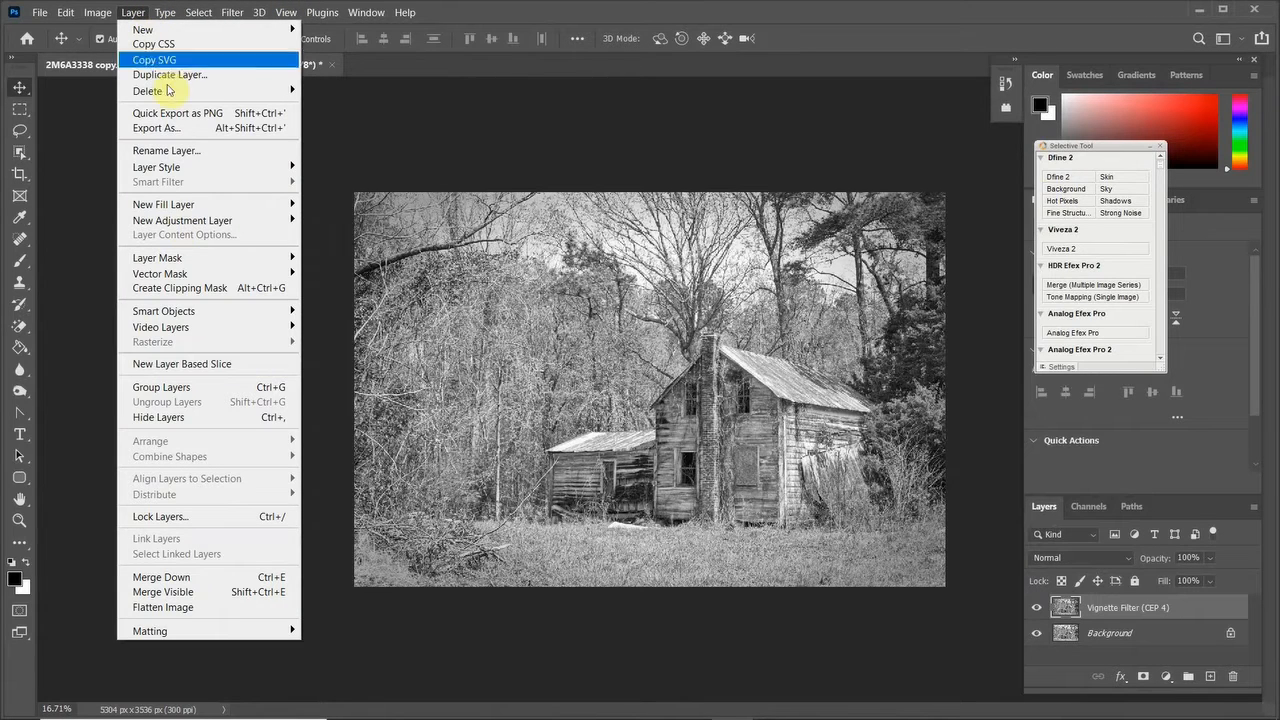
{"action": "left_click", "coordinate": [193, 610]}
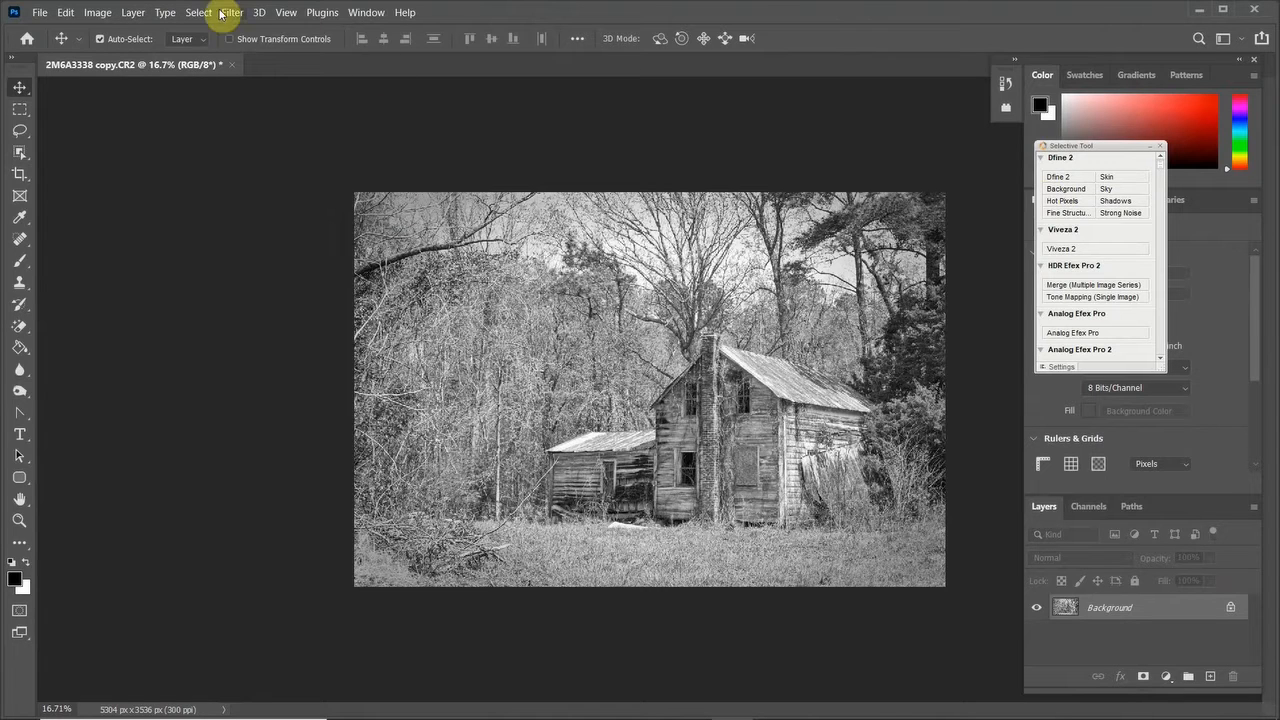
Step: Try a Brightness/Contrast adjustment with brightness 11 and contrast 13 on the flattened photo
{"action": "left_click", "coordinate": [100, 12]}
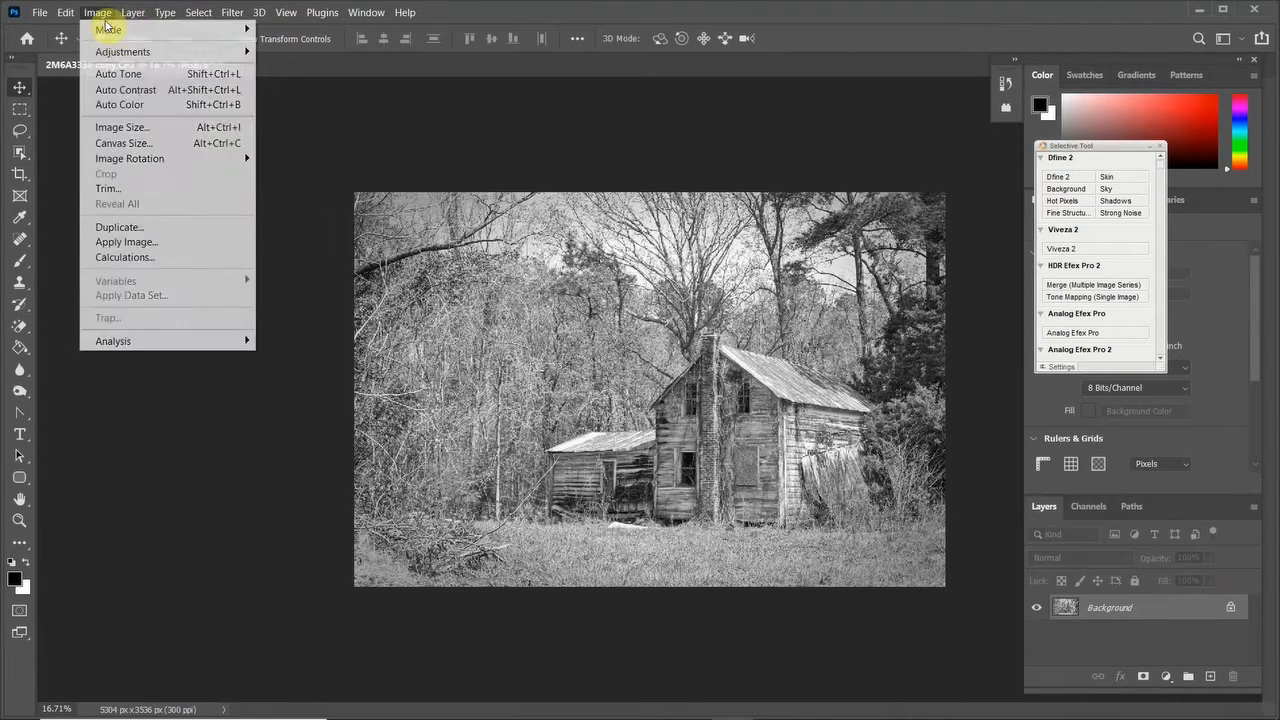
{"action": "mouse_move", "coordinate": [114, 57]}
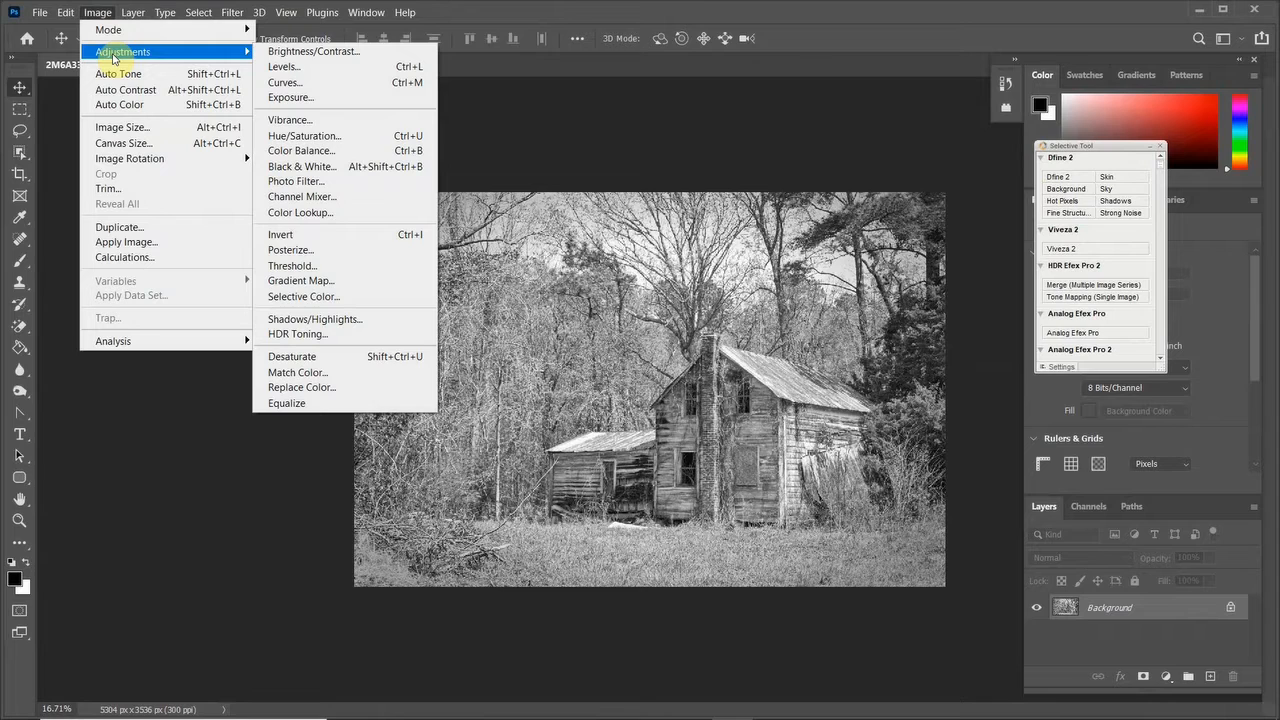
{"action": "left_click", "coordinate": [300, 51]}
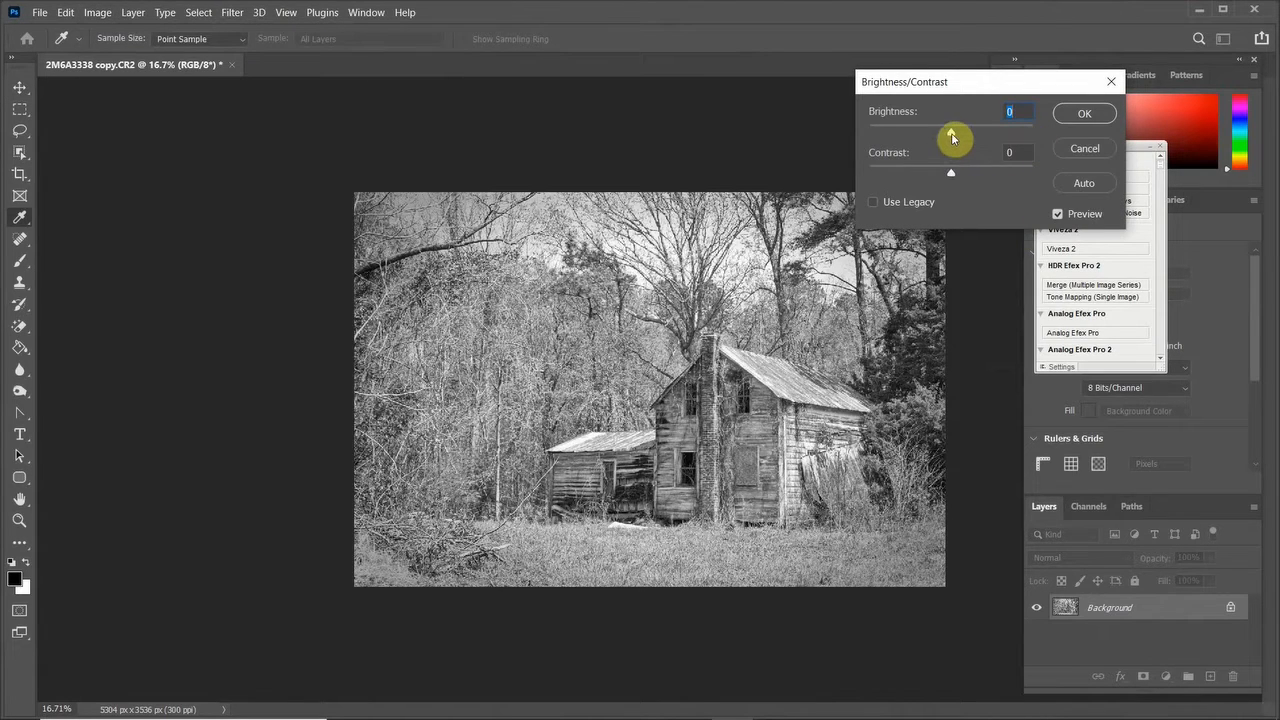
{"action": "left_click_drag", "start_coordinate": [952, 136], "coordinate": [971, 177]}
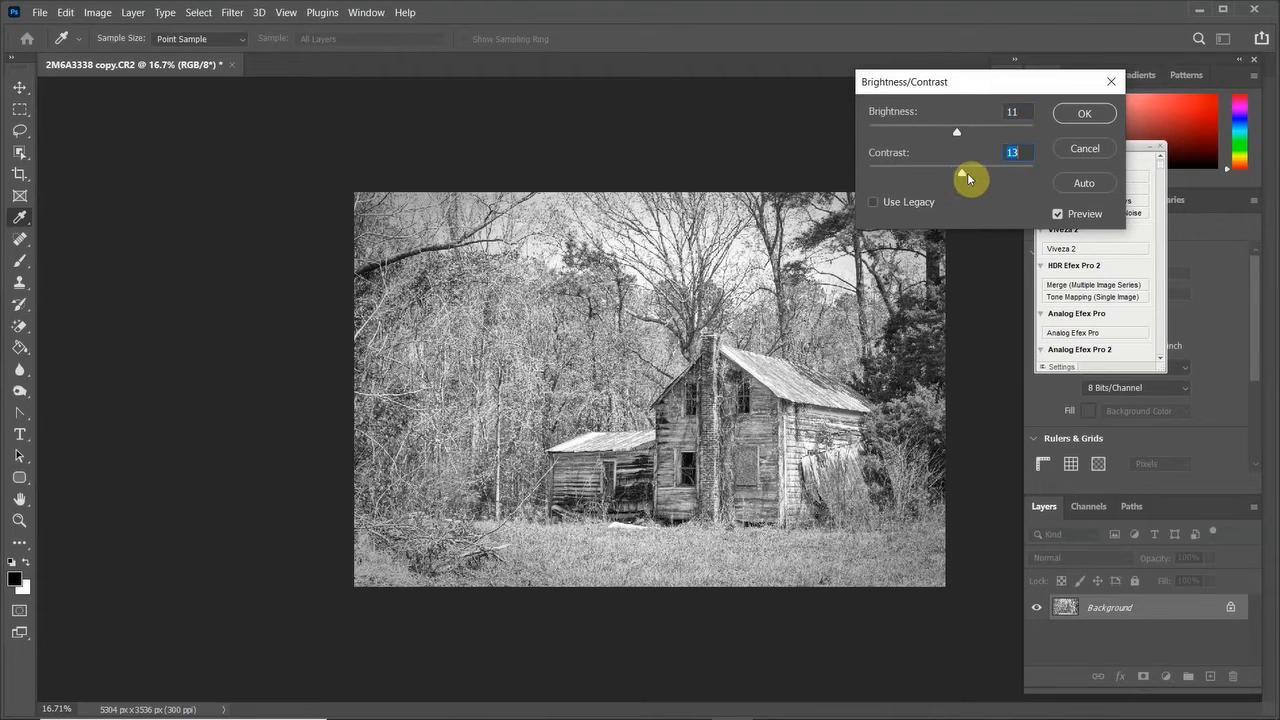
{"action": "left_click", "coordinate": [1082, 149]}
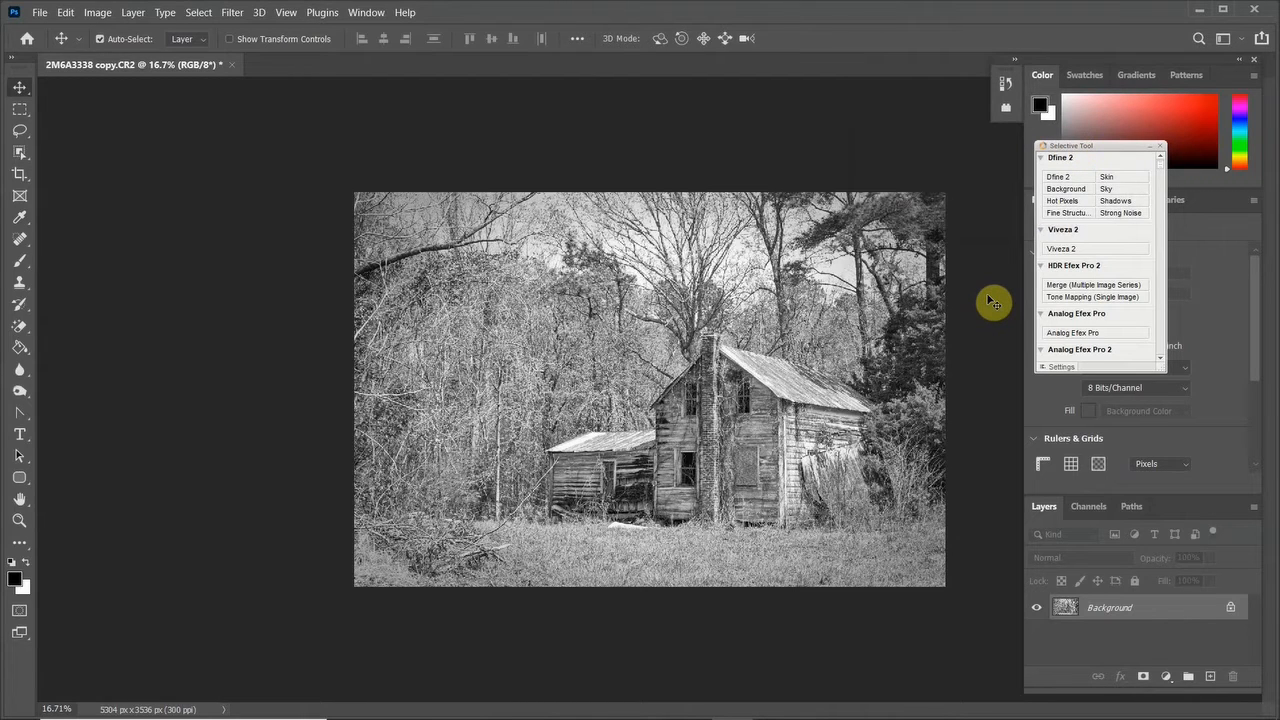
Step: Examine the window, wood siding, brick chimney and vines of the house up close, and return to the full photo
{"action": "scroll", "coordinate": [620, 400], "scroll_direction": "up", "scroll_amount": 4}
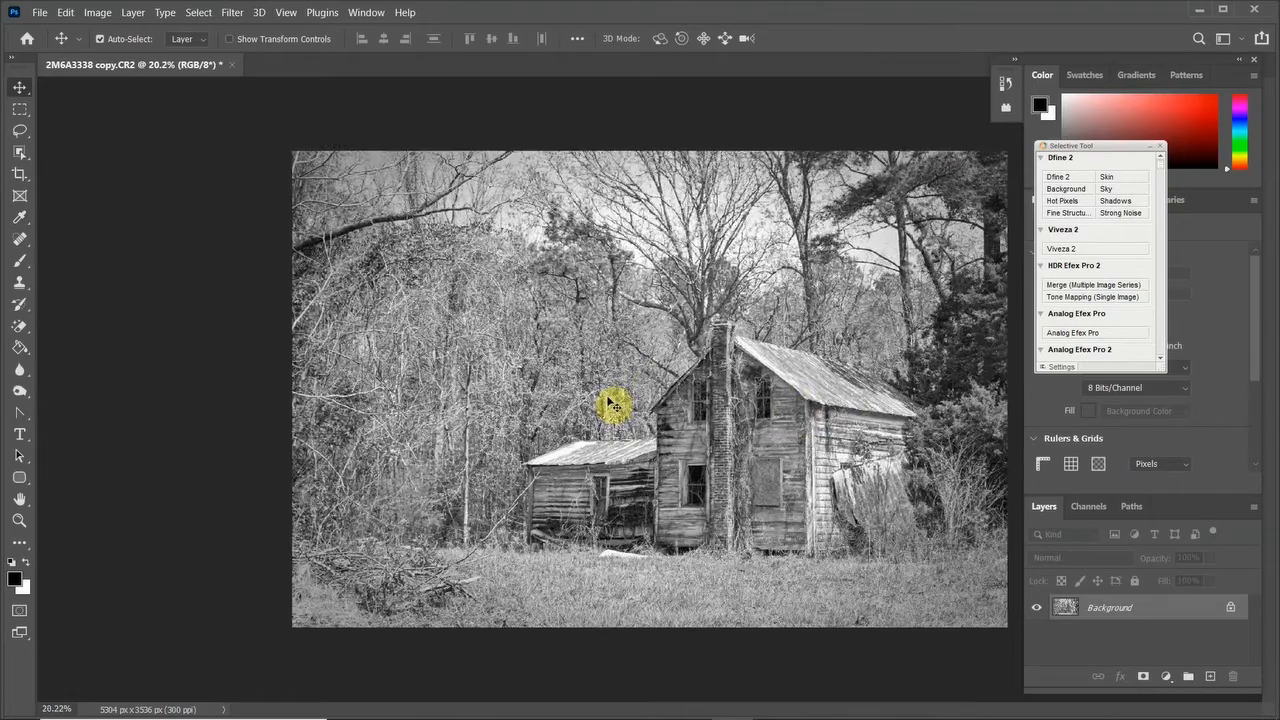
{"action": "scroll", "coordinate": [750, 432], "scroll_direction": "up", "scroll_amount": 2}
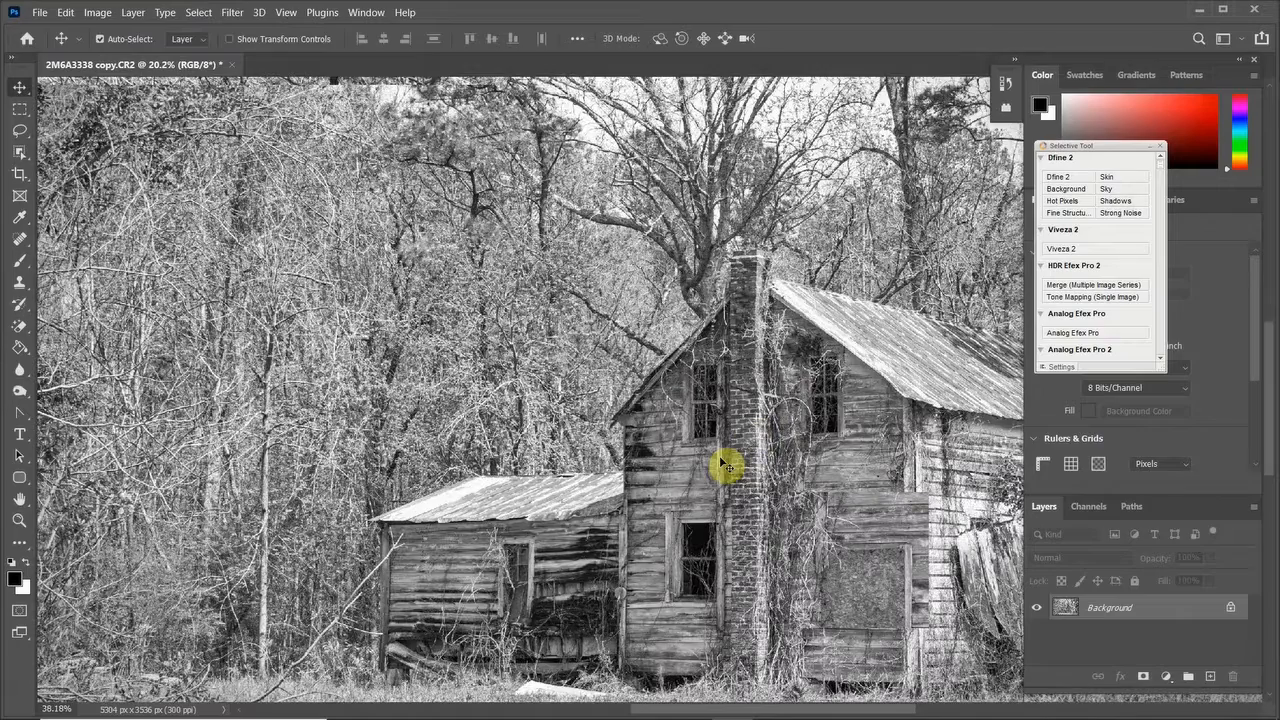
{"action": "scroll", "coordinate": [727, 465], "scroll_direction": "up", "scroll_amount": 14}
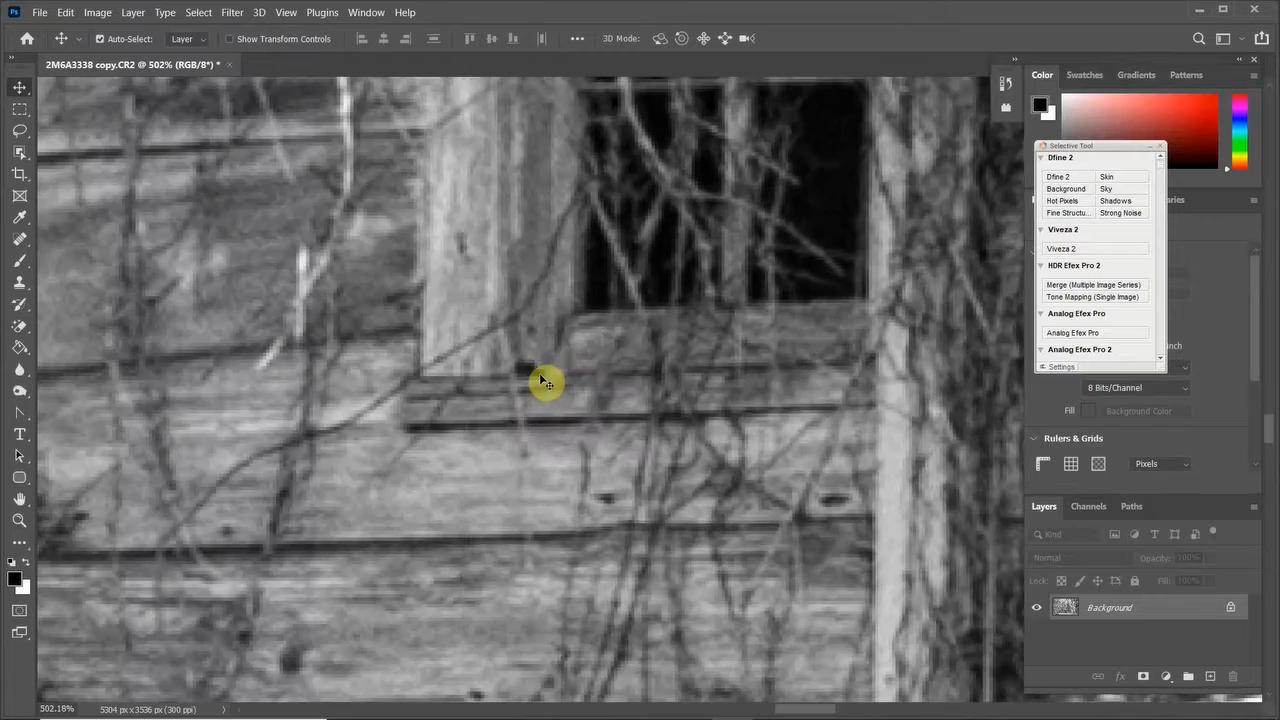
{"action": "scroll", "coordinate": [541, 381], "scroll_direction": "down", "scroll_amount": 3}
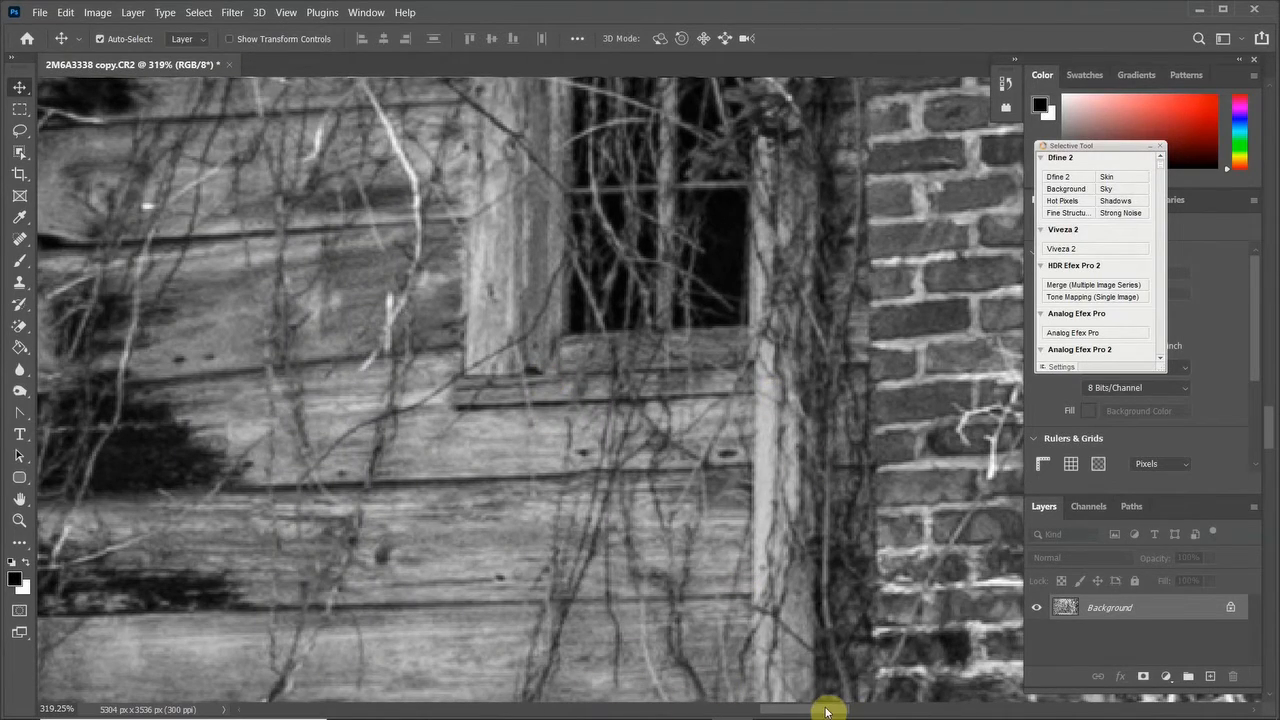
{"action": "left_click_drag", "start_coordinate": [826, 711], "coordinate": [858, 715]}
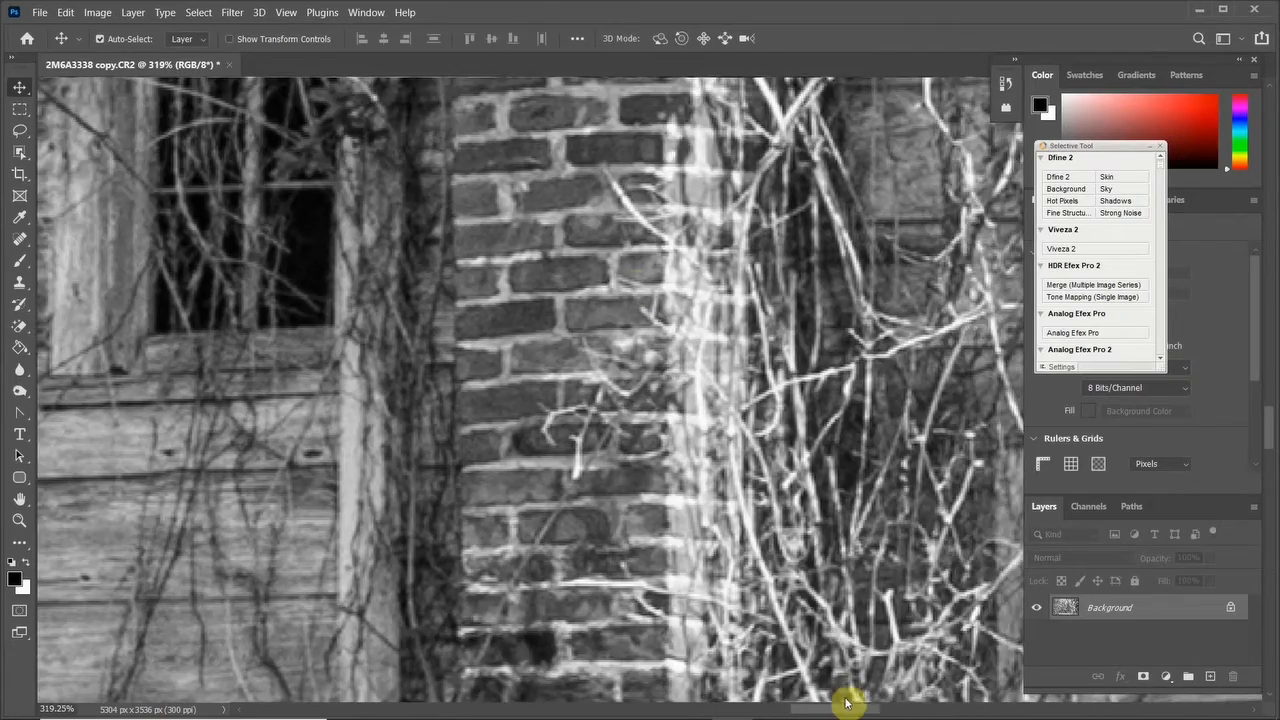
{"action": "scroll", "coordinate": [646, 277], "scroll_direction": "down", "scroll_amount": 5}
{"action": "scroll", "coordinate": [656, 289], "scroll_direction": "down", "scroll_amount": 3}
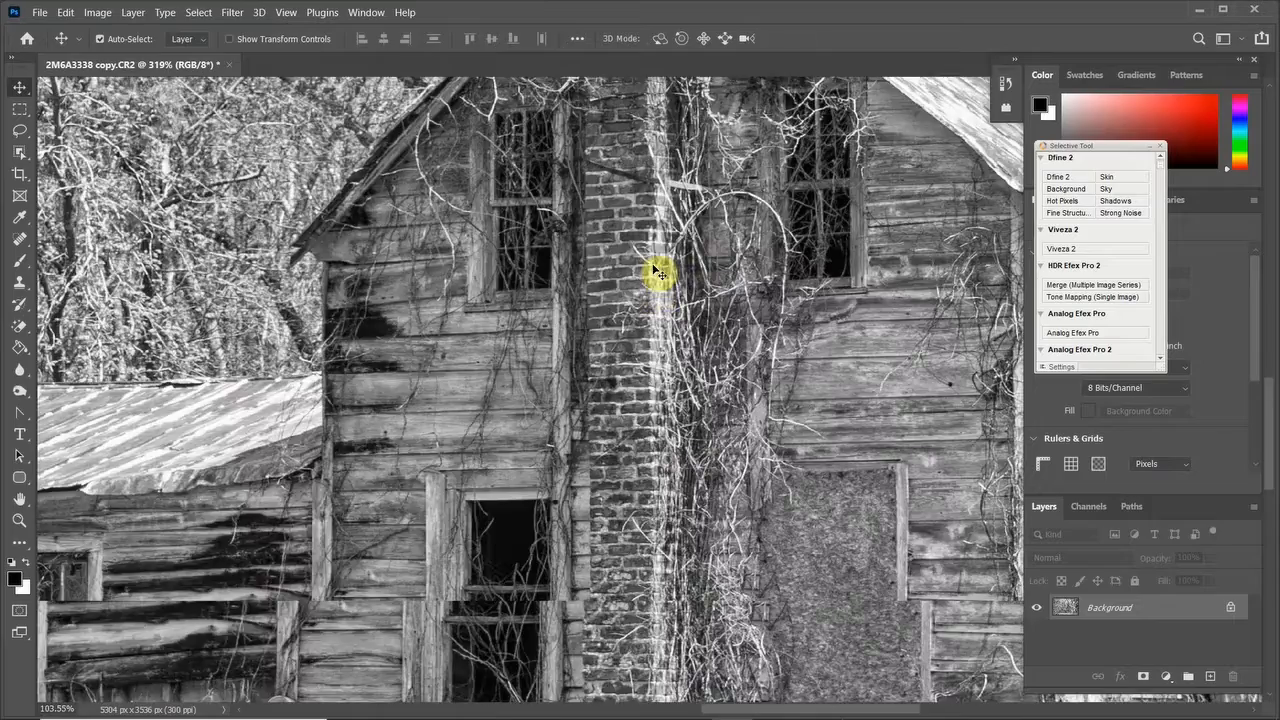
{"action": "scroll", "coordinate": [657, 283], "scroll_direction": "down", "scroll_amount": 3}
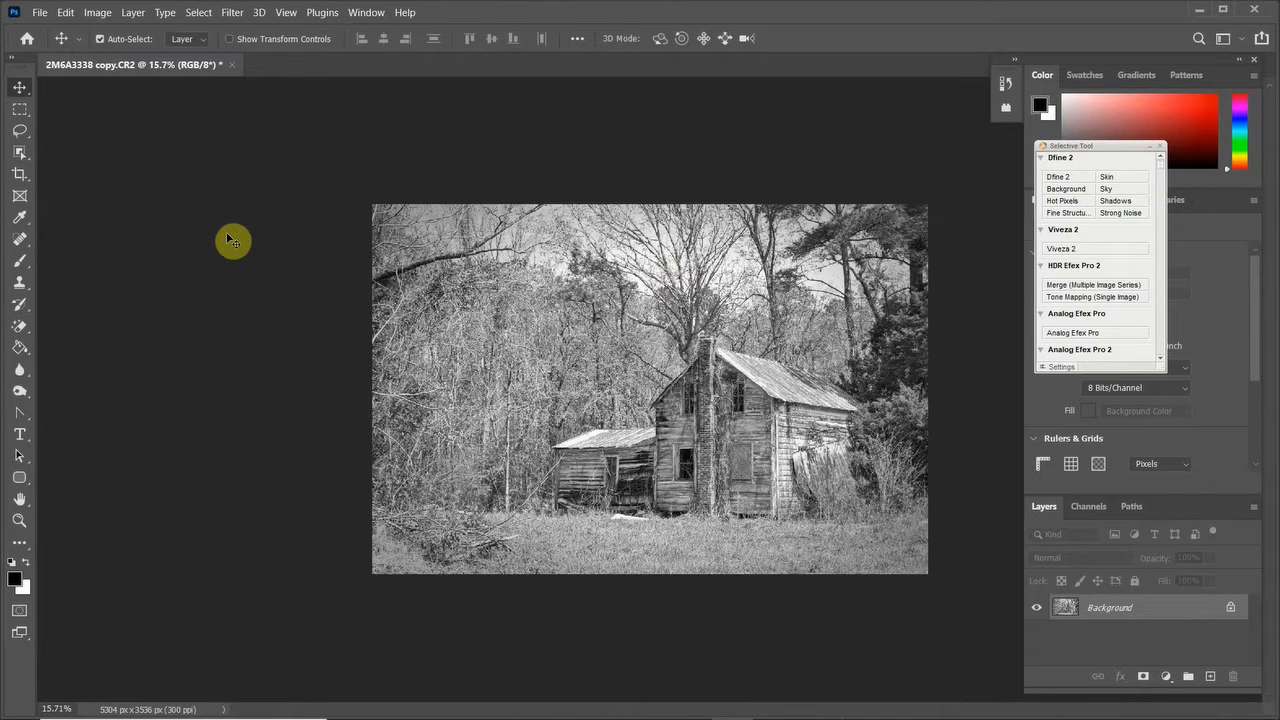
Step: Close the photo without saving its changes, and minimize Photoshop and Bridge to reach the desktop
{"action": "left_click", "coordinate": [232, 64]}
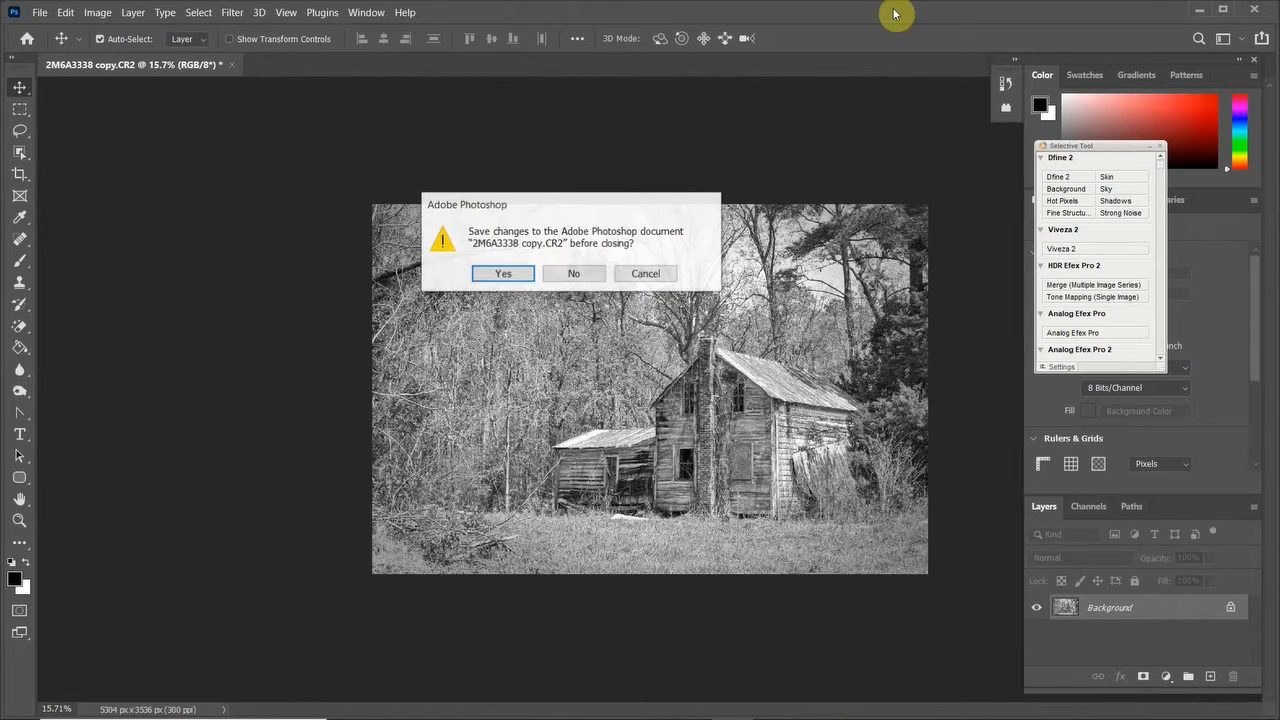
{"action": "left_click", "coordinate": [577, 274]}
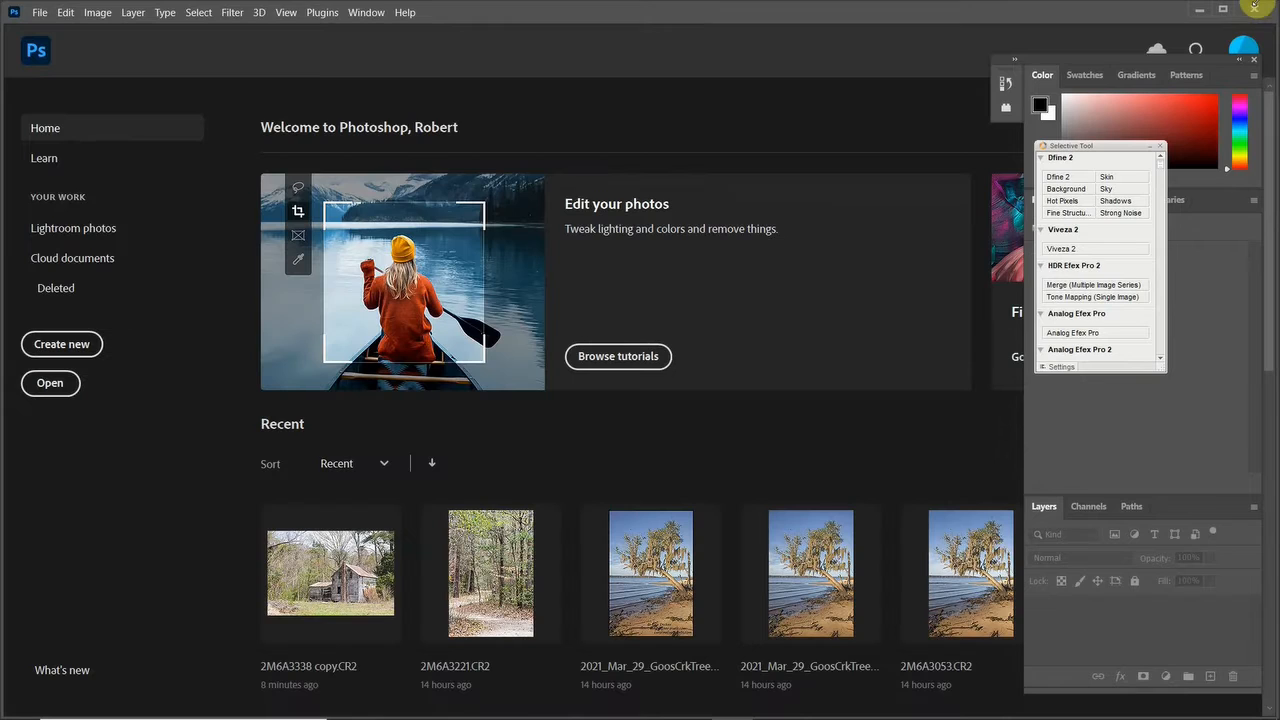
{"action": "left_click", "coordinate": [1201, 11]}
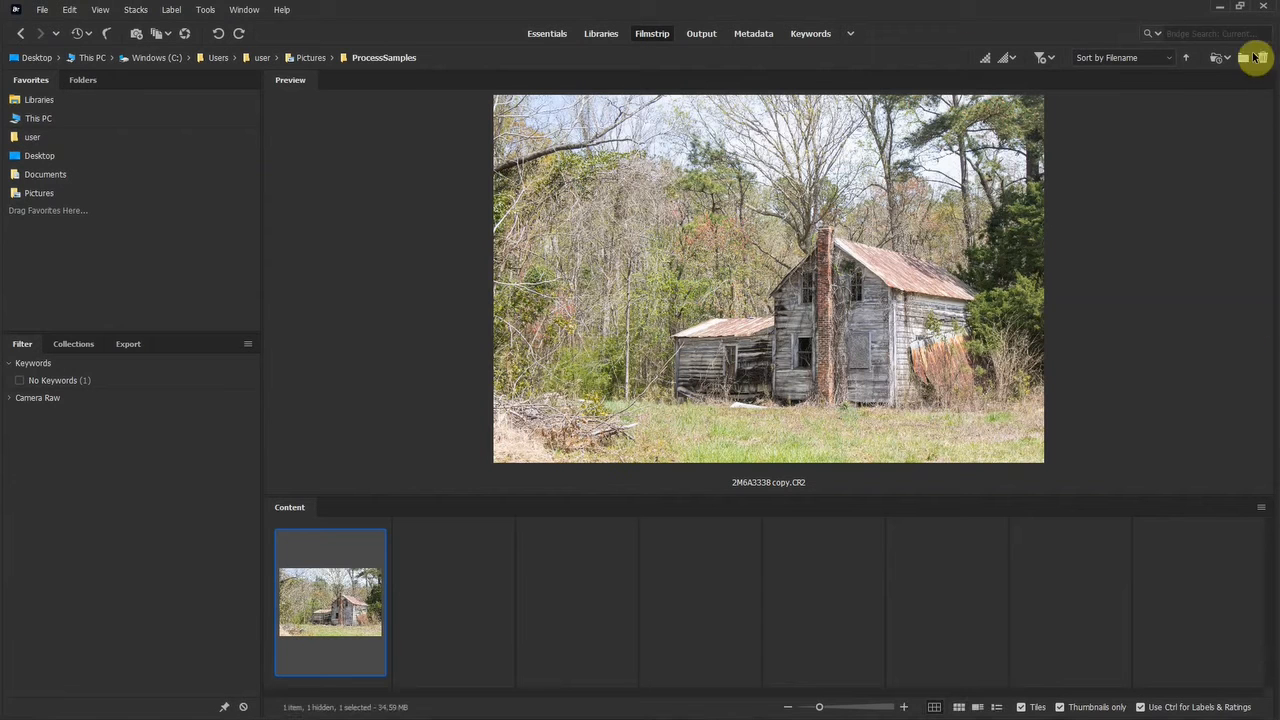
{"action": "left_click", "coordinate": [1219, 8]}
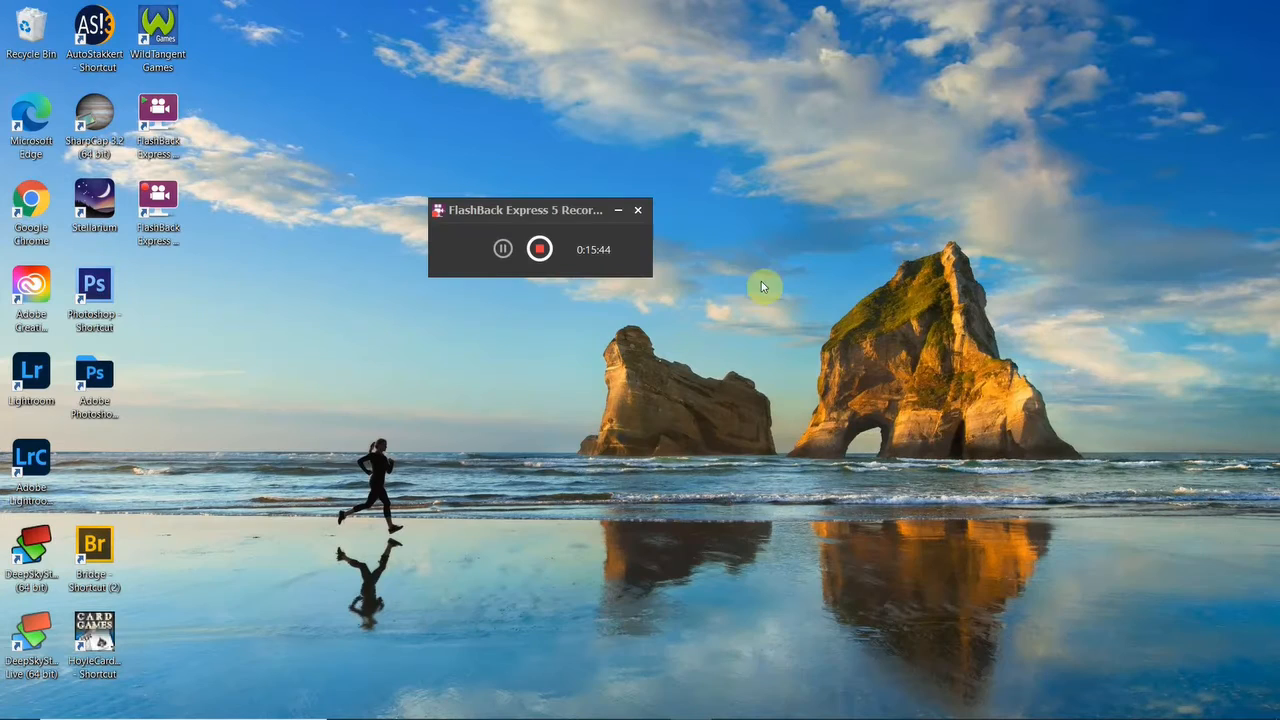
{"action": "left_click", "coordinate": [541, 250]}
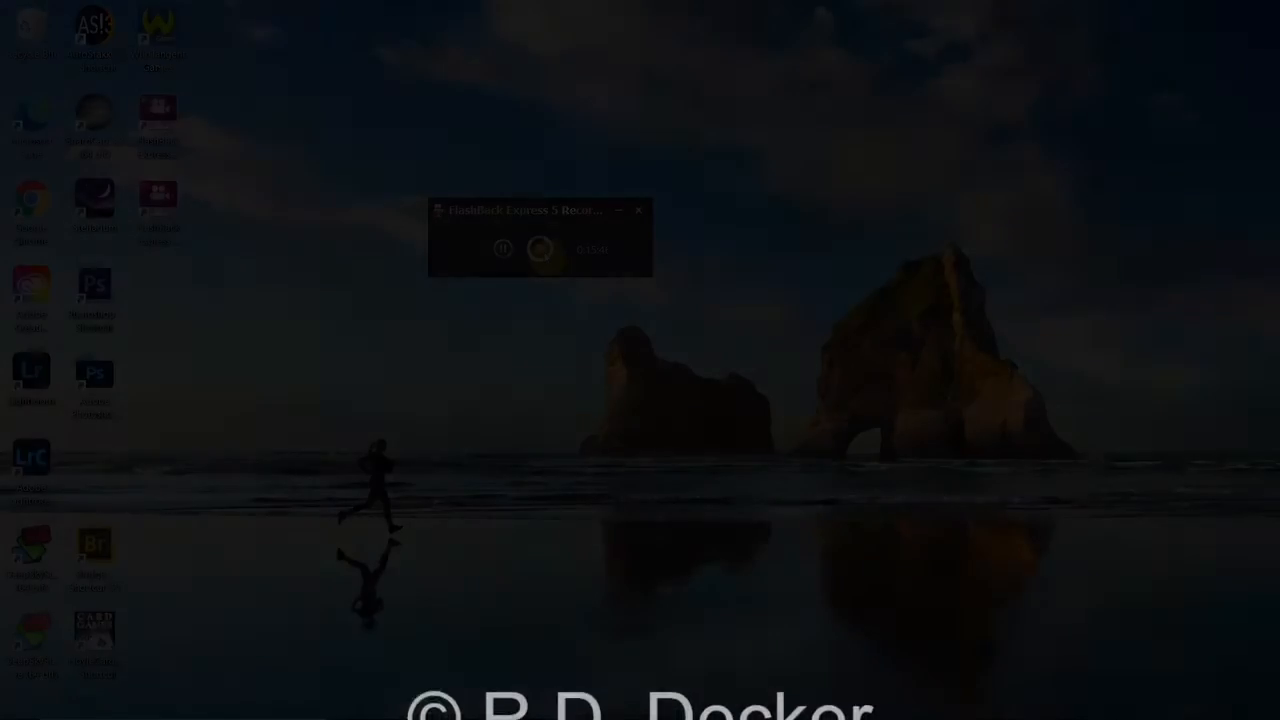